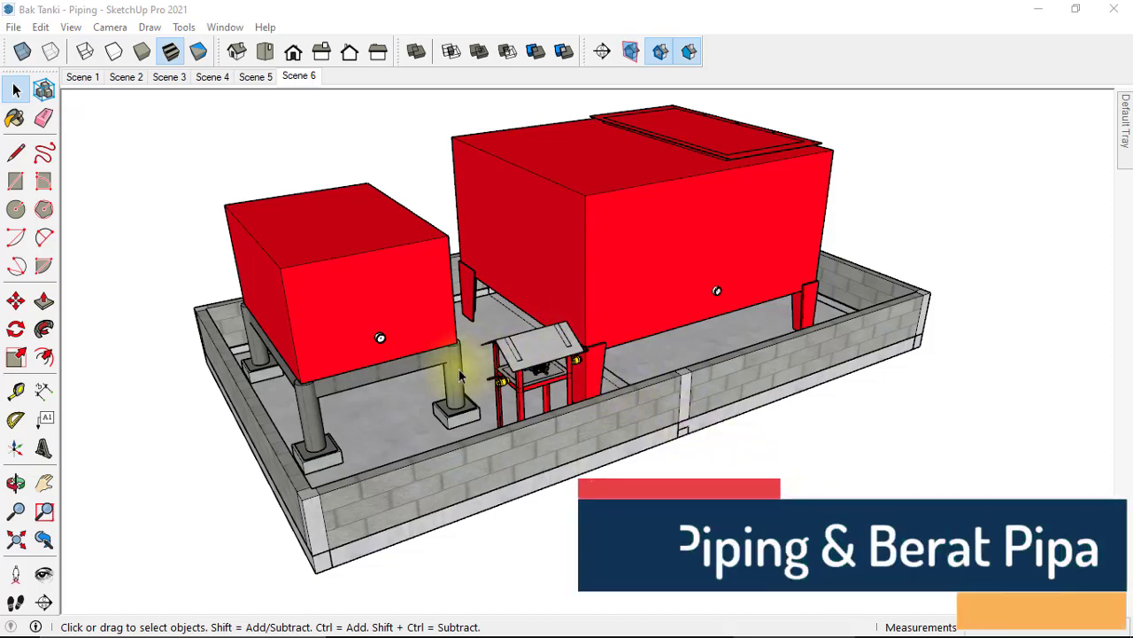
Orbit and zoom from the overview to a lower, more frontal view of the tanks
middle_drag(511, 379, 501, 375)
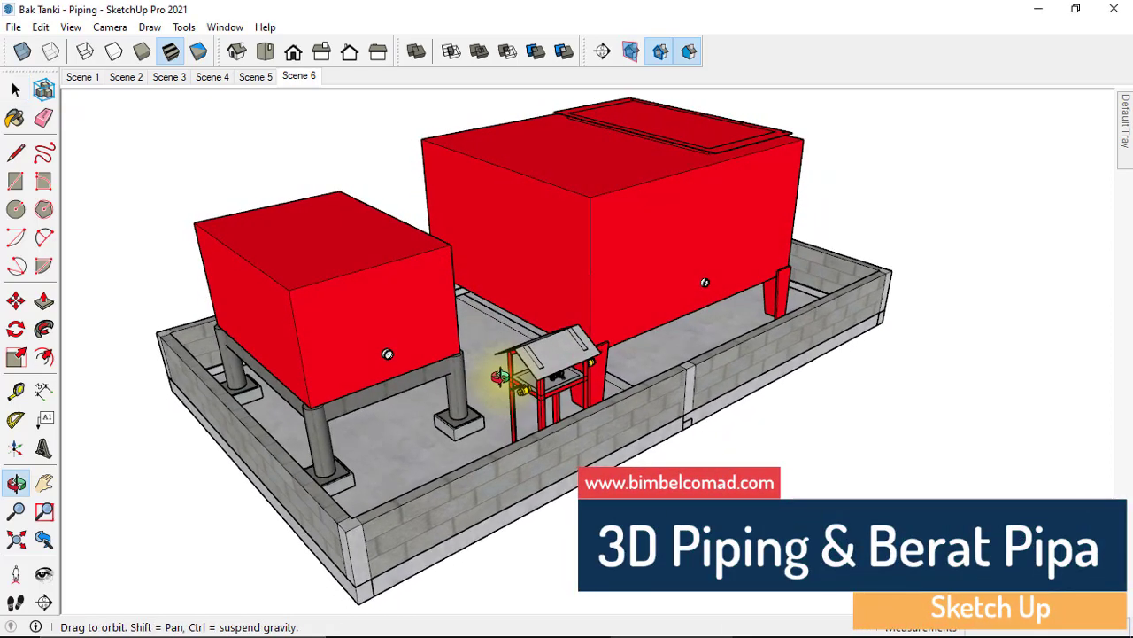
scroll(420, 374, up, 2)
scroll(420, 374, up, 2)
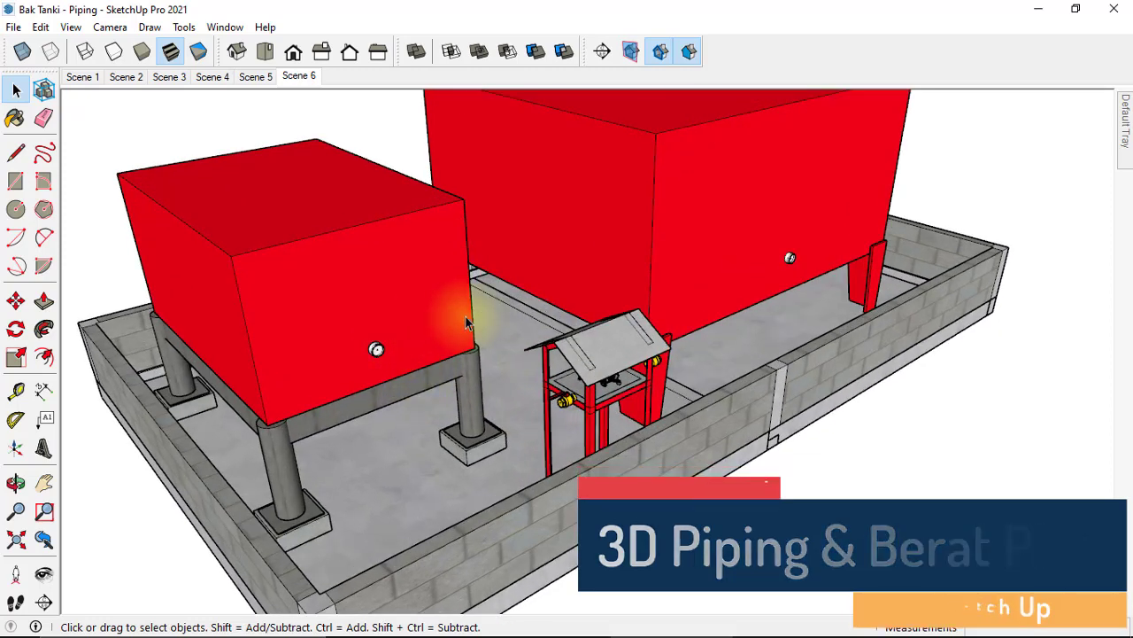
mouse_move(465, 316)
middle_down()
mouse_move(362, 286)
mouse_move(451, 274)
mouse_move(417, 279)
middle_up()
scroll(393, 292, down, 2)
scroll(499, 271, up, 2)
scroll(540, 259, up, 2)
scroll(398, 322, up, 1)
scroll(397, 323, up, 2)
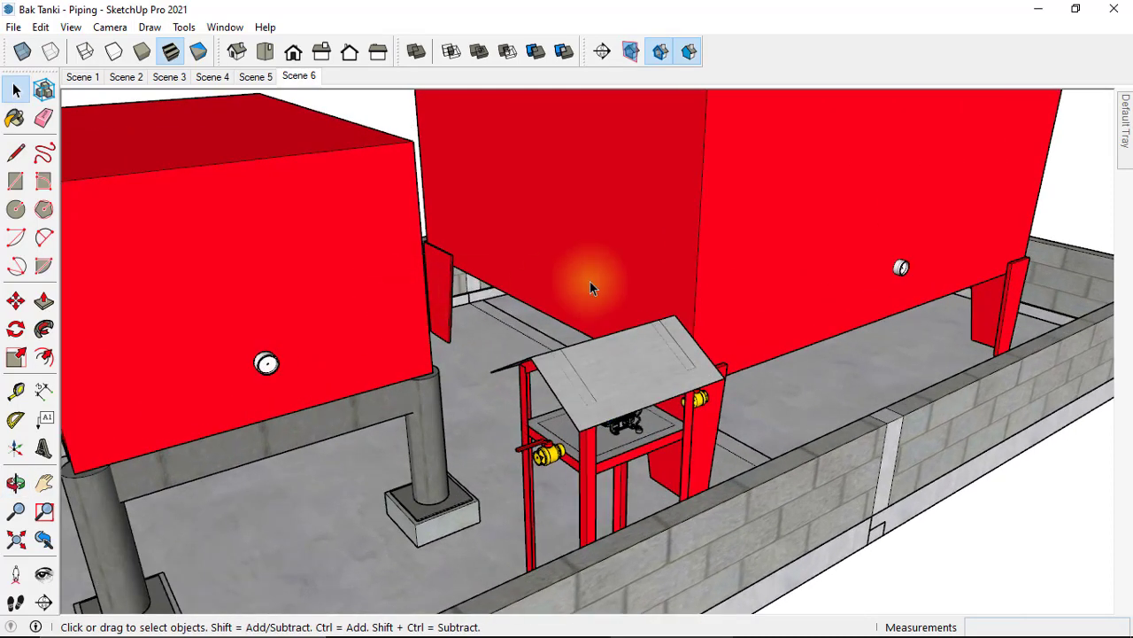
Orbit down and zoom in close on the pump stand's yellow valves
middle_drag(649, 317, 682, 182)
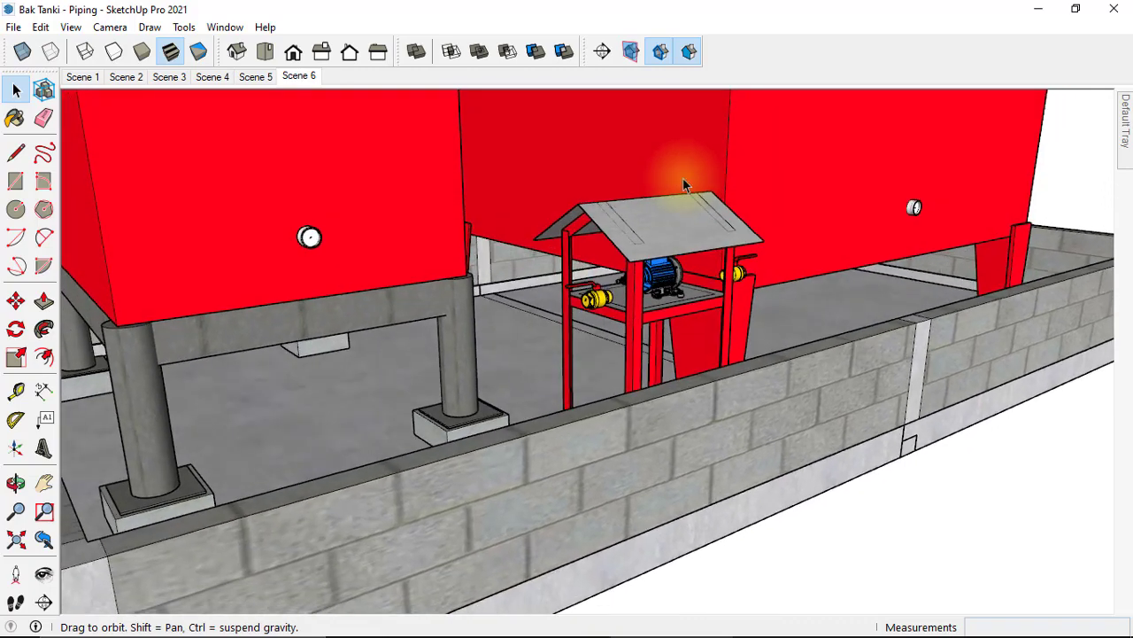
scroll(649, 291, up, 2)
mouse_move(649, 290)
middle_down()
mouse_move(617, 301)
mouse_move(634, 325)
middle_up()
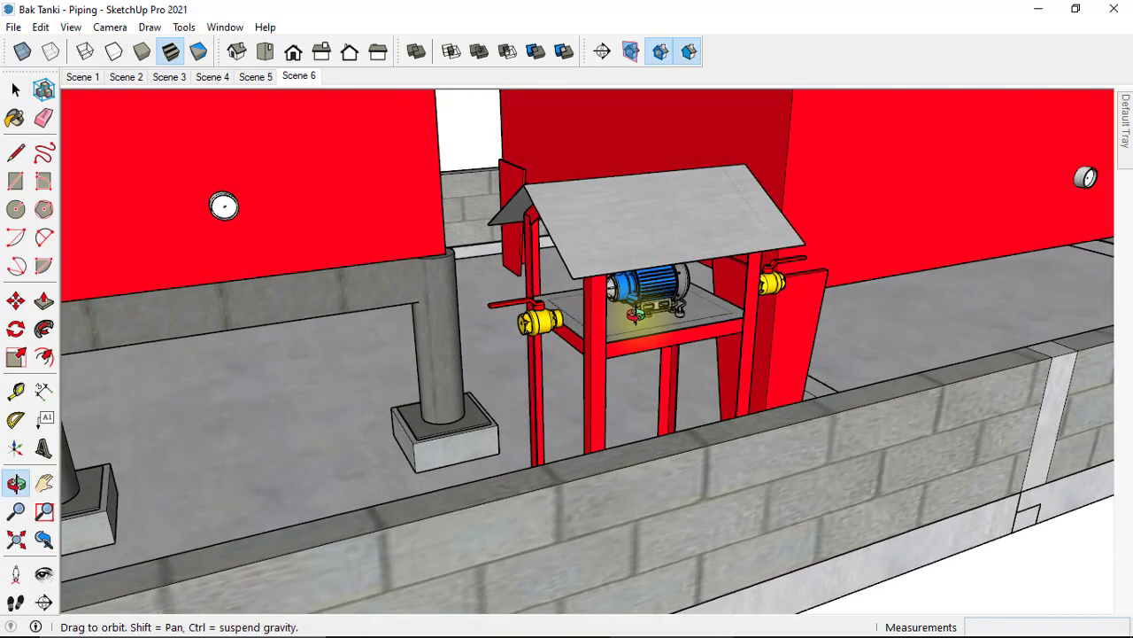
scroll(606, 320, down, 2)
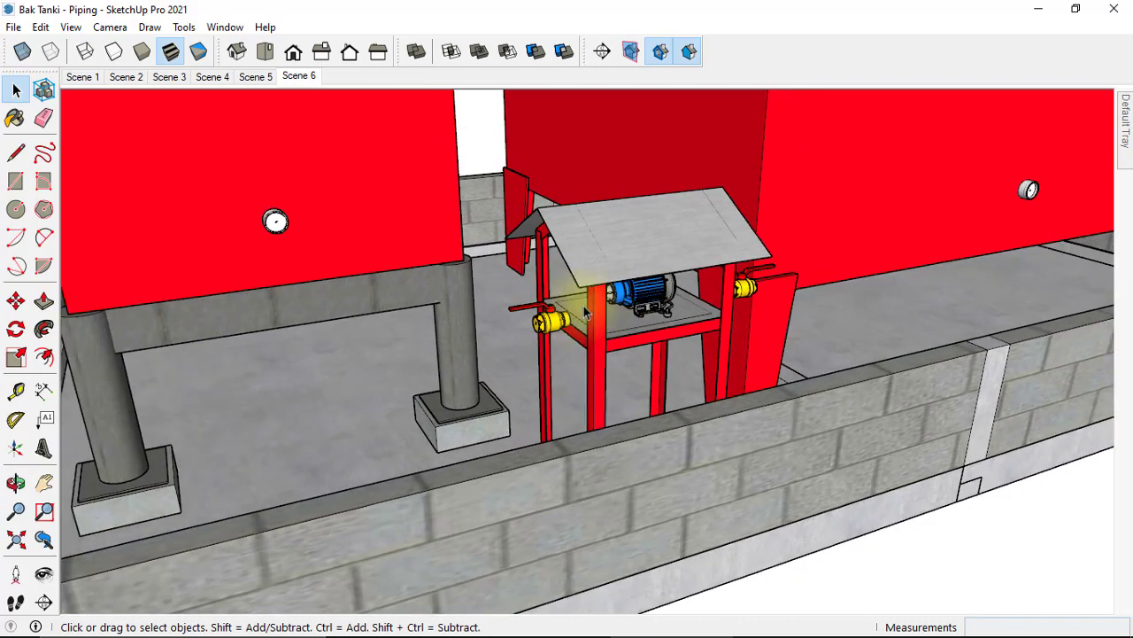
middle_drag(596, 315, 577, 322)
scroll(682, 244, up, 2)
Orbit around the pump shelter and the left red tank
mouse_move(555, 281)
middle_down()
mouse_move(704, 288)
mouse_move(717, 323)
middle_up()
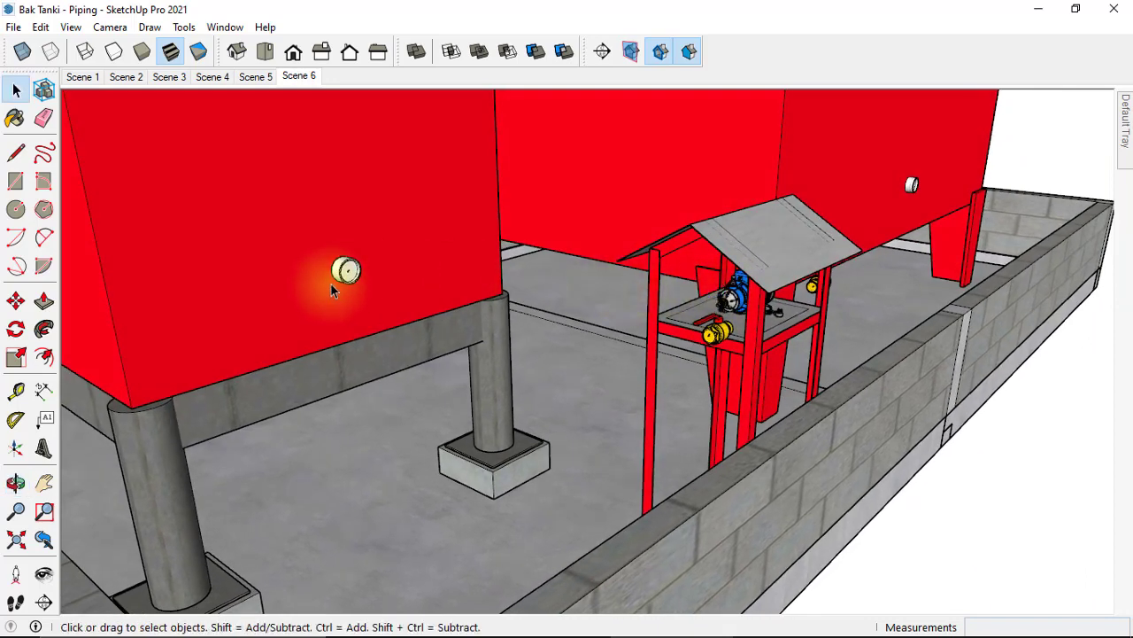
scroll(336, 280, up, 1)
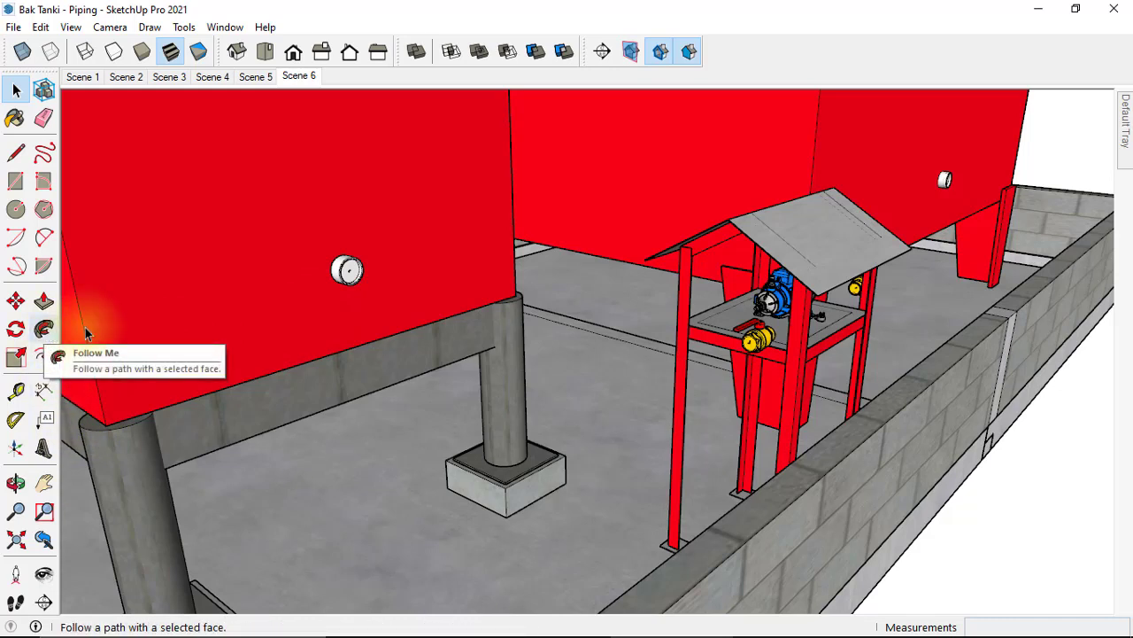
scroll(320, 332, up, 4)
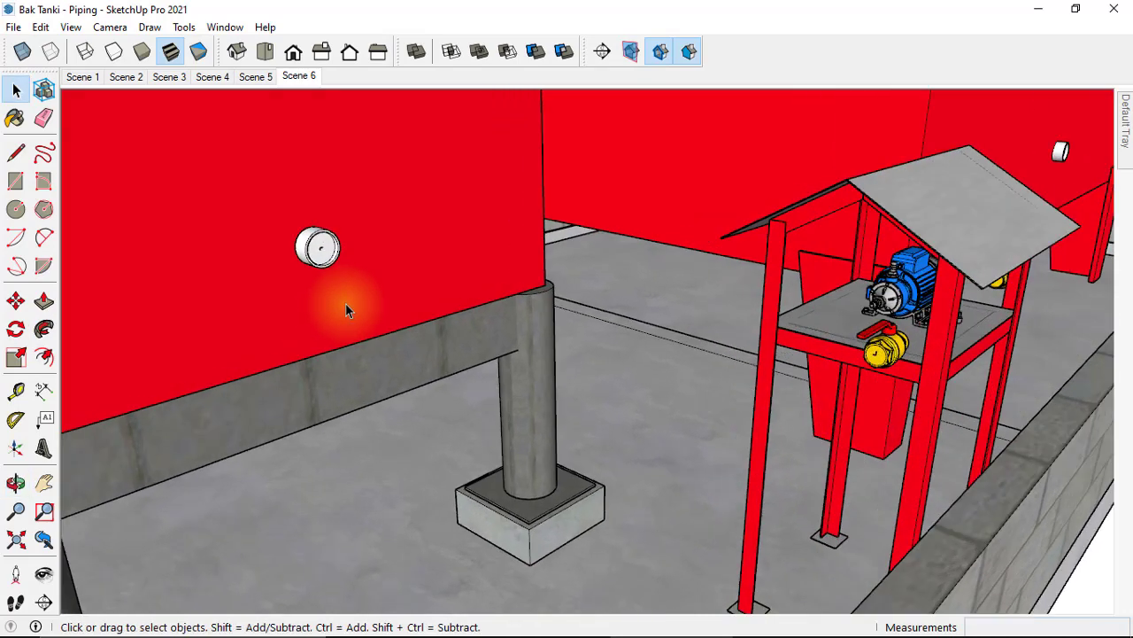
mouse_move(398, 301)
middle_down()
mouse_move(344, 258)
mouse_move(320, 260)
middle_up()
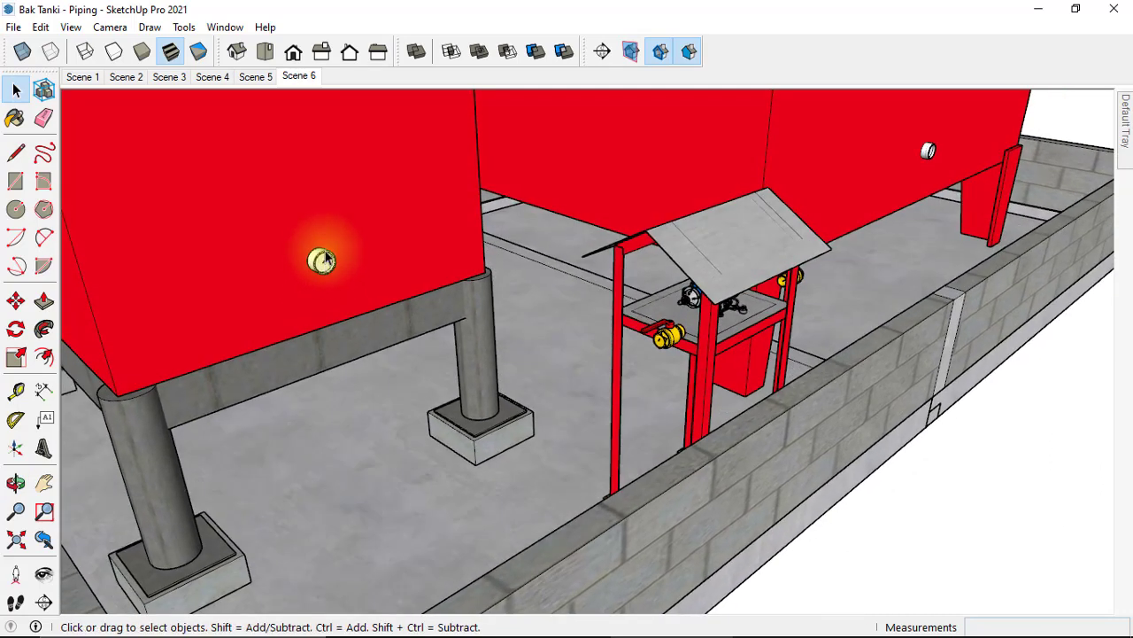
middle_drag(705, 297, 664, 246)
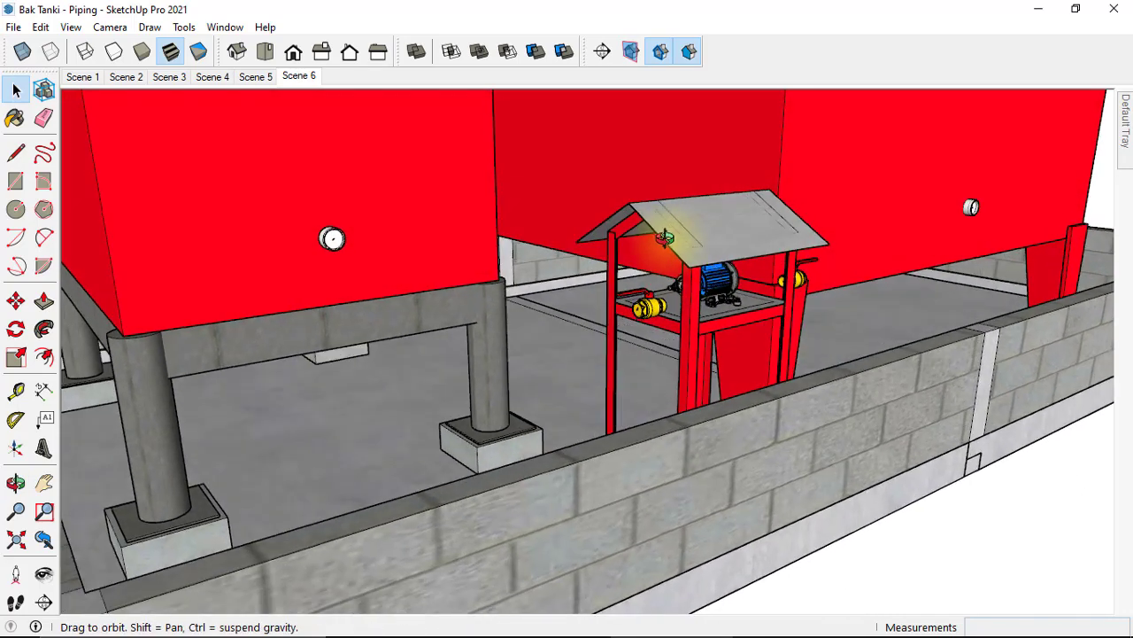
scroll(660, 316, up, 3)
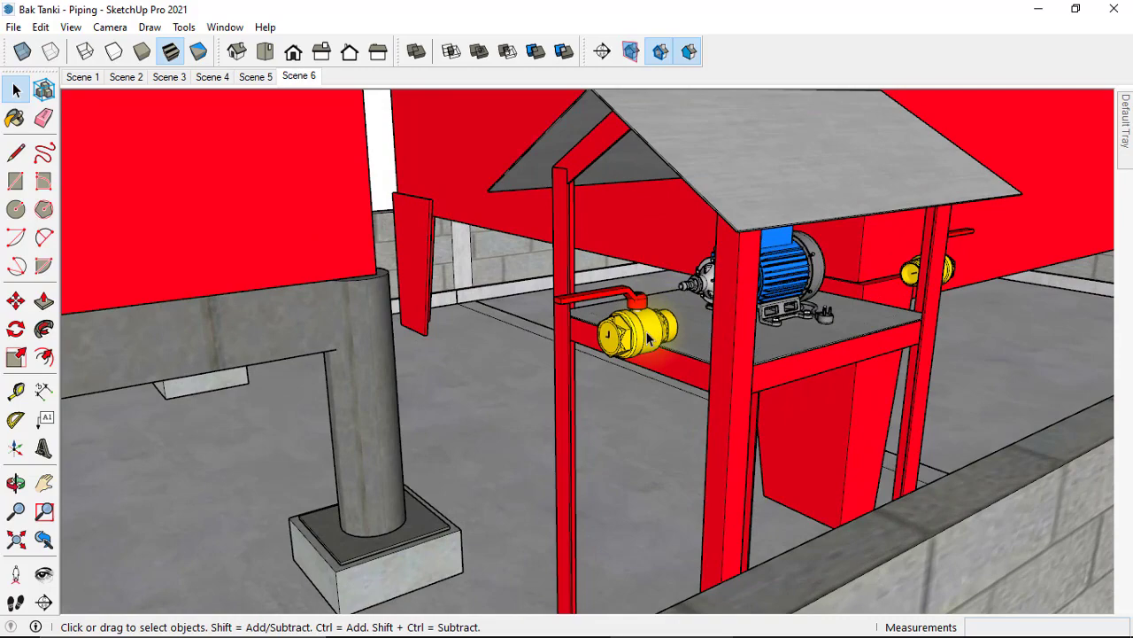
middle_drag(649, 338, 181, 203)
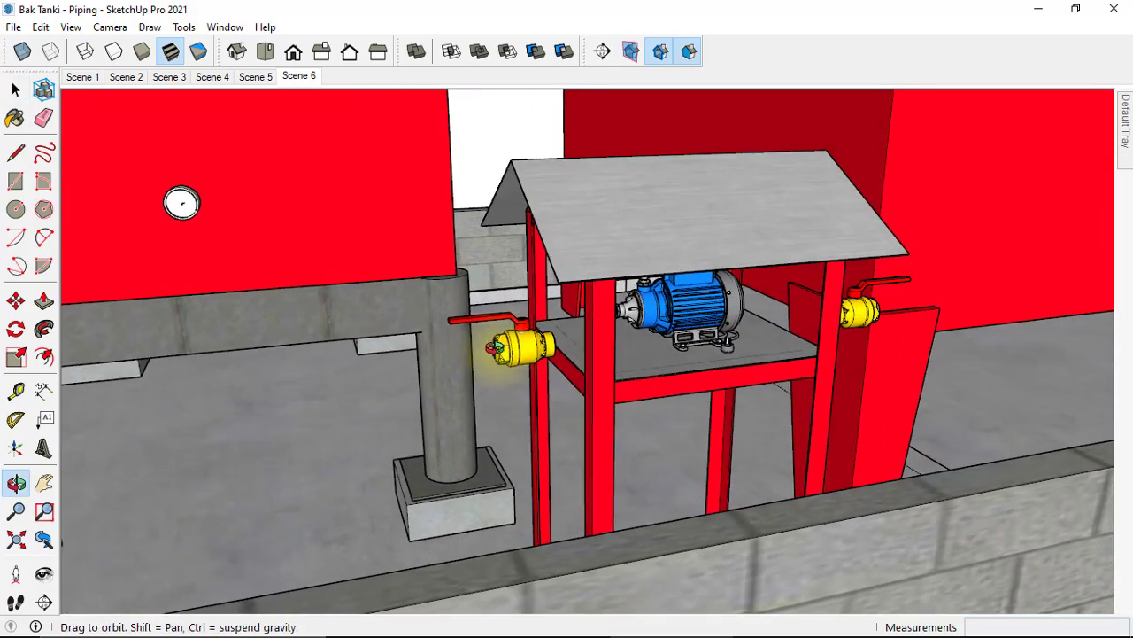
middle_drag(494, 348, 461, 337)
middle_drag(684, 321, 698, 306)
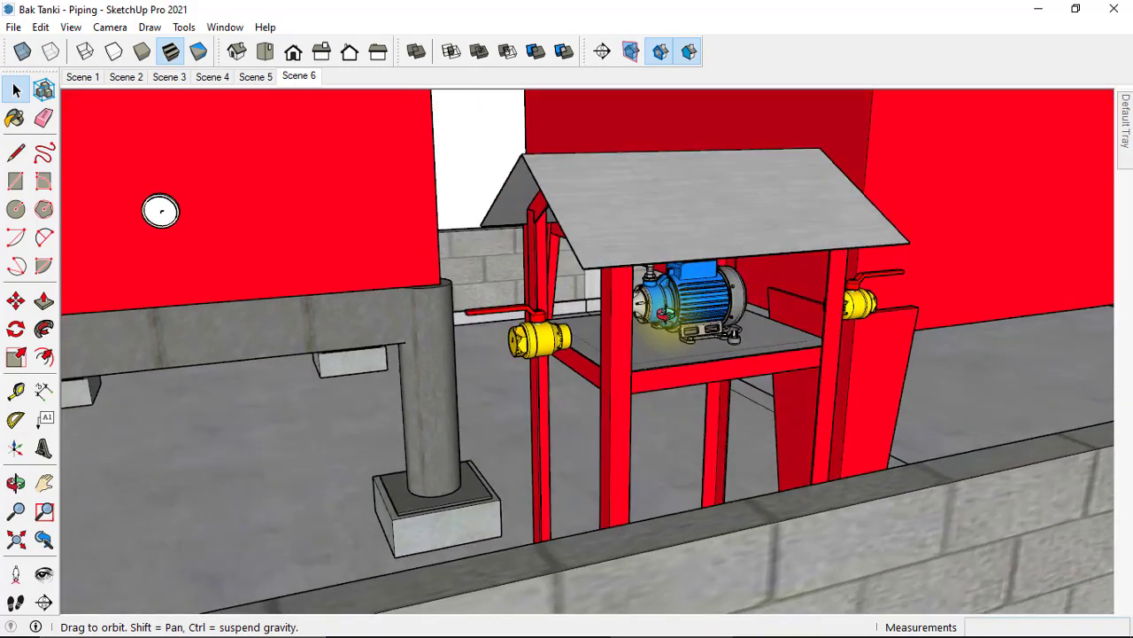
mouse_move(119, 219)
middle_down()
mouse_move(180, 208)
mouse_move(207, 218)
mouse_move(113, 233)
mouse_move(279, 262)
middle_up()
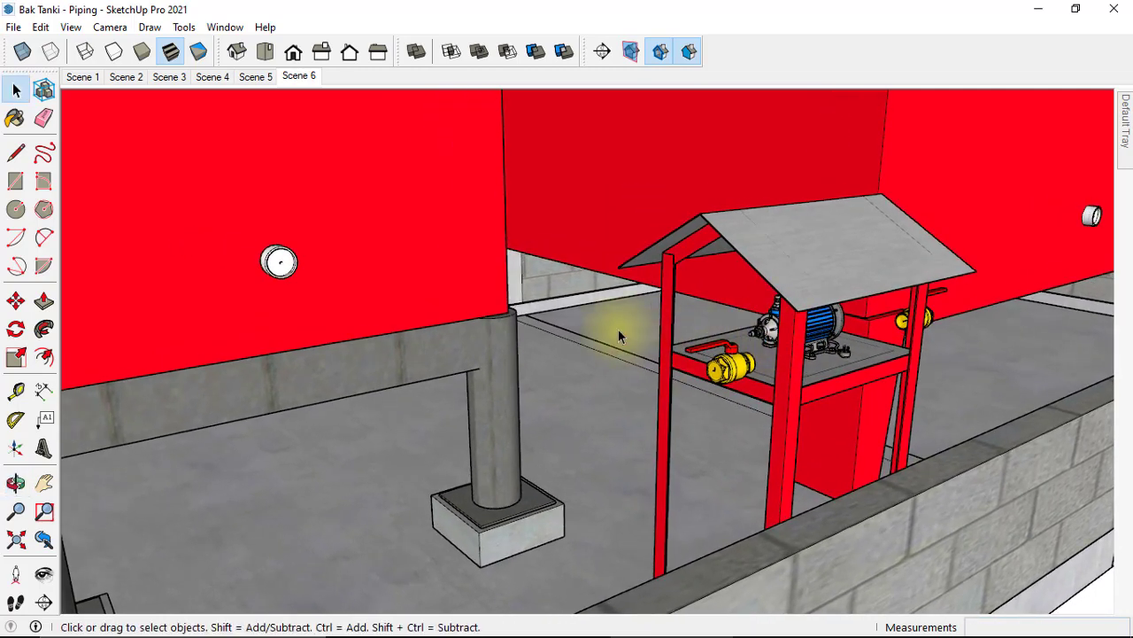
Orbit back and zoom in on the white pipe outlet on the left tank wall
mouse_move(618, 329)
middle_down()
mouse_move(670, 346)
mouse_move(620, 349)
mouse_move(591, 331)
middle_up()
middle_drag(390, 312, 420, 317)
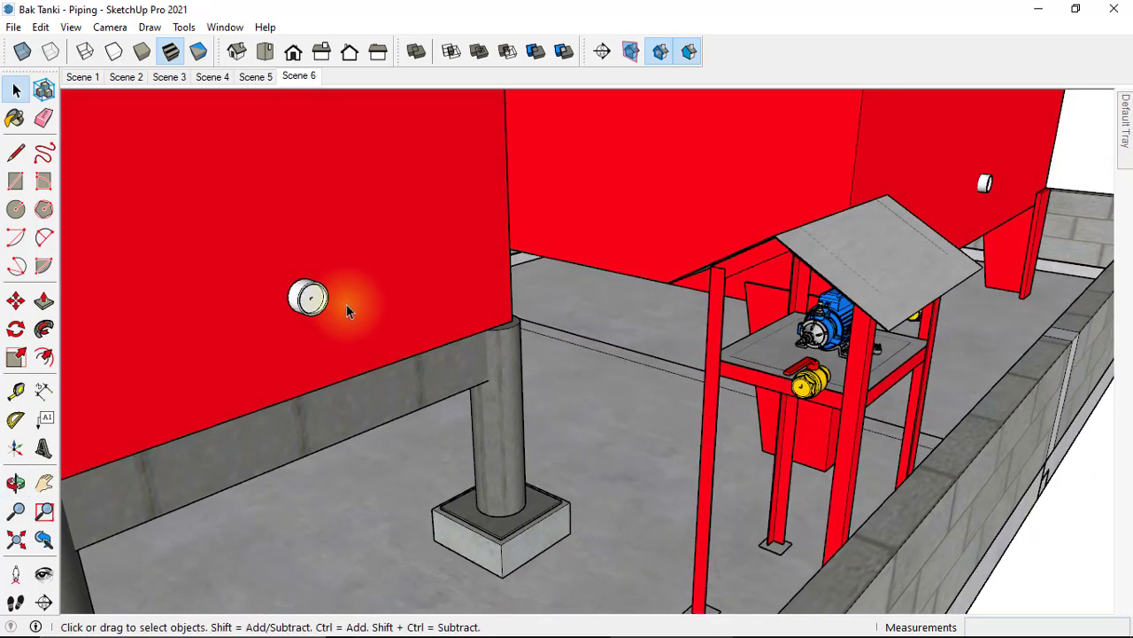
scroll(326, 301, up, 2)
scroll(326, 302, up, 2)
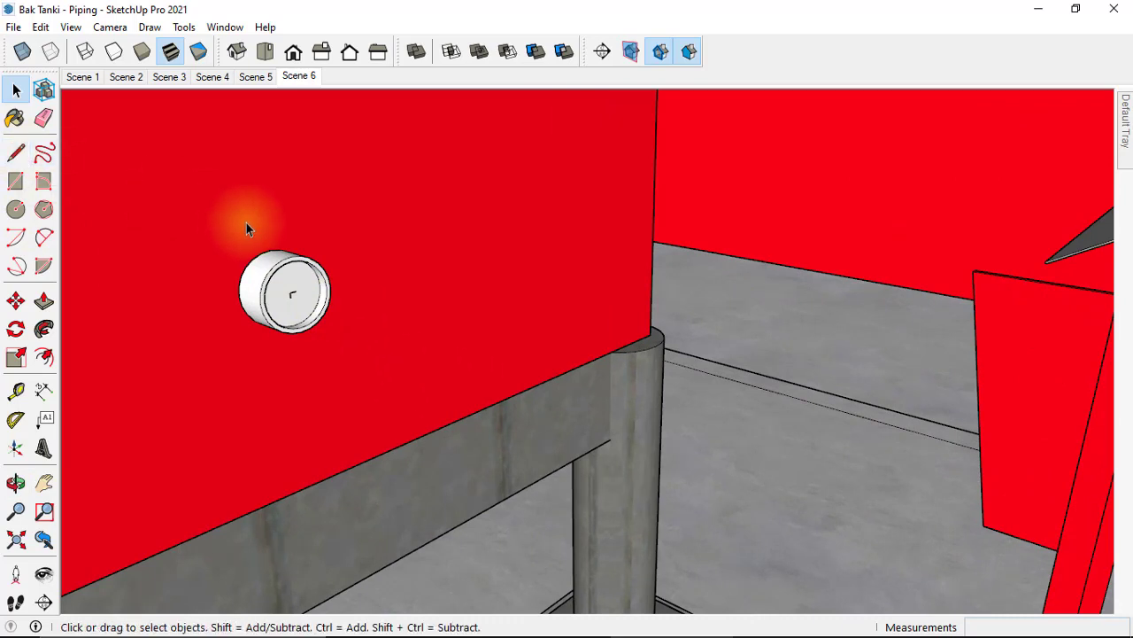
scroll(432, 302, up, 2)
With the Line tool active, orbit to line up the tank outlet with the pump shelter
key(l)
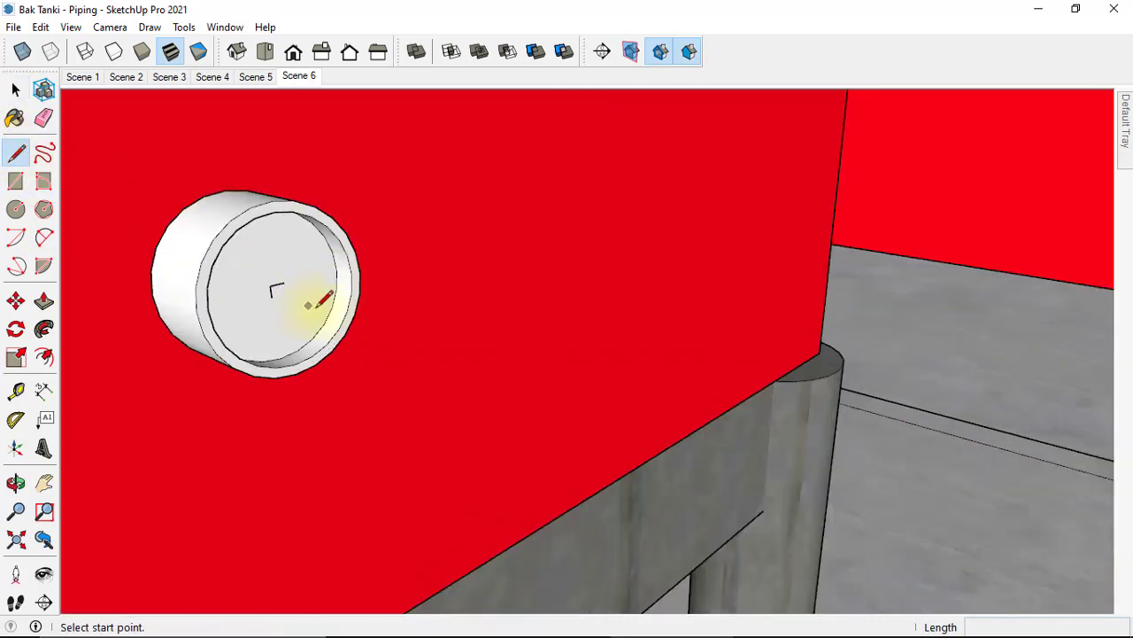
middle_drag(322, 301, 298, 304)
scroll(372, 309, down, 3)
shift+middle_drag(435, 309, 246, 301)
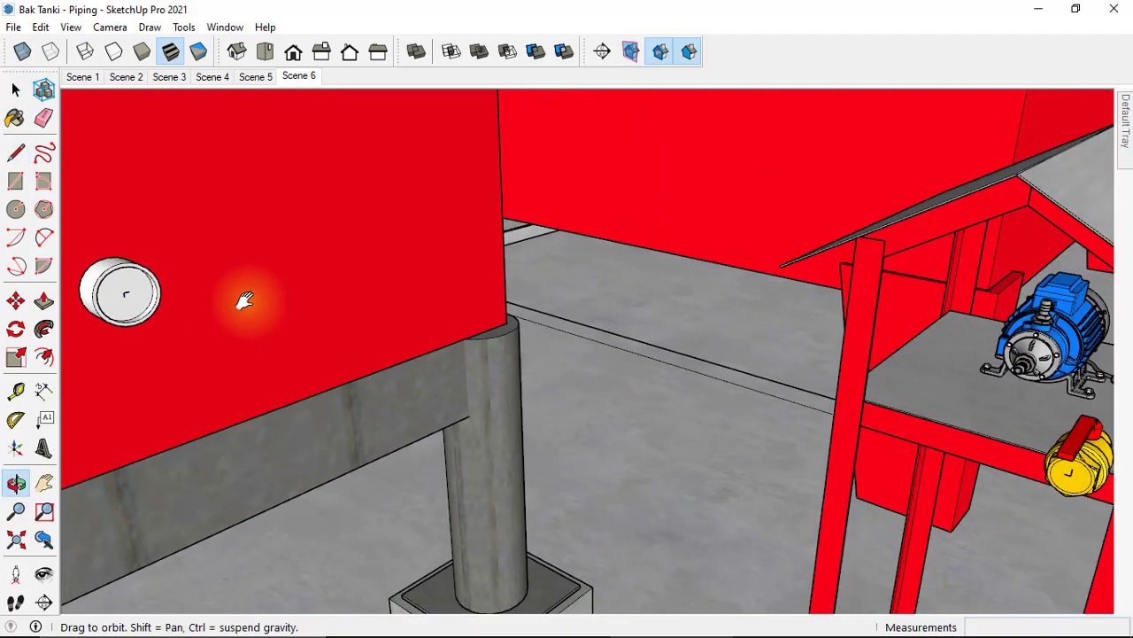
scroll(283, 295, down, 2)
scroll(354, 306, down, 2)
mouse_move(392, 318)
middle_down()
mouse_move(499, 283)
mouse_move(420, 306)
middle_up()
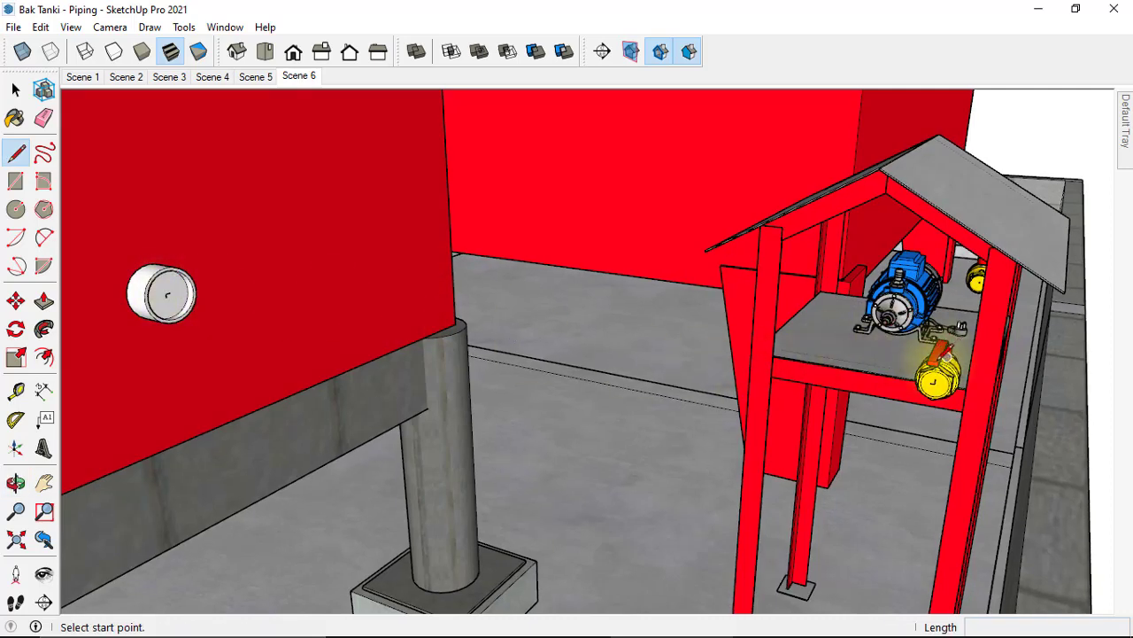
mouse_move(937, 366)
middle_down()
mouse_move(956, 328)
mouse_move(518, 332)
mouse_move(331, 292)
mouse_move(424, 348)
middle_up()
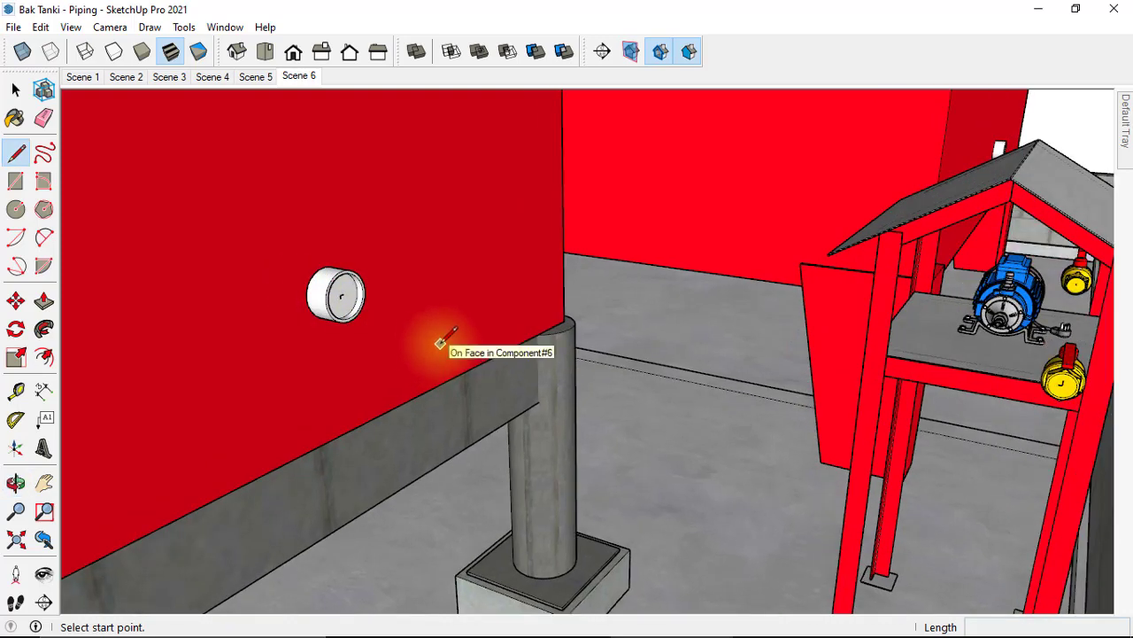
scroll(334, 290, up, 3)
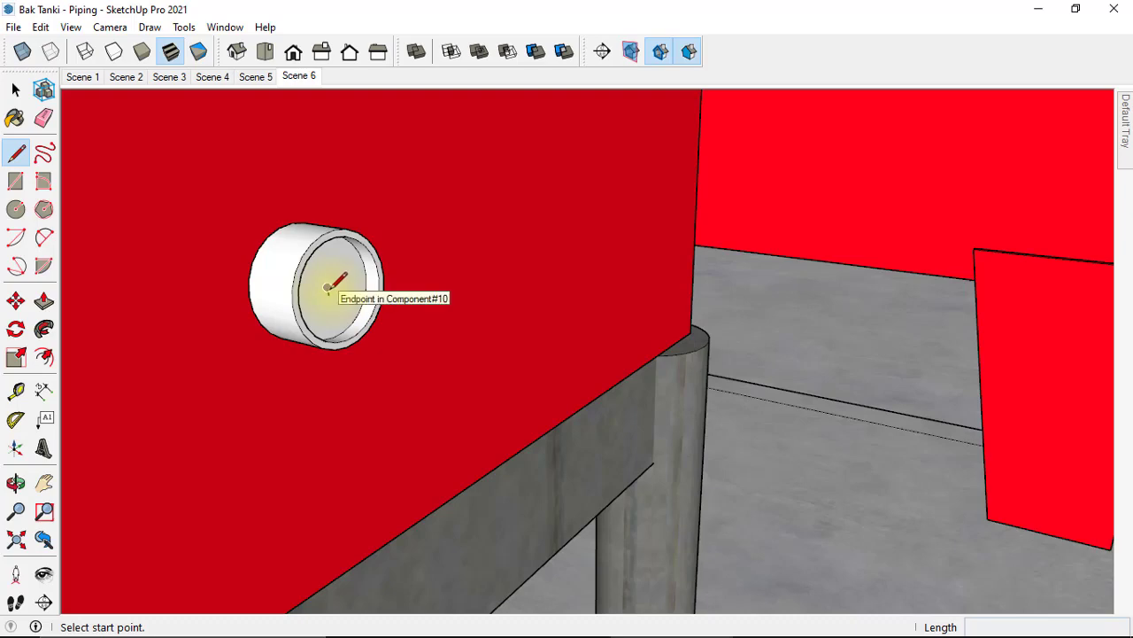
Start the pipe line at the outlet's centre and bring the pump stand into view
click(328, 288)
scroll(411, 318, down, 3)
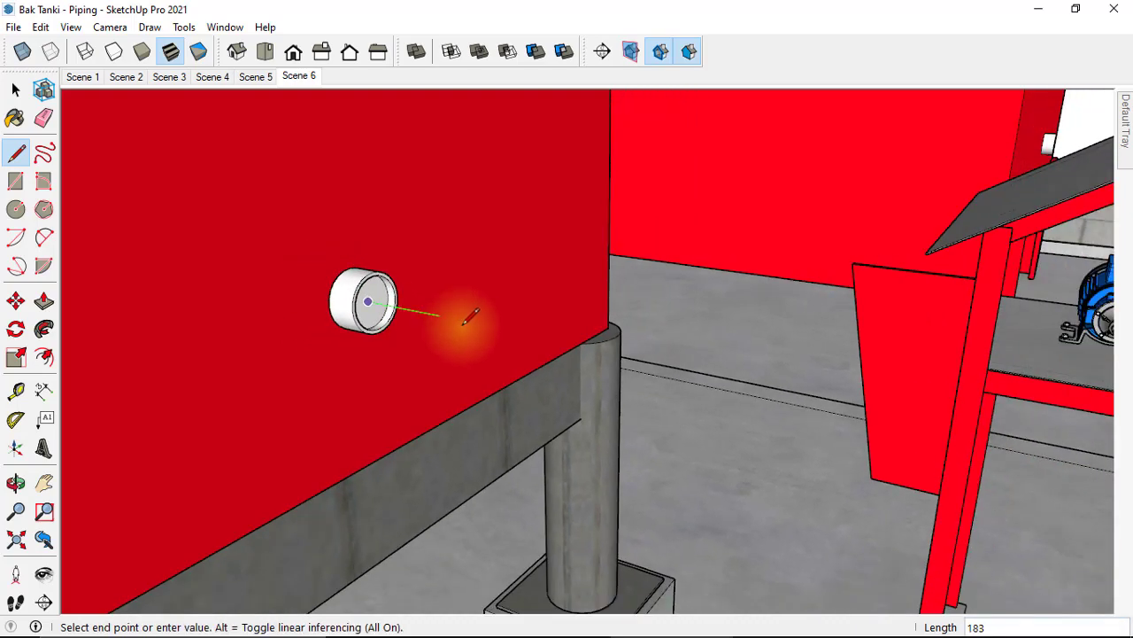
scroll(479, 320, down, 2)
mouse_move(494, 329)
middle_down()
mouse_move(448, 359)
mouse_move(471, 369)
middle_up()
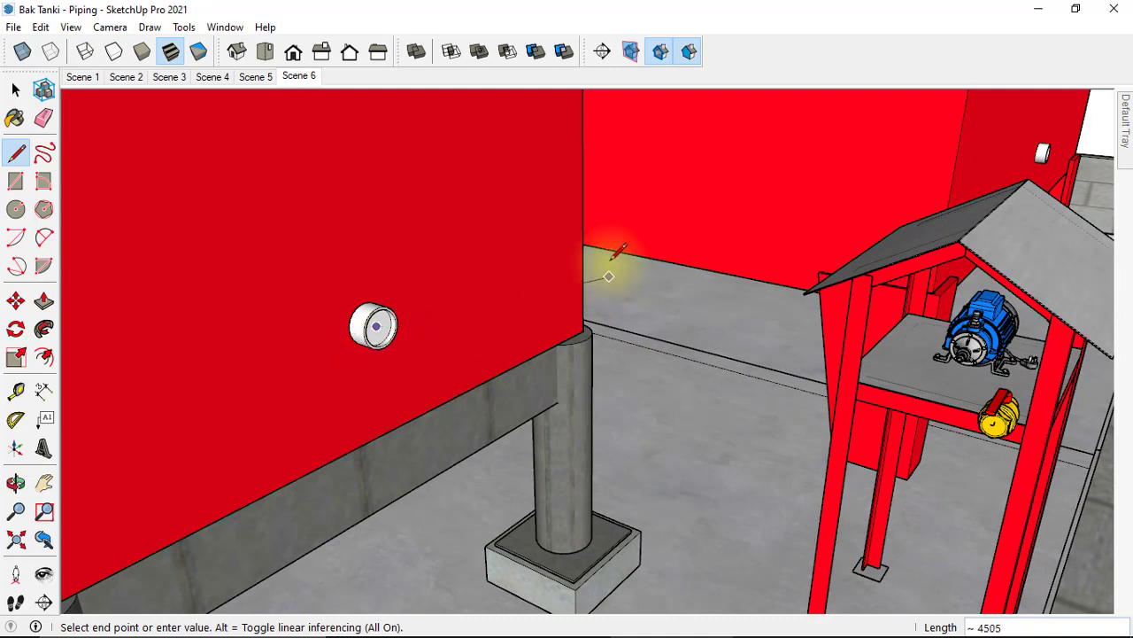
Enter 918 as the route line length toward the pump stand's yellow valve
text(918)
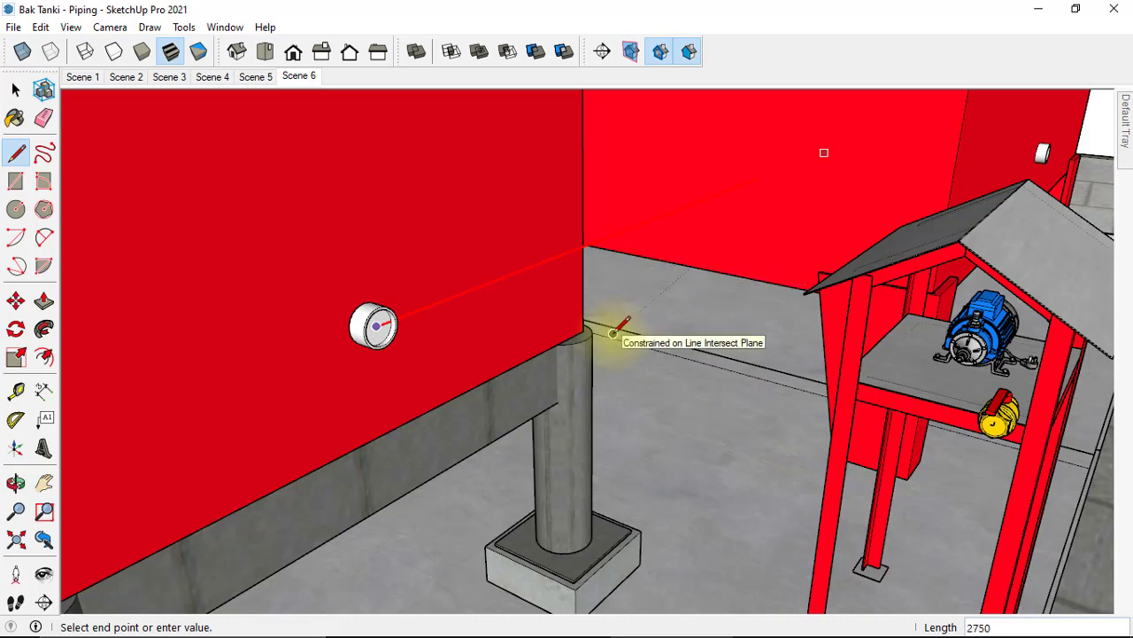
scroll(617, 357, down, 3)
scroll(614, 366, down, 2)
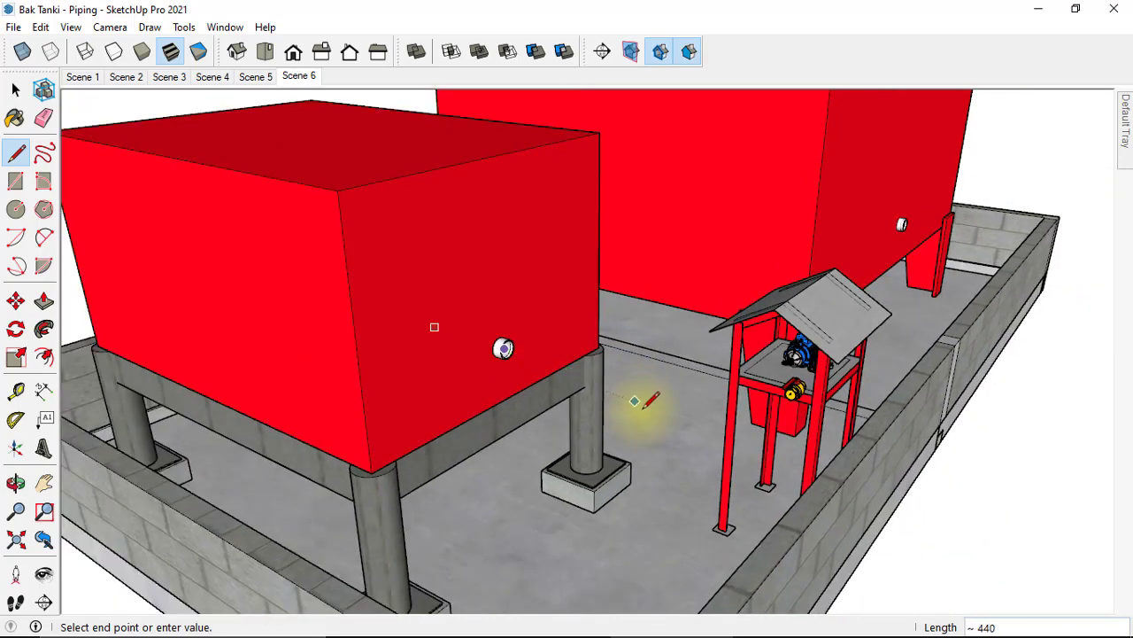
middle_drag(666, 419, 781, 378)
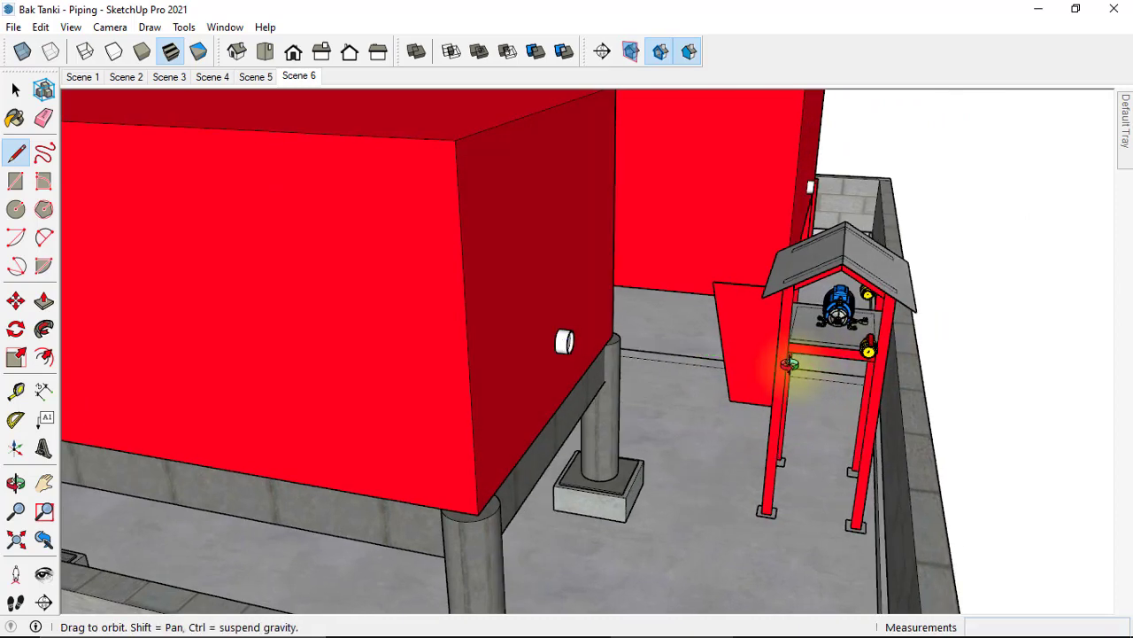
scroll(781, 378, up, 2)
scroll(783, 385, up, 2)
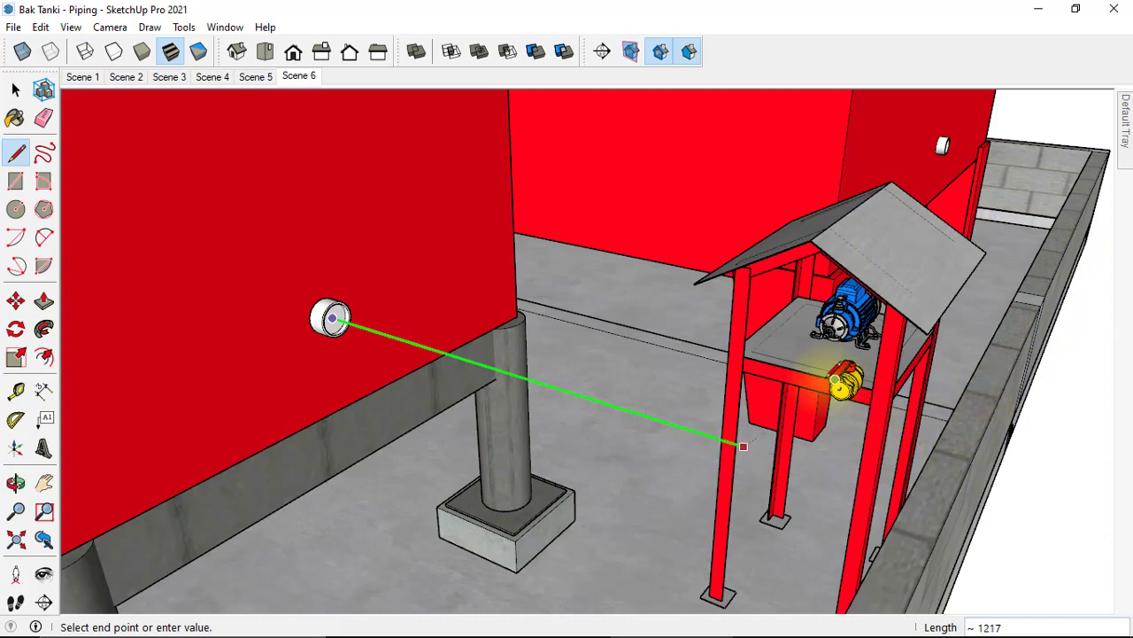
scroll(796, 374, up, 3)
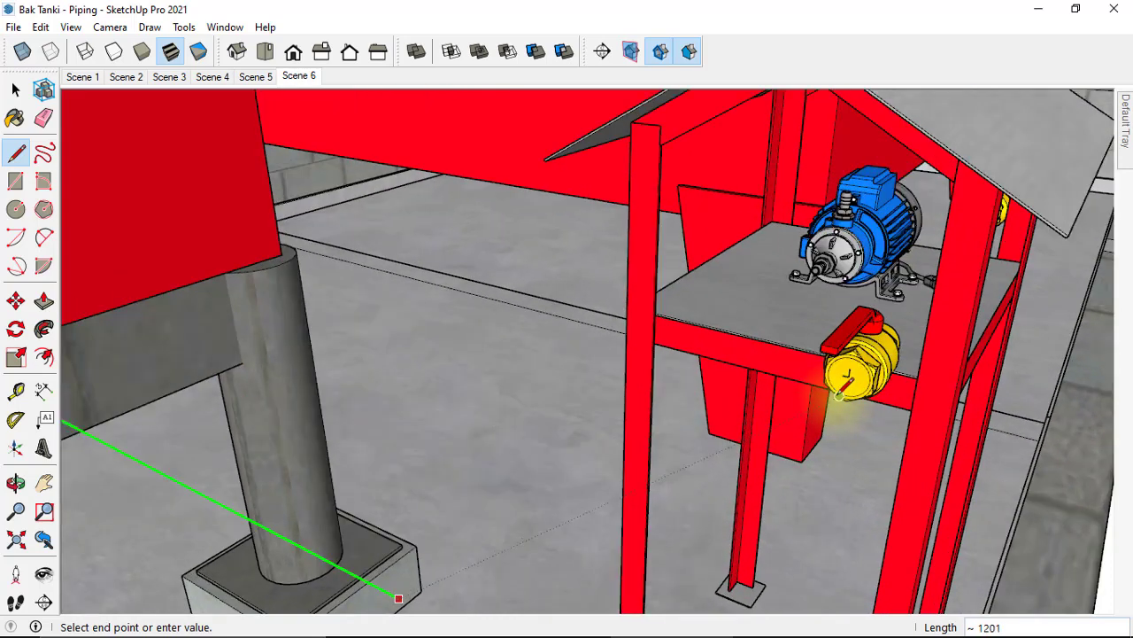
scroll(838, 393, down, 2)
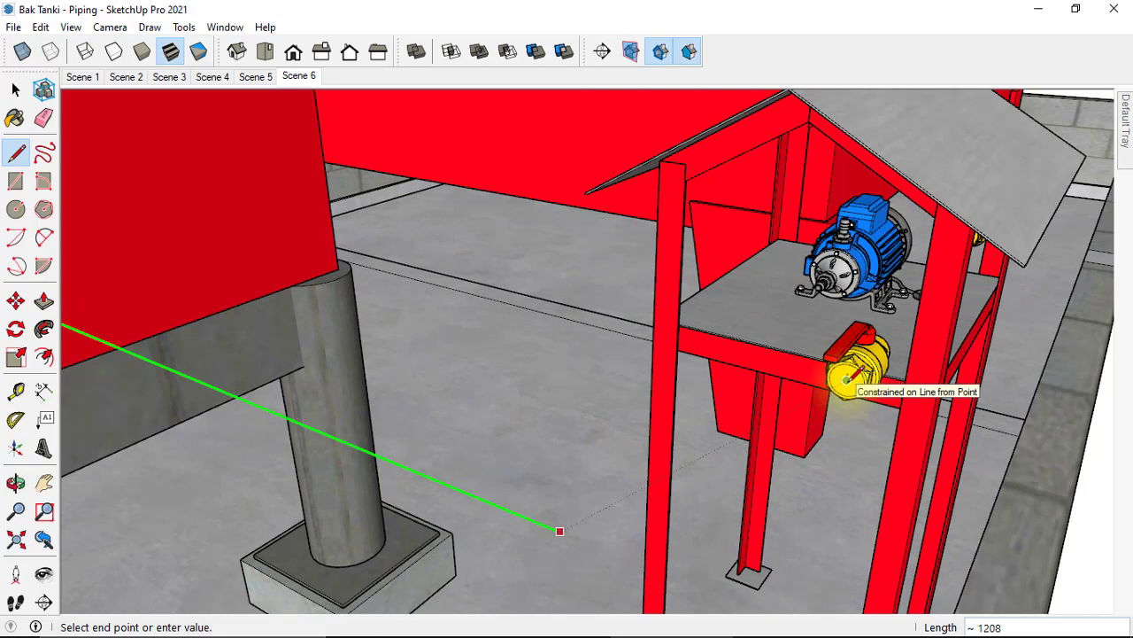
Fix the route line's end at the pump stand and continue with a 1250 segment
click(848, 381)
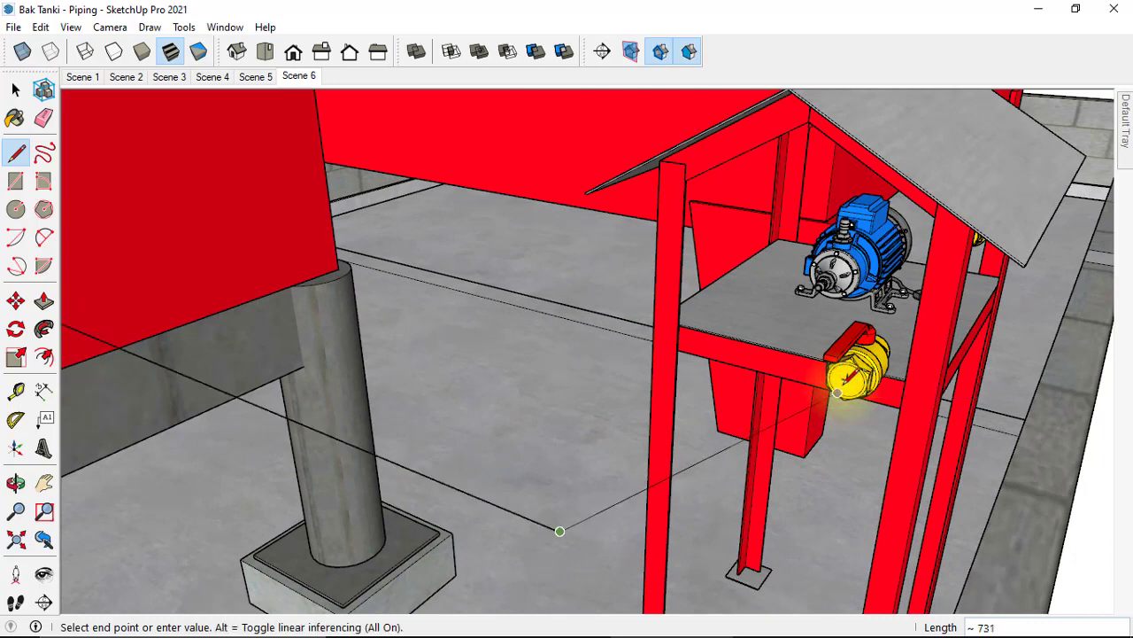
mouse_move(848, 381)
middle_down()
mouse_move(776, 361)
mouse_move(792, 361)
mouse_move(781, 352)
mouse_move(759, 380)
mouse_move(711, 395)
mouse_move(752, 405)
mouse_move(738, 452)
mouse_move(738, 430)
middle_up()
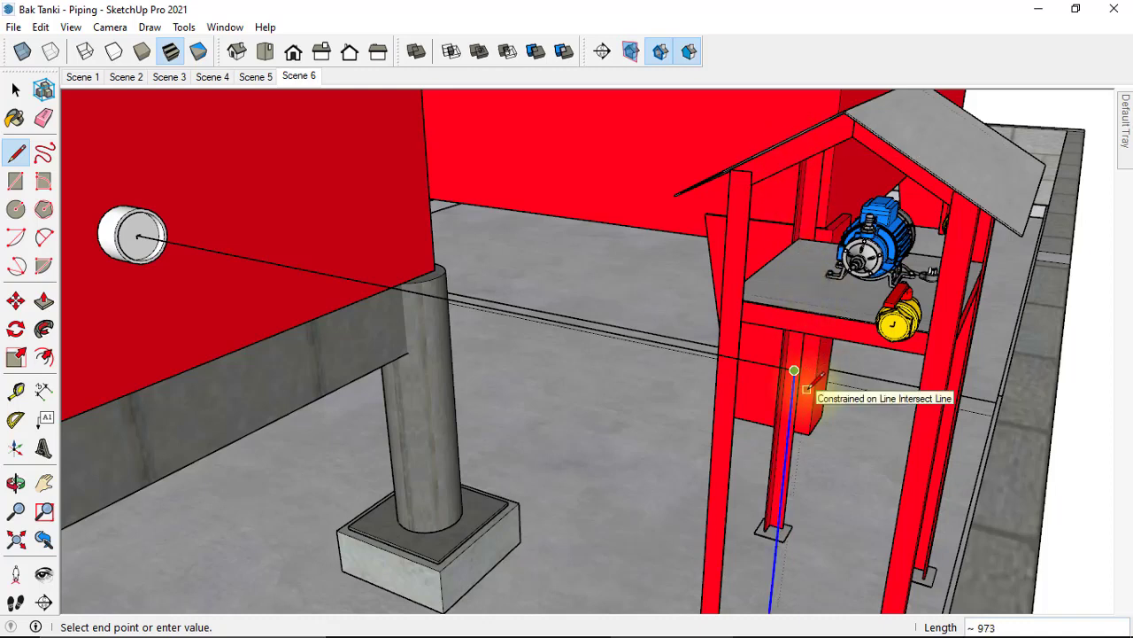
text(1250)
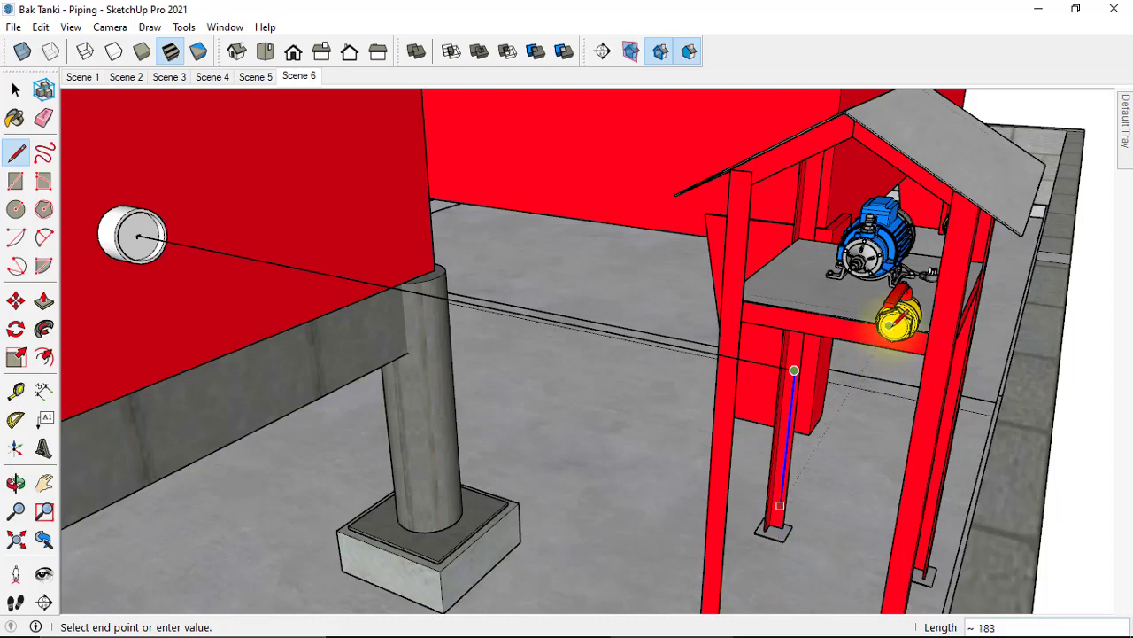
scroll(895, 326, up, 1)
scroll(894, 326, up, 2)
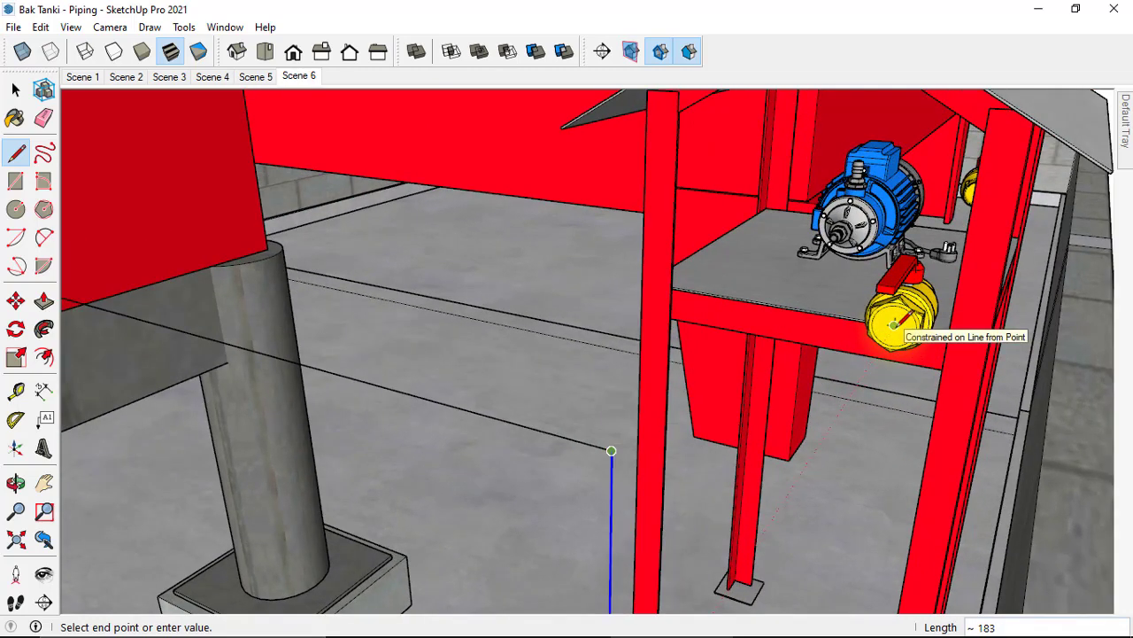
scroll(894, 326, up, 2)
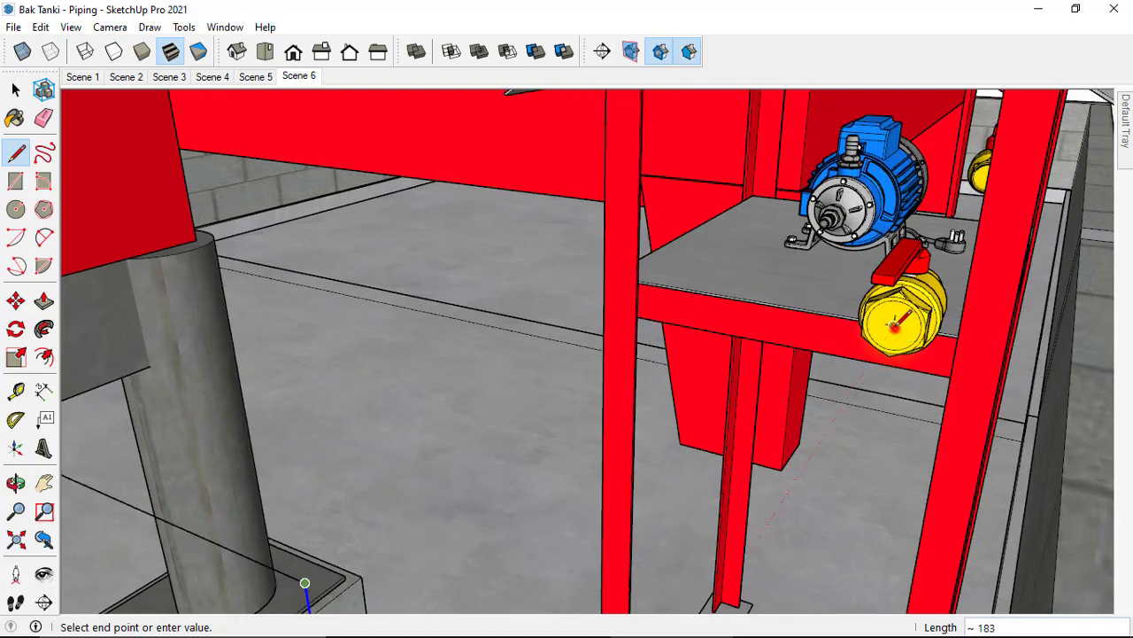
scroll(894, 326, down, 3)
scroll(890, 342, down, 2)
Orbit and zoom around the pump stand, its footing and the yellow valve
mouse_move(785, 488)
middle_down()
mouse_move(800, 431)
mouse_move(867, 362)
mouse_move(805, 414)
middle_up()
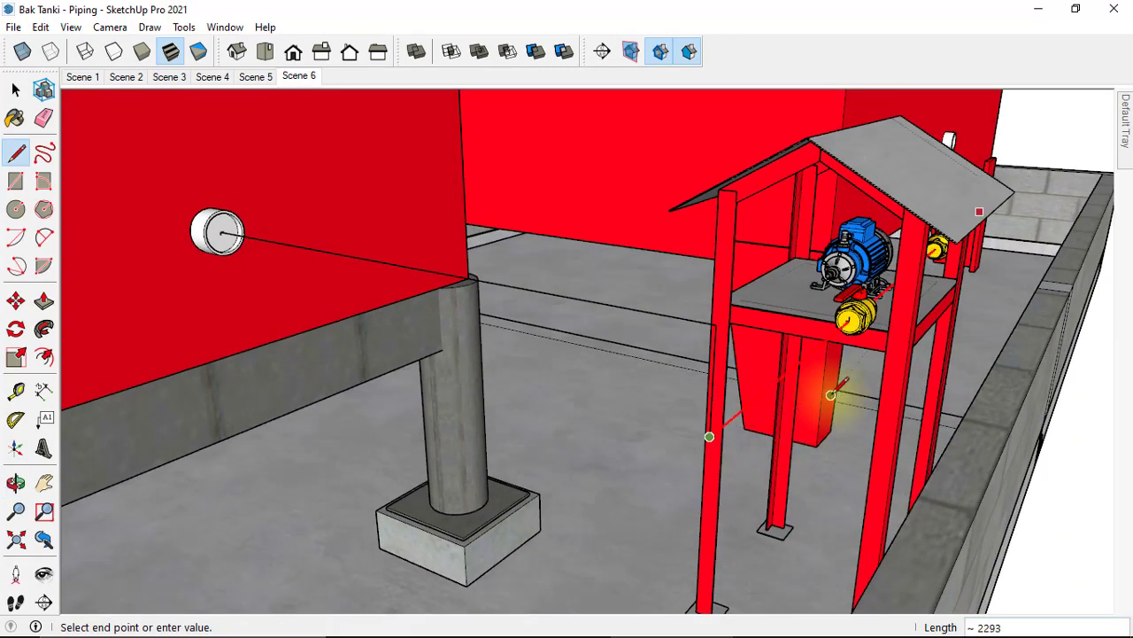
scroll(839, 364, up, 1)
scroll(839, 350, up, 2)
scroll(837, 334, up, 2)
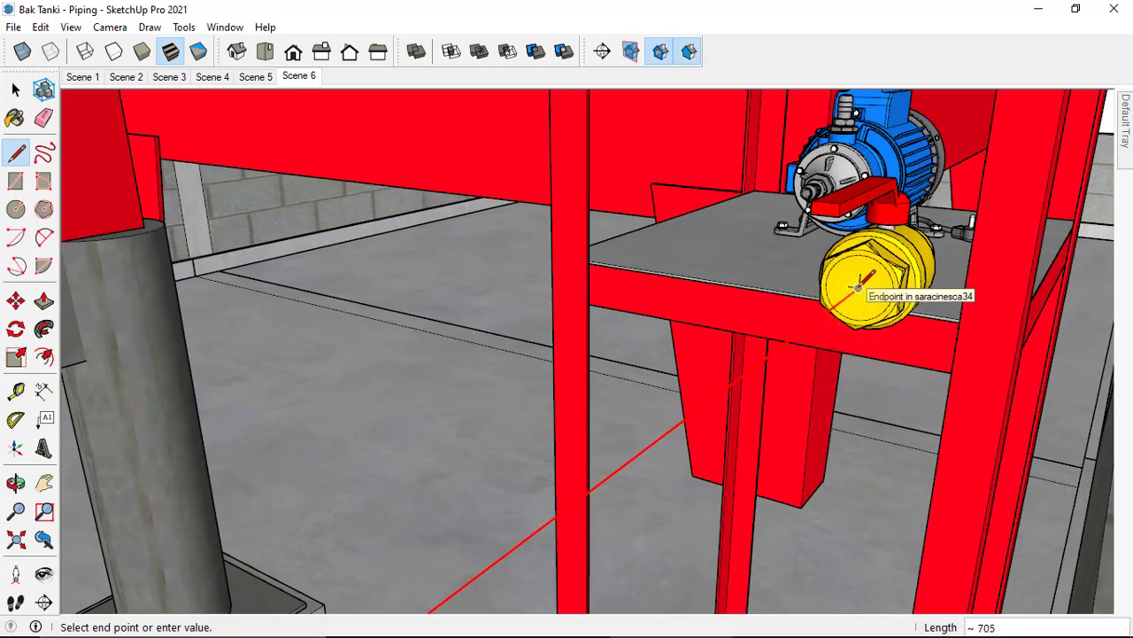
scroll(857, 286, down, 2)
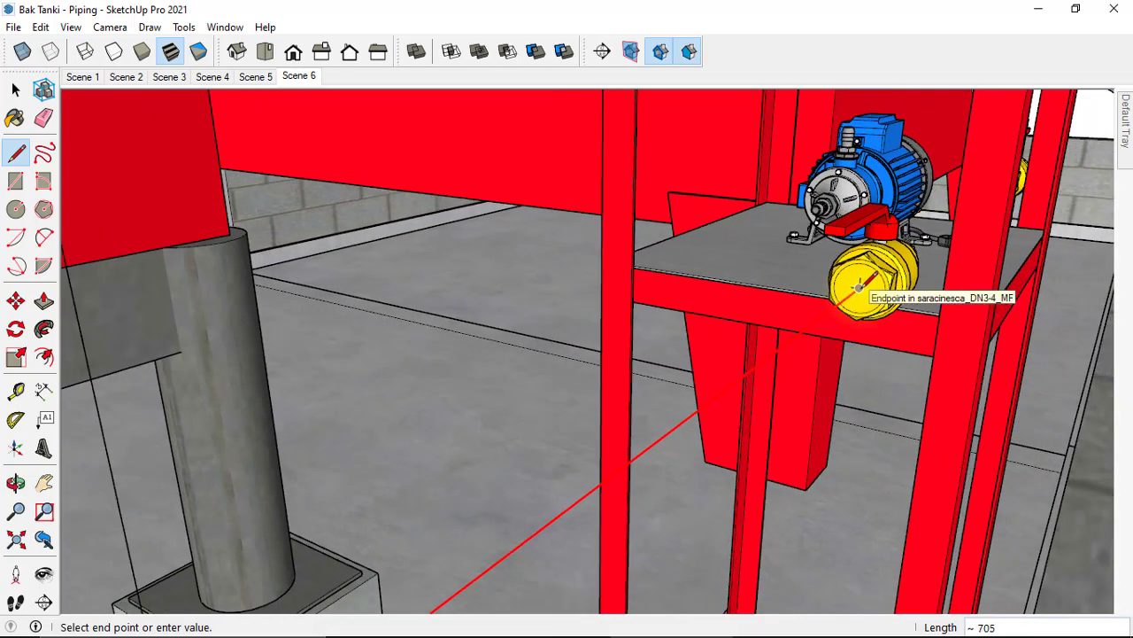
mouse_move(857, 287)
middle_down()
mouse_move(633, 354)
mouse_move(652, 355)
middle_up()
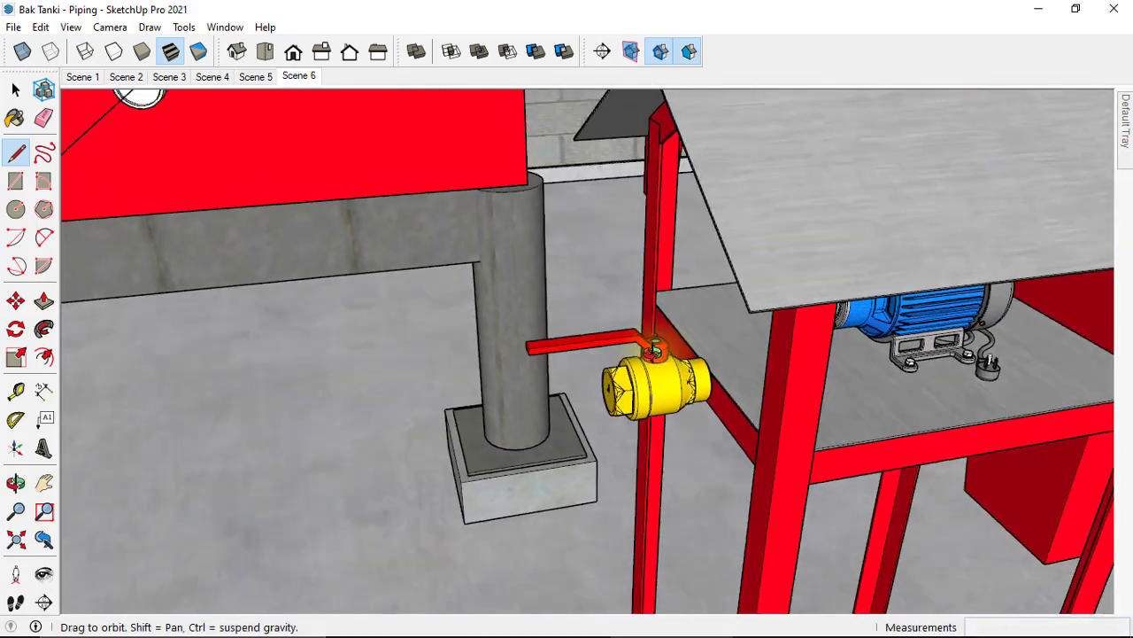
scroll(758, 346, down, 2)
scroll(964, 311, down, 1)
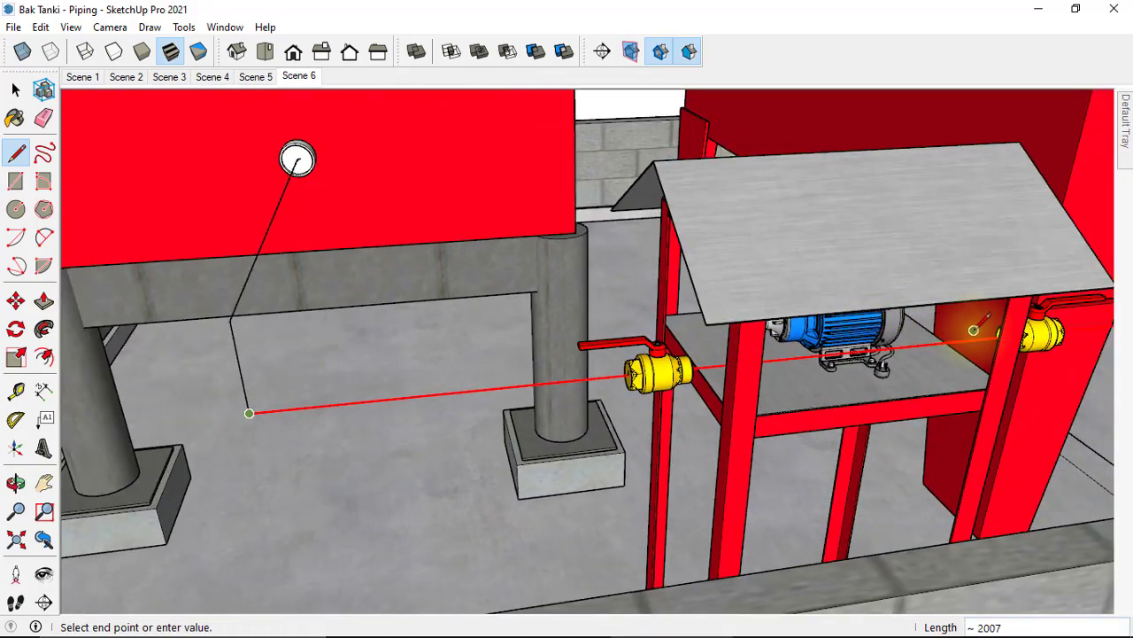
Run the route line past both valves and end it under the second tank's outlet
middle_drag(973, 344, 757, 376)
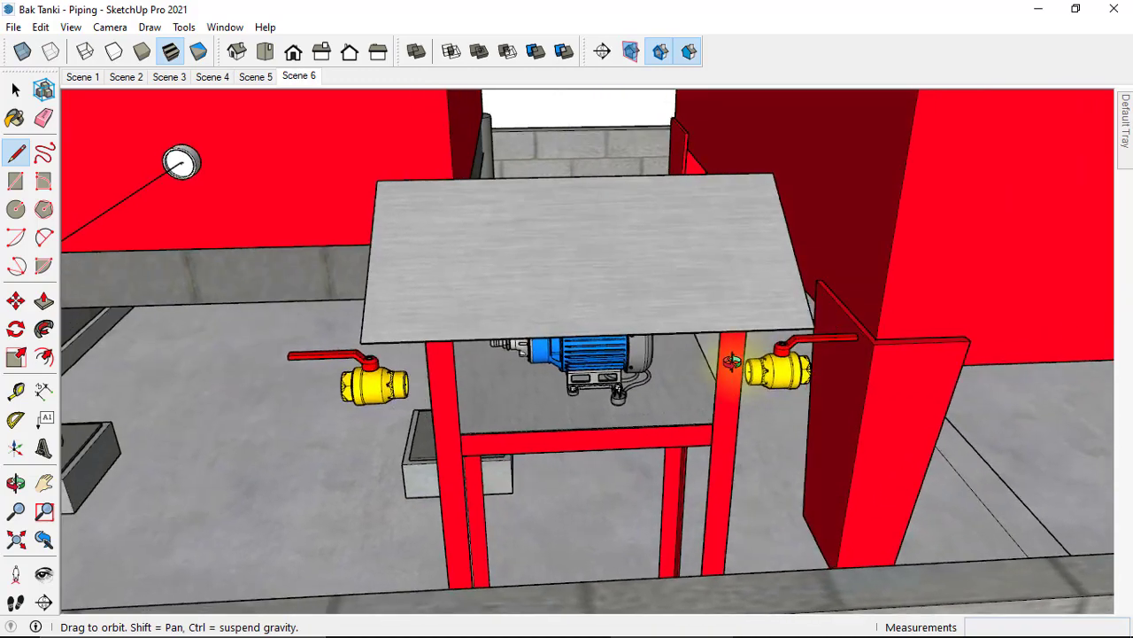
scroll(757, 376, up, 2)
scroll(847, 363, down, 2)
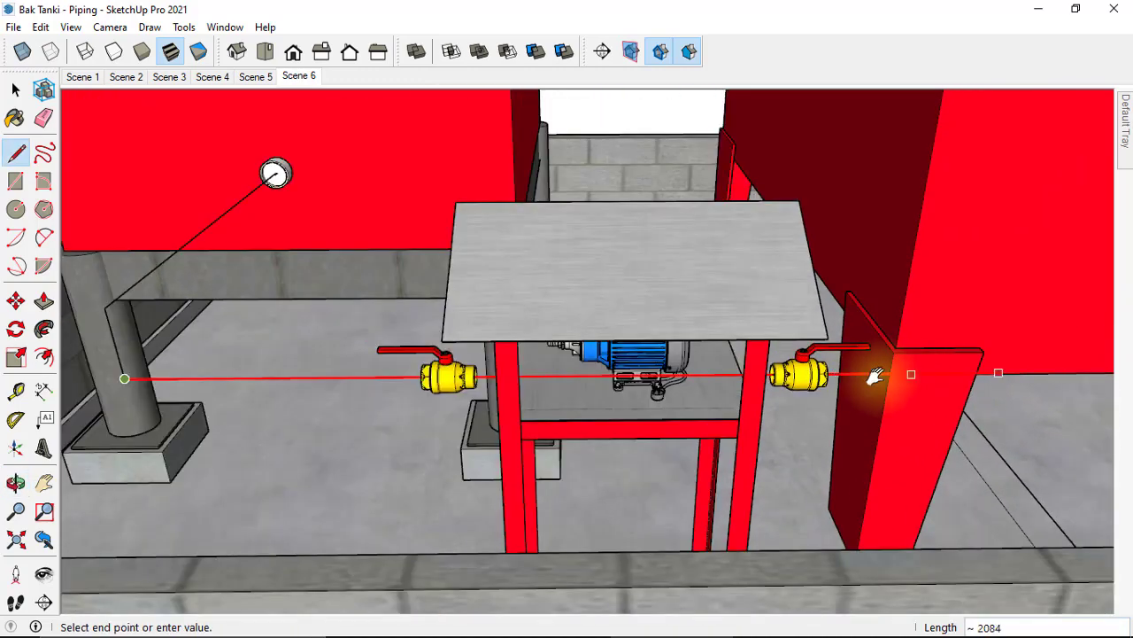
middle_drag(873, 379, 607, 397)
scroll(590, 397, up, 2)
scroll(820, 412, up, 1)
middle_drag(822, 409, 789, 390)
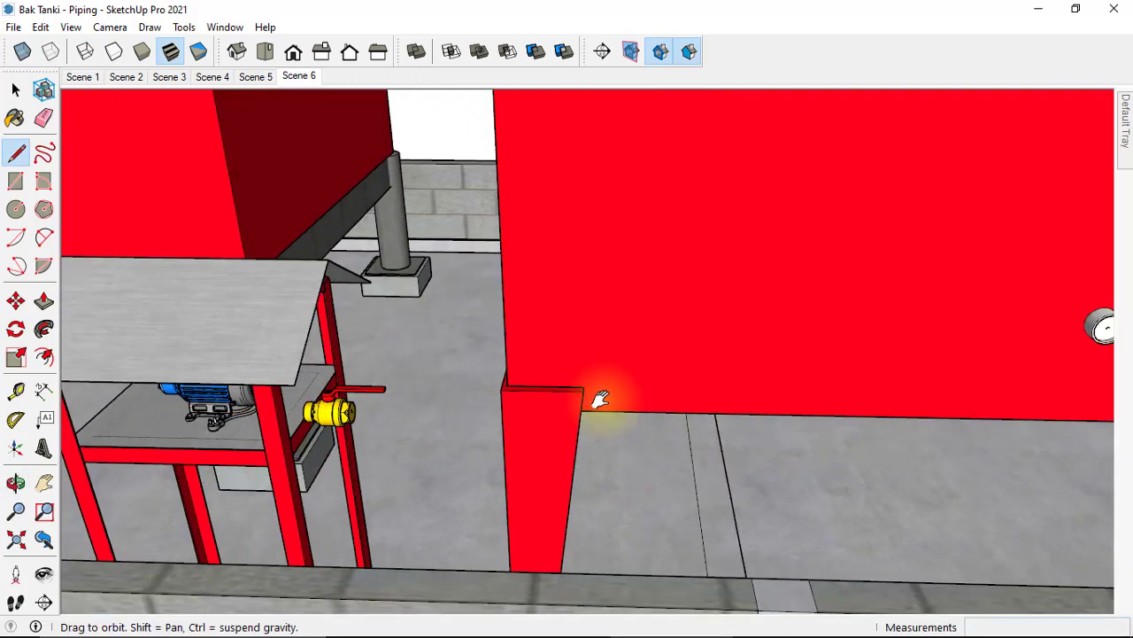
scroll(873, 294, up, 2)
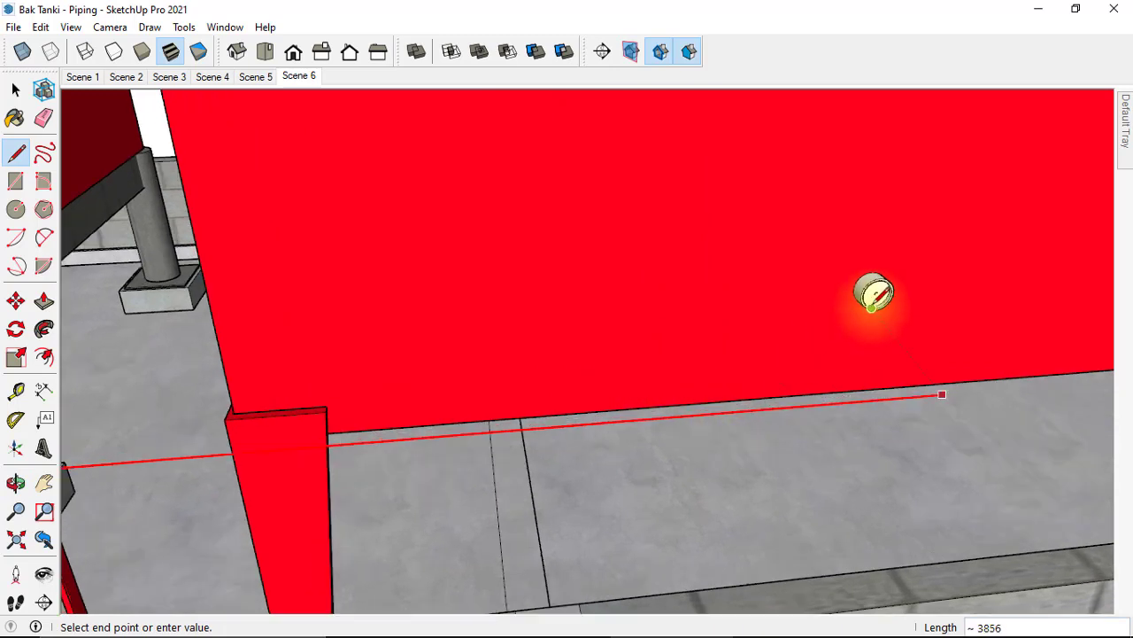
scroll(875, 290, up, 1)
scroll(877, 288, up, 1)
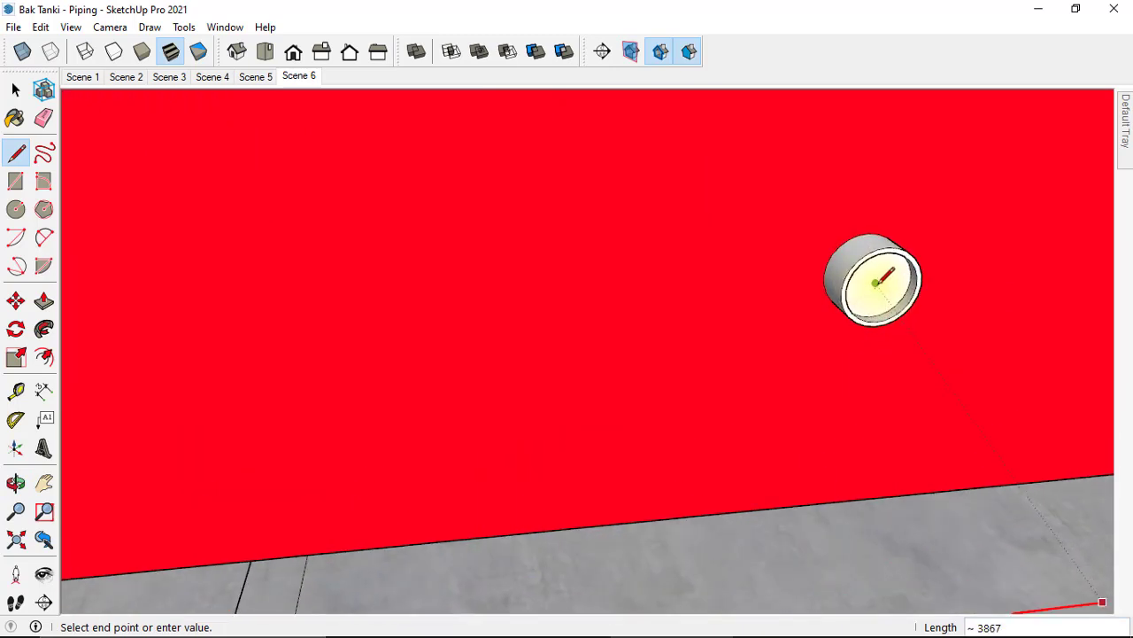
click(876, 283)
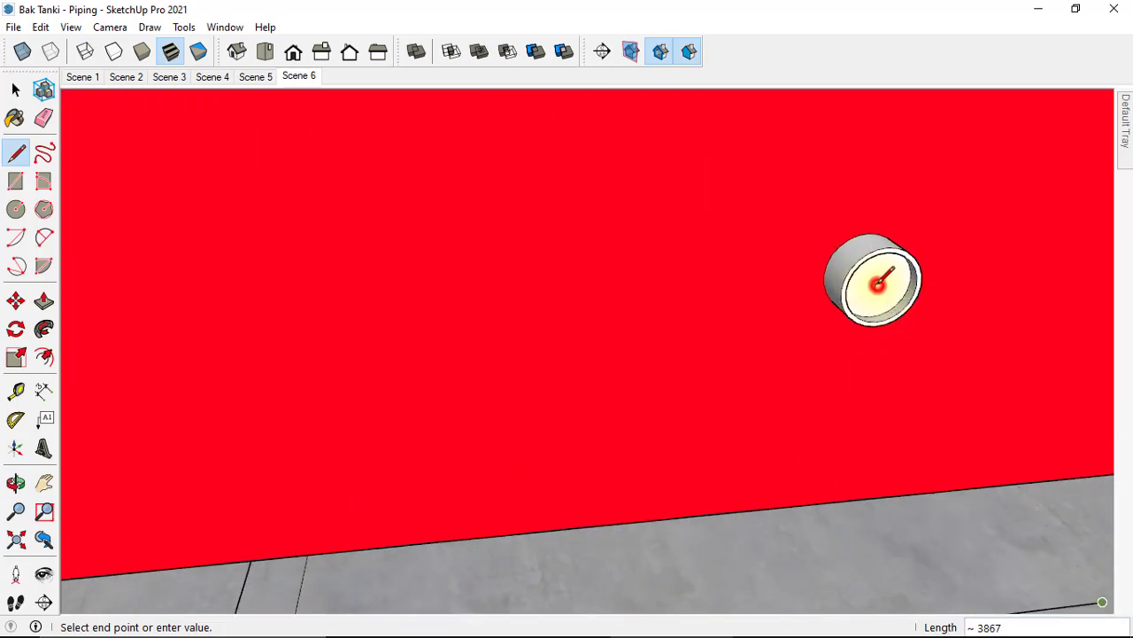
Orbit down to line up the second tank's bottom edge above its leg
scroll(875, 282, down, 3)
middle_drag(923, 379, 877, 357)
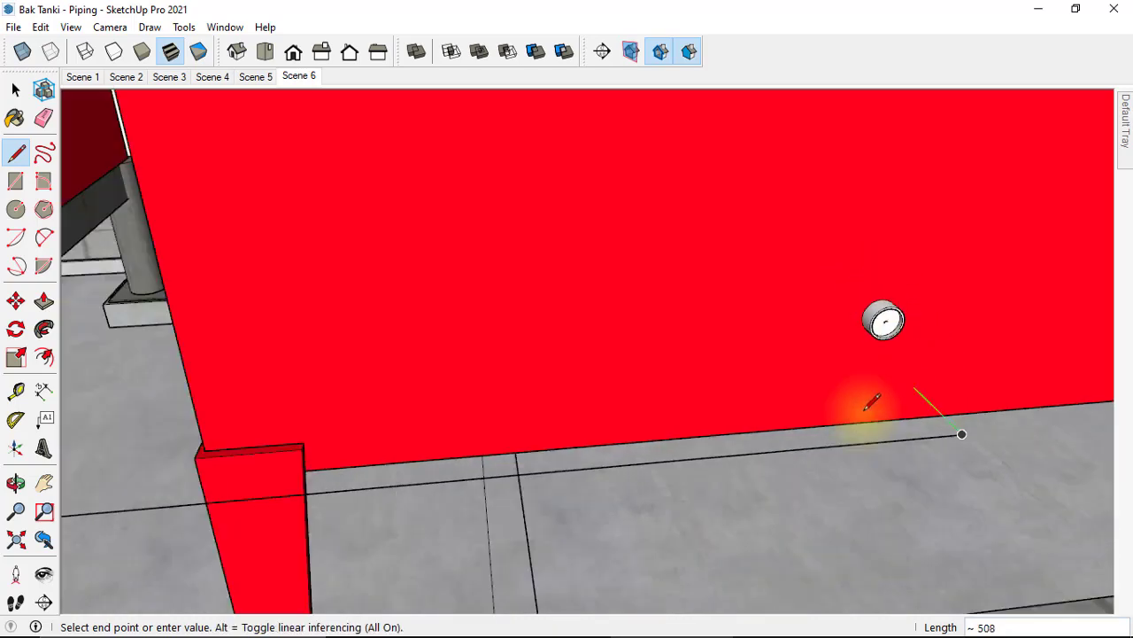
scroll(877, 357, down, 3)
scroll(498, 374, down, 2)
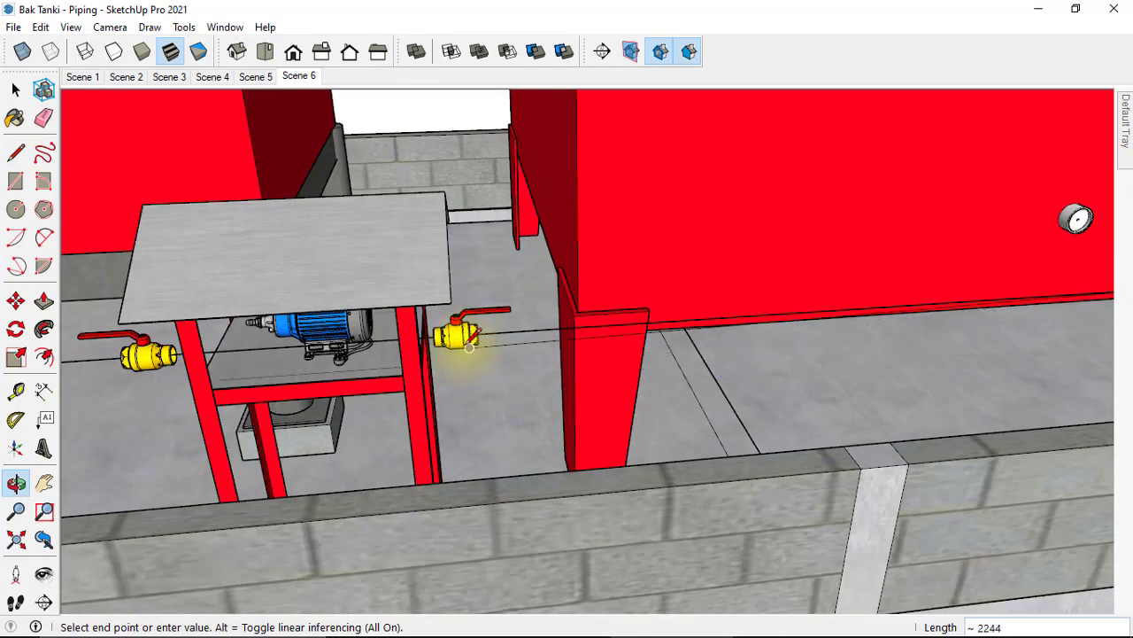
middle_drag(685, 316, 625, 316)
scroll(749, 299, up, 3)
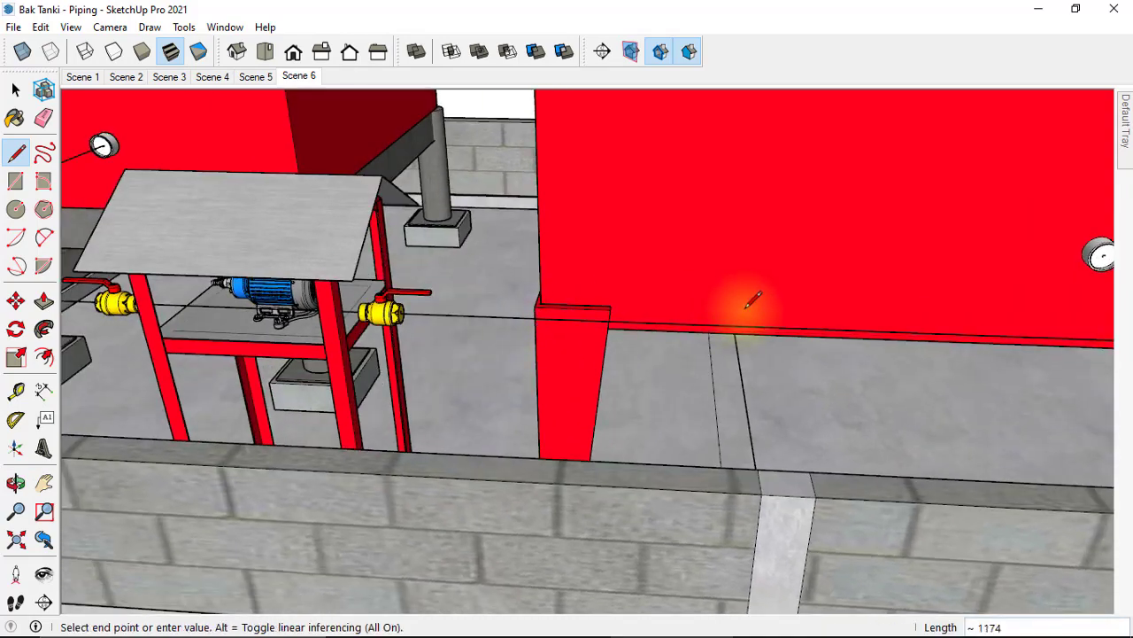
mouse_move(749, 299)
middle_down()
mouse_move(386, 299)
mouse_move(398, 296)
middle_up()
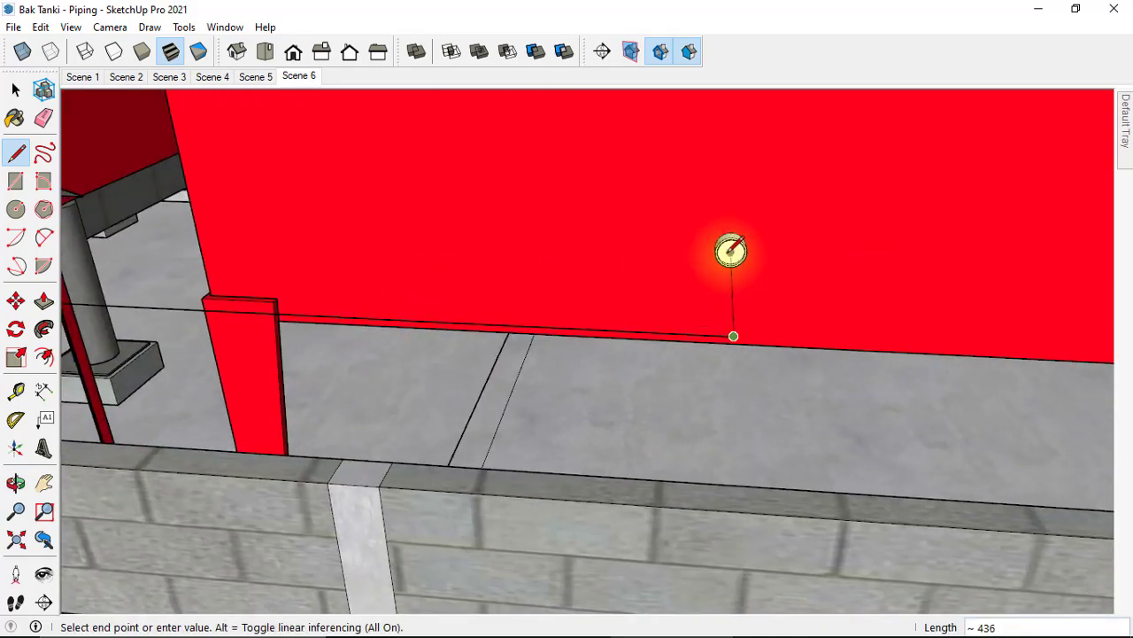
mouse_move(729, 246)
middle_down()
mouse_move(754, 269)
mouse_move(961, 240)
mouse_move(941, 157)
mouse_move(750, 193)
mouse_move(792, 275)
mouse_move(829, 294)
mouse_move(860, 271)
mouse_move(974, 243)
mouse_move(921, 269)
mouse_move(890, 243)
middle_up()
scroll(748, 193, up, 2)
Start a new line at the tank's bottom edge with a length of 100
key(l)
click(890, 243)
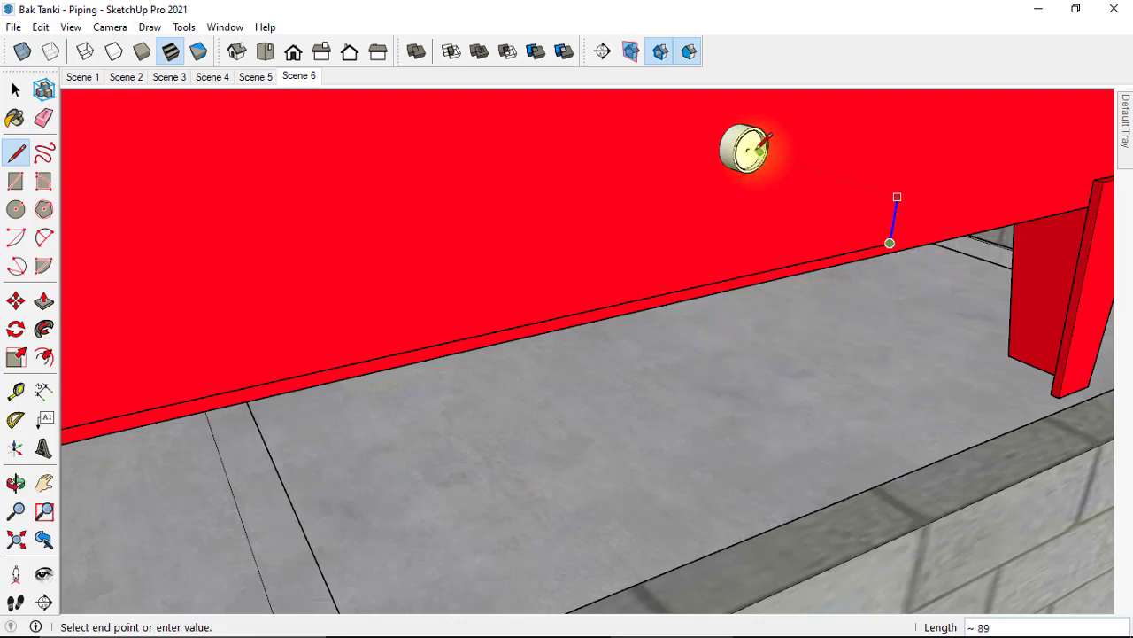
text(100)
scroll(750, 146, up, 5)
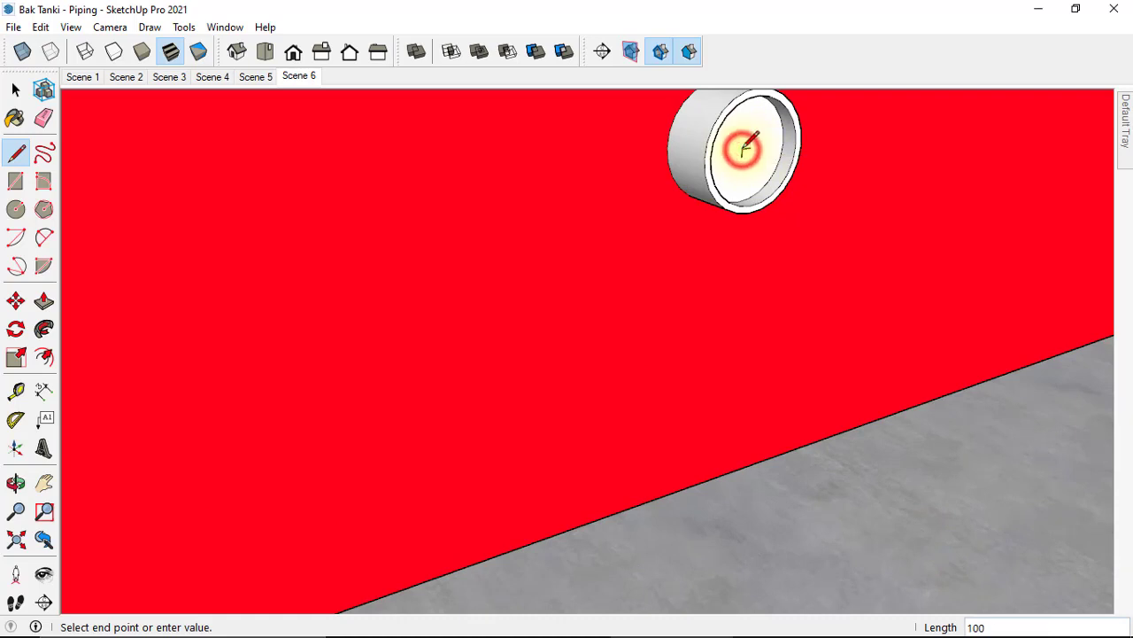
scroll(749, 147, down, 3)
scroll(810, 147, down, 2)
mouse_move(809, 147)
middle_down()
mouse_move(728, 162)
mouse_move(810, 197)
mouse_move(956, 205)
mouse_move(898, 212)
mouse_move(885, 253)
mouse_move(898, 257)
middle_up()
scroll(766, 183, up, 1)
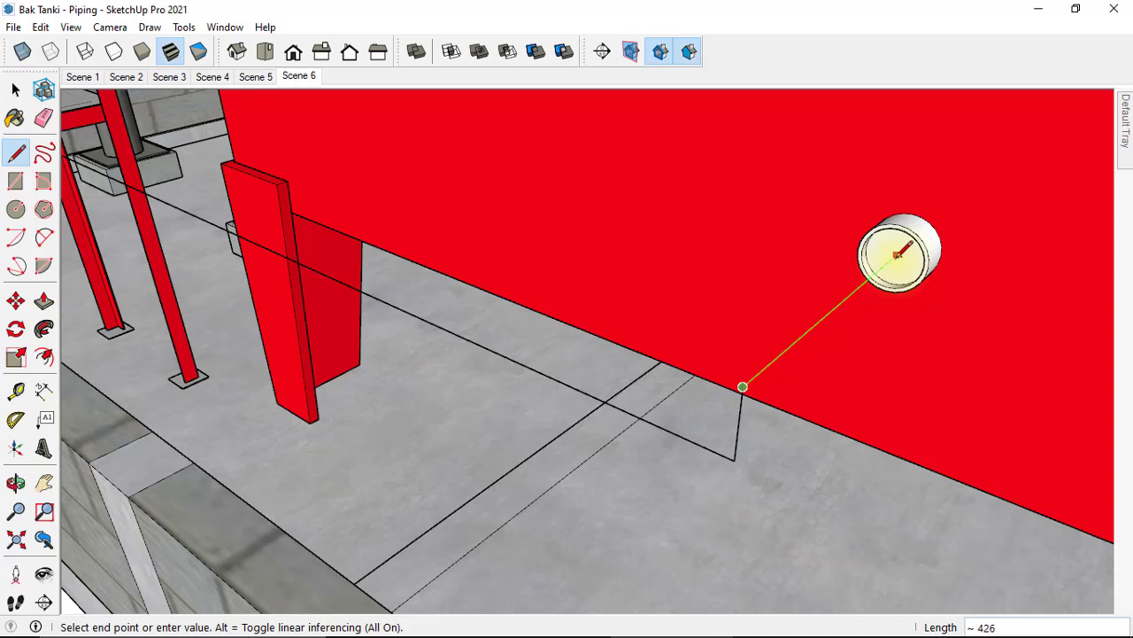
Lock the line to the green axis, end it at the outlet's centre, and return to Select
key(Left)
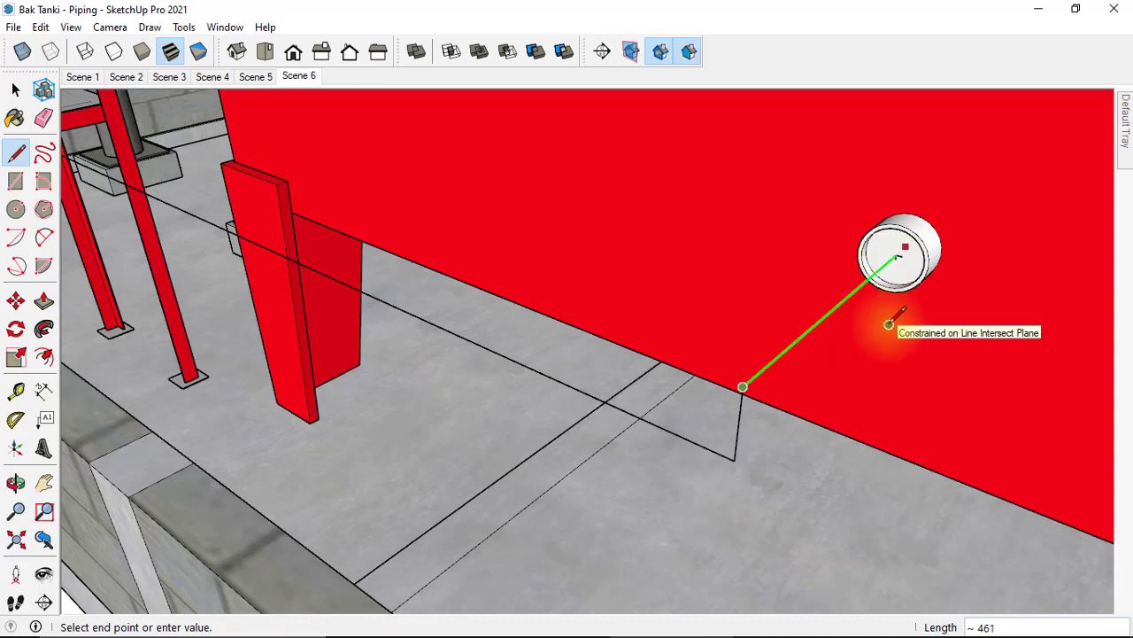
scroll(897, 259, up, 3)
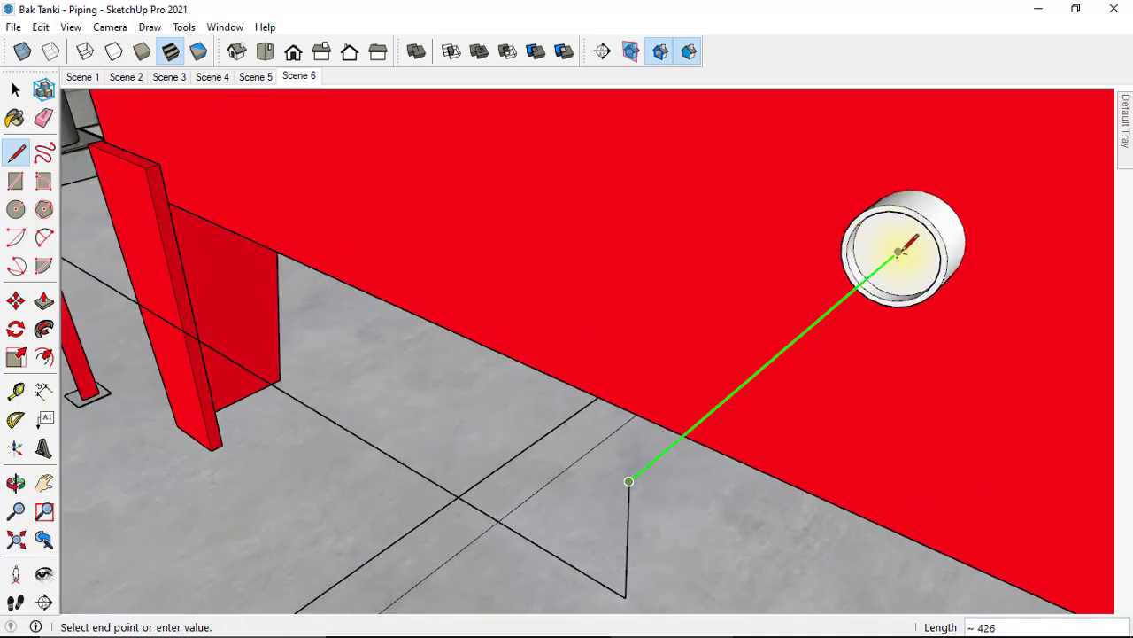
click(900, 252)
middle_drag(897, 249, 931, 283)
key(space)
mouse_move(865, 257)
middle_down()
mouse_move(921, 228)
mouse_move(794, 274)
mouse_move(746, 314)
mouse_move(810, 284)
mouse_move(957, 278)
mouse_move(747, 265)
mouse_move(531, 276)
middle_up()
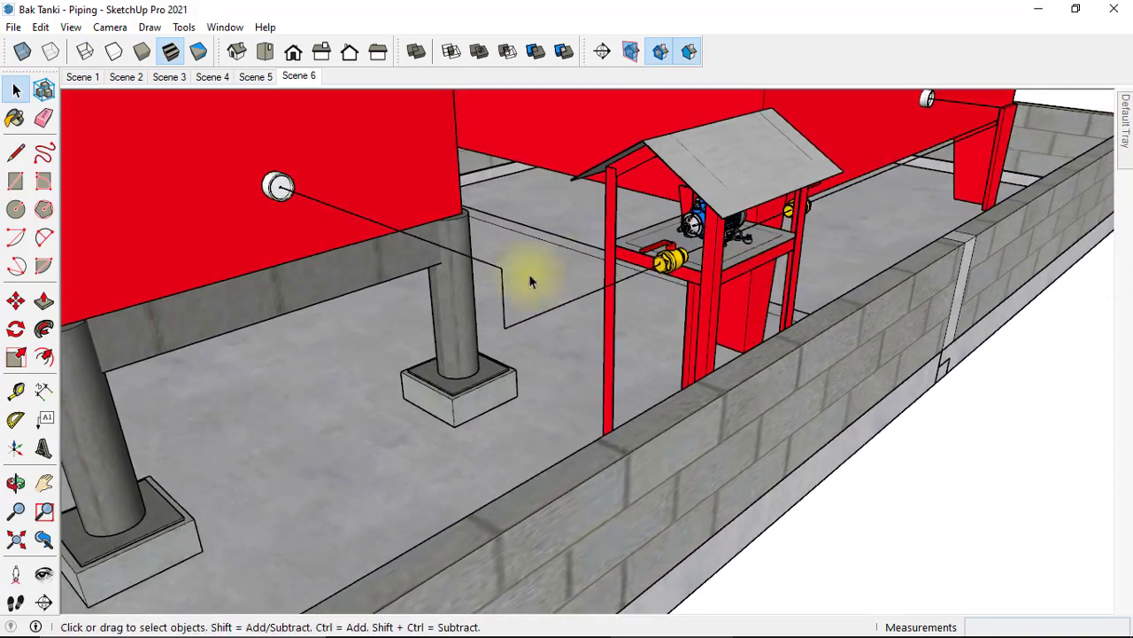
Orbit to the first tank's support column, select the red tank, and switch to the Circle tool
mouse_move(412, 253)
middle_down()
mouse_move(445, 272)
mouse_move(413, 260)
mouse_move(384, 271)
mouse_move(356, 248)
mouse_move(450, 240)
mouse_move(366, 240)
mouse_move(438, 260)
mouse_move(333, 265)
mouse_move(372, 248)
mouse_move(370, 259)
mouse_move(359, 254)
mouse_move(435, 271)
mouse_move(389, 261)
middle_up()
click(333, 264)
scroll(421, 270, up, 3)
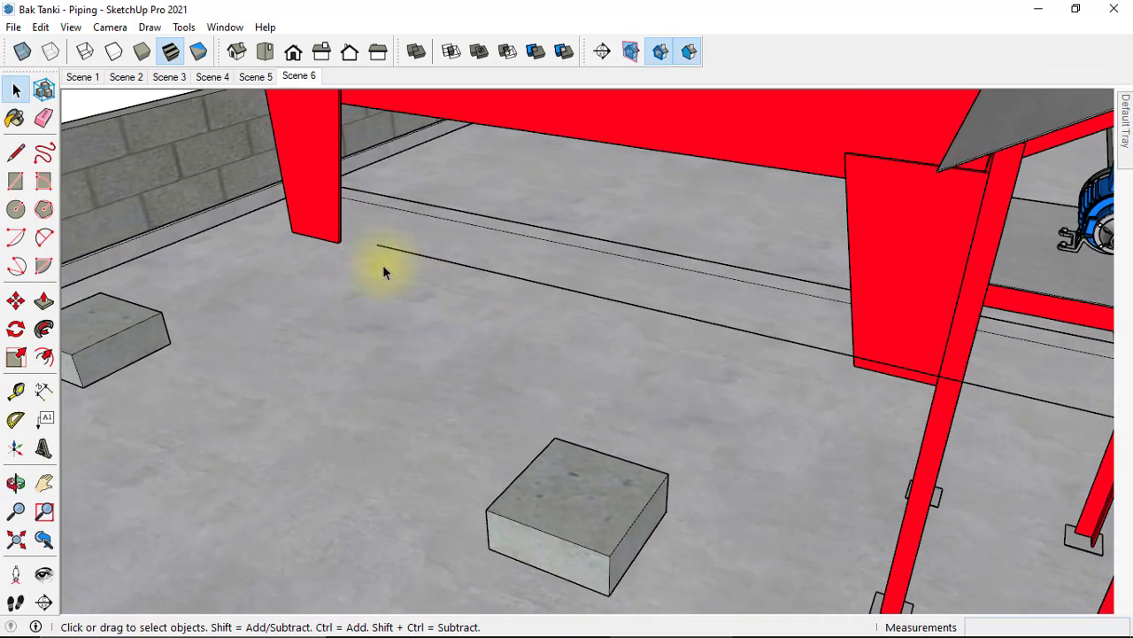
key(c)
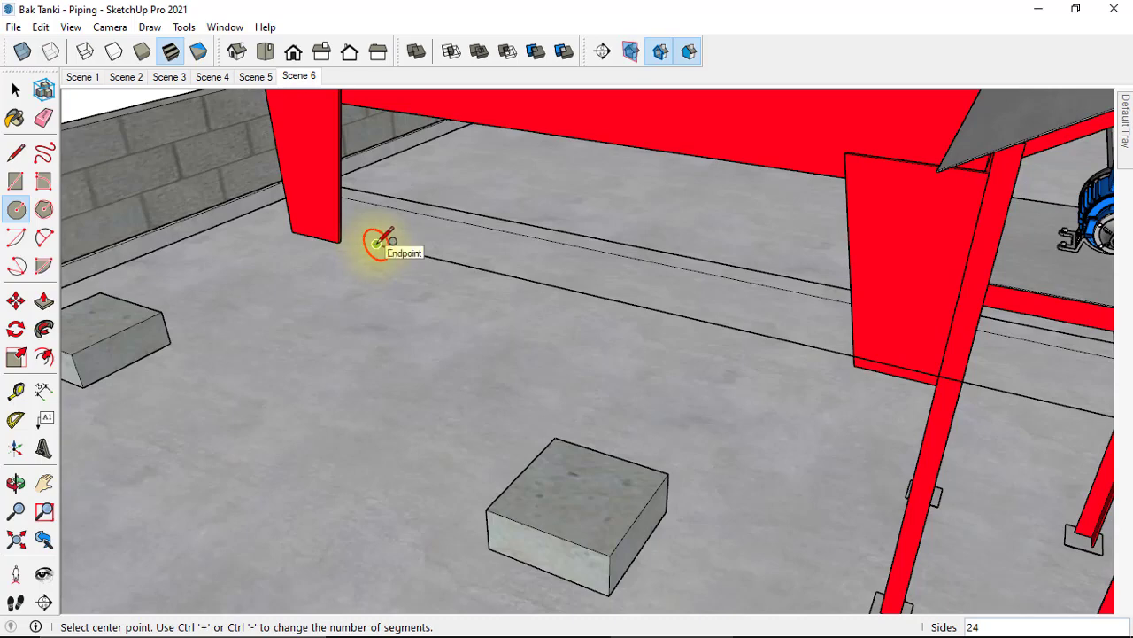
Draw a 25-radius circle centred on the pipe route line's start point
middle_drag(397, 245, 505, 245)
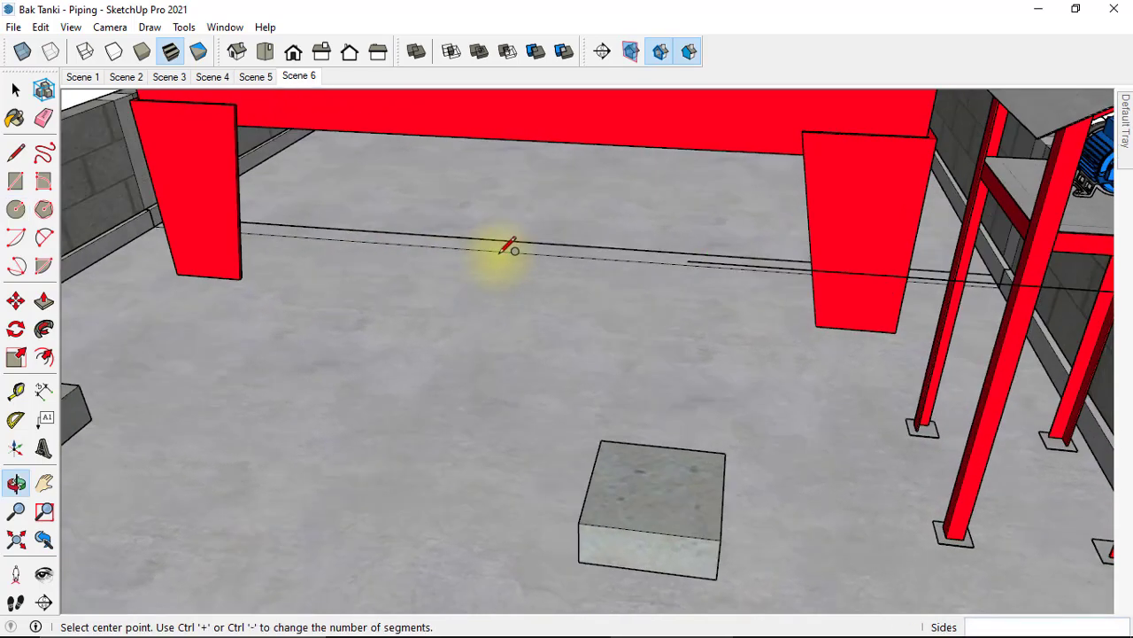
middle_drag(576, 266, 481, 274)
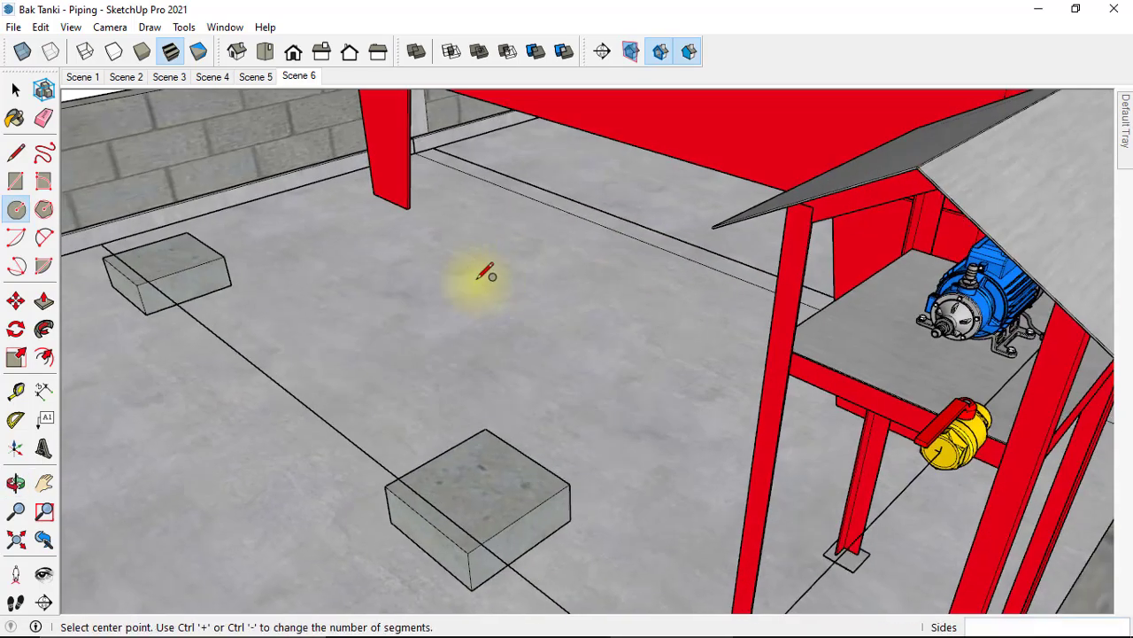
mouse_move(203, 266)
middle_down()
mouse_move(268, 257)
mouse_move(175, 298)
middle_up()
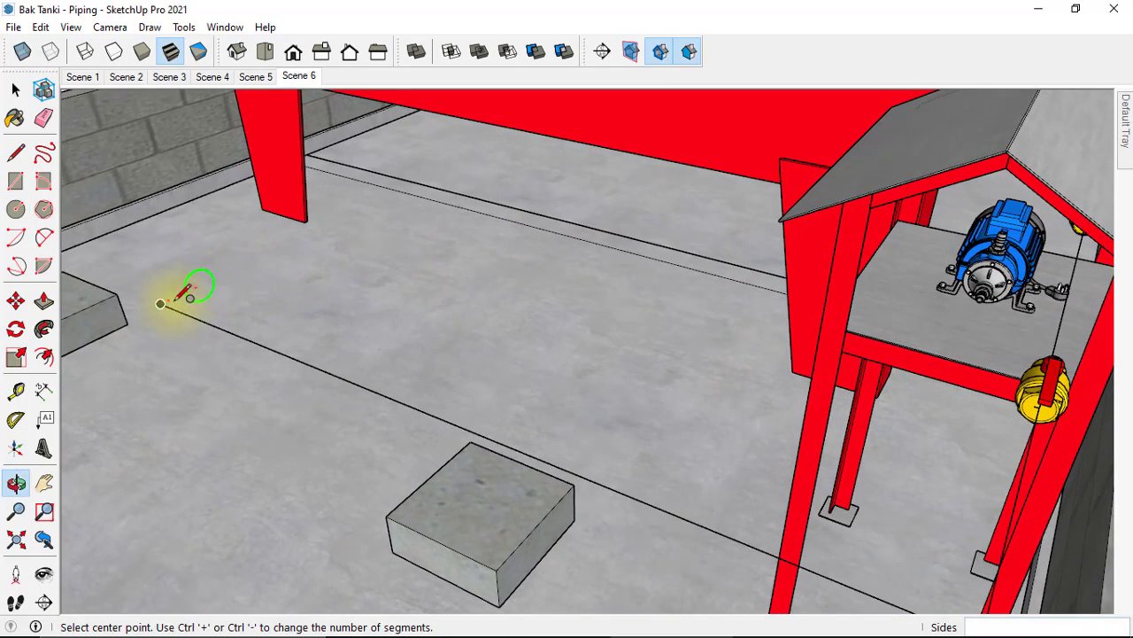
click(161, 304)
text(25)
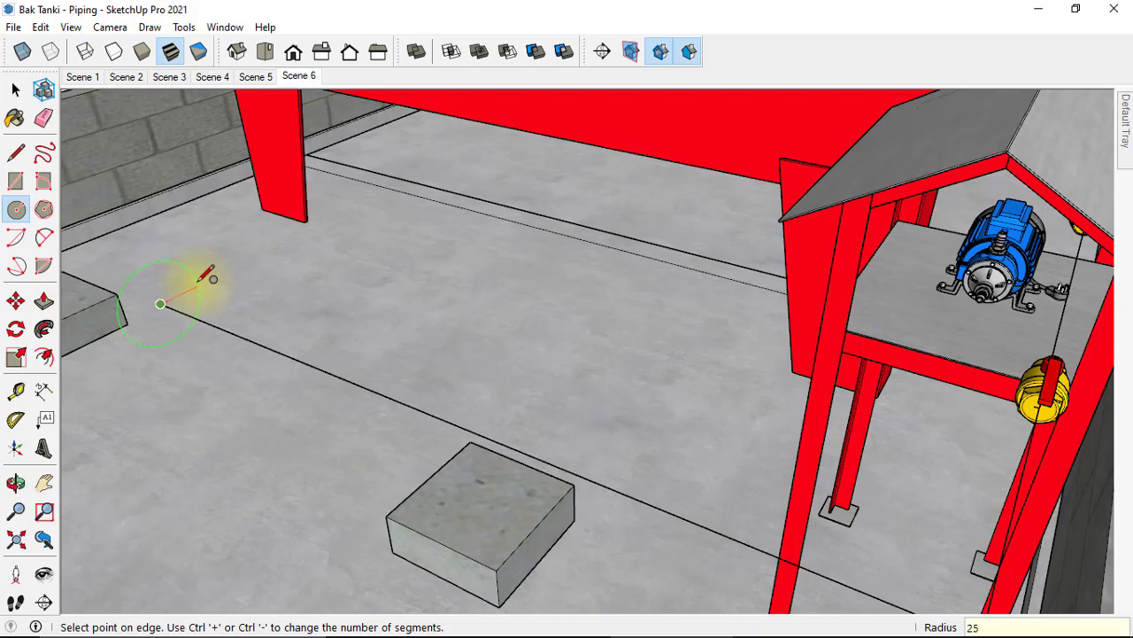
key(Return)
mouse_move(216, 266)
middle_down()
mouse_move(220, 283)
mouse_move(309, 260)
mouse_move(434, 253)
mouse_move(394, 336)
middle_up()
scroll(372, 355, up, 3)
Offset the circle's edge inward once with the Offset tool
scroll(336, 390, down, 2)
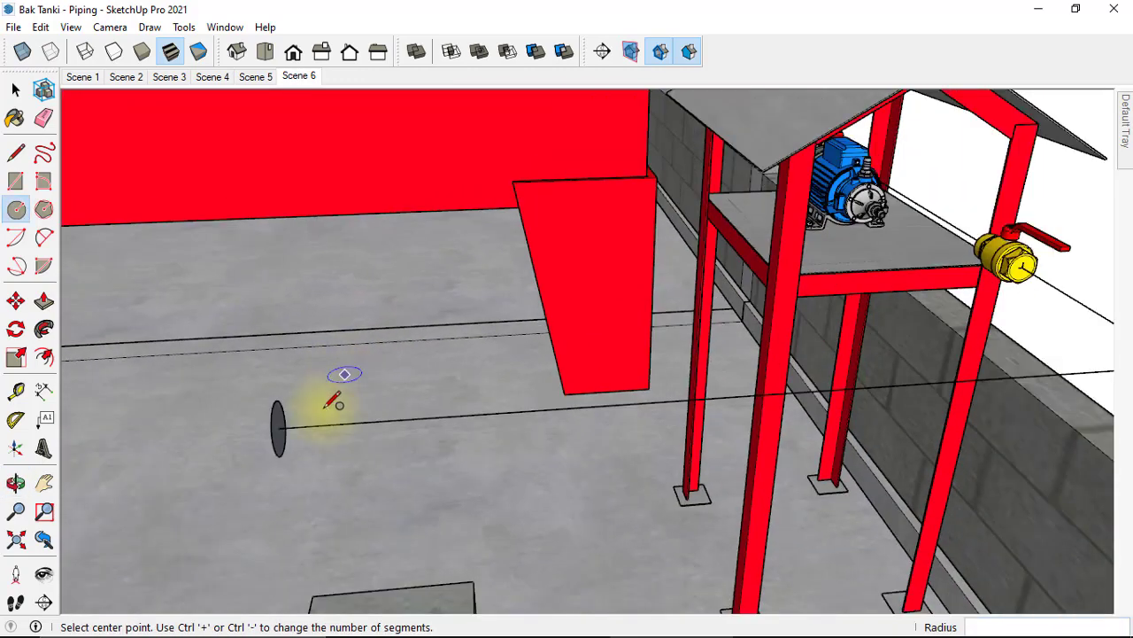
mouse_move(329, 399)
middle_down()
mouse_move(287, 408)
mouse_move(311, 387)
mouse_move(430, 369)
middle_up()
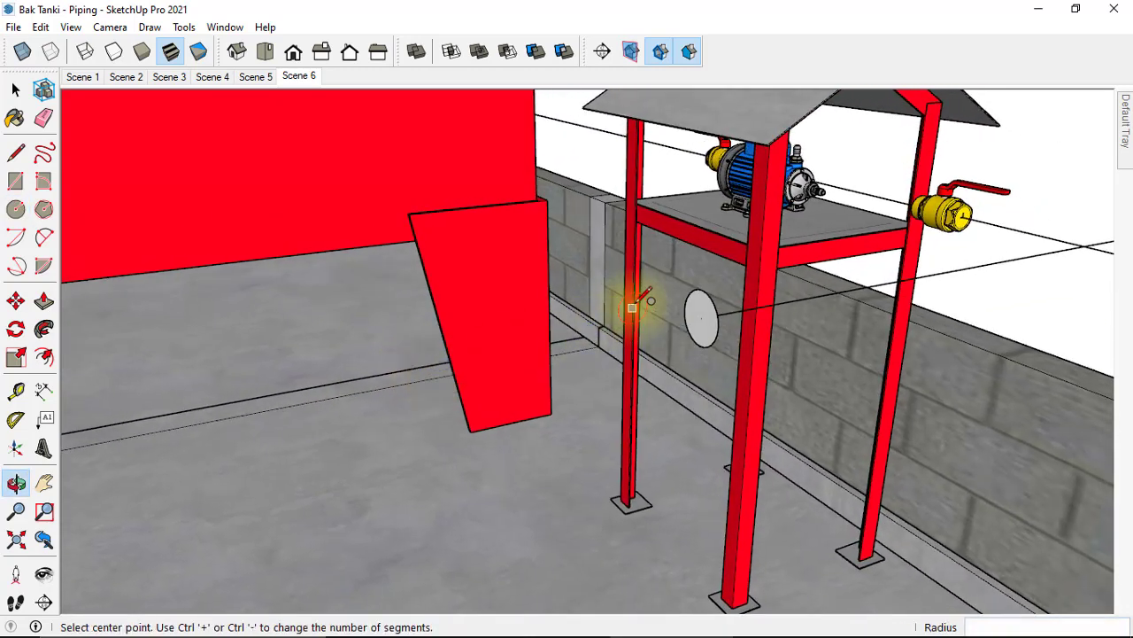
scroll(699, 315, up, 1)
scroll(740, 319, up, 1)
scroll(748, 297, up, 1)
key(f)
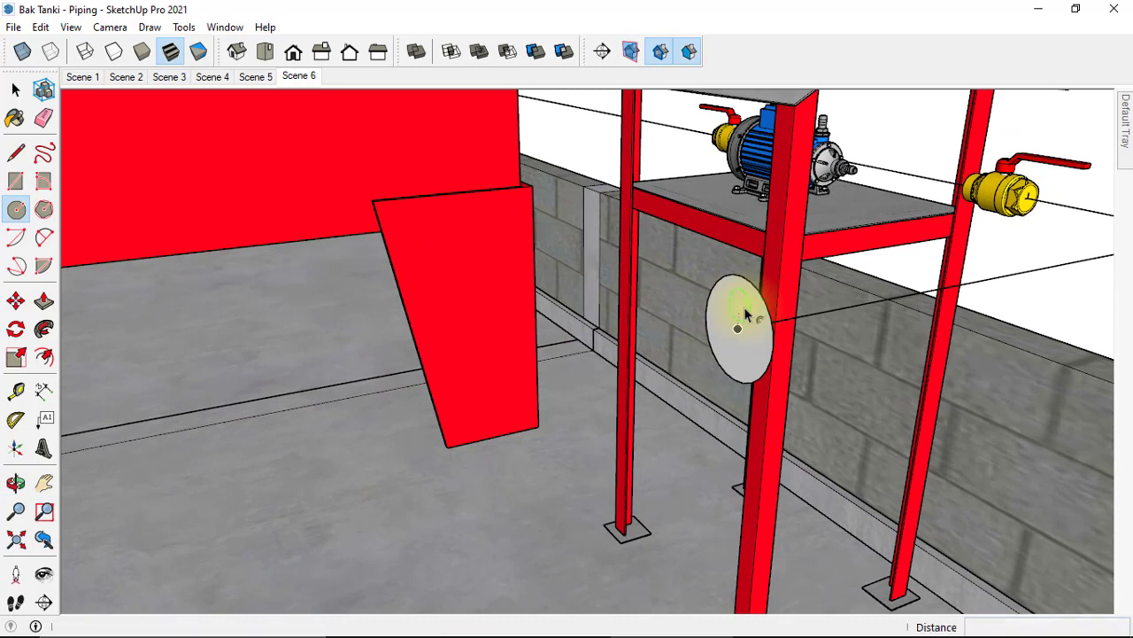
click(746, 300)
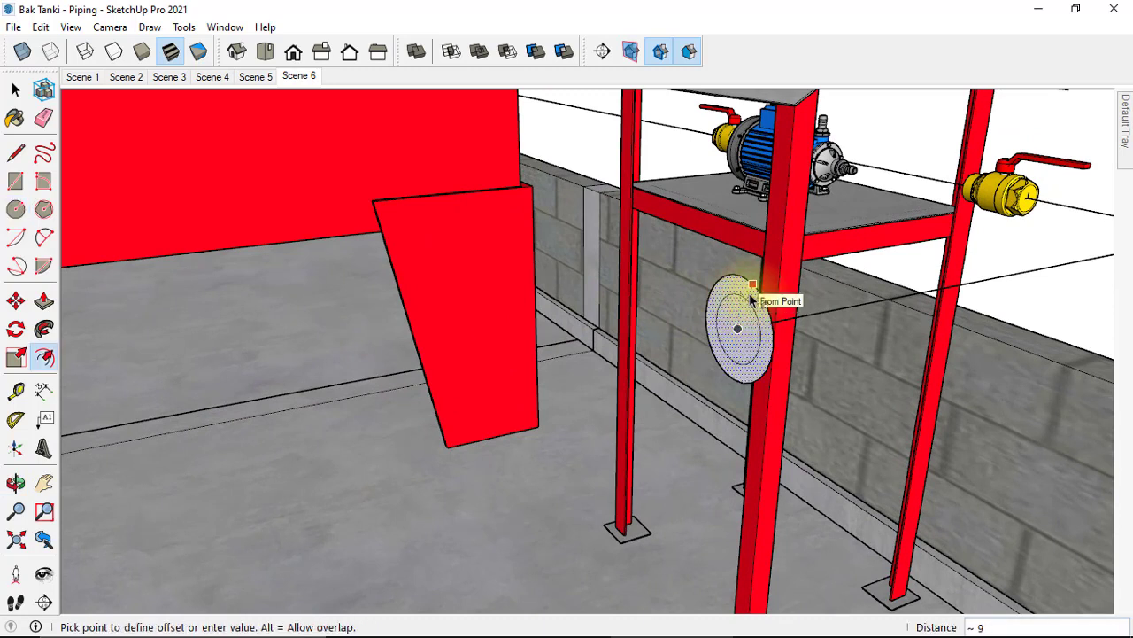
key(Return)
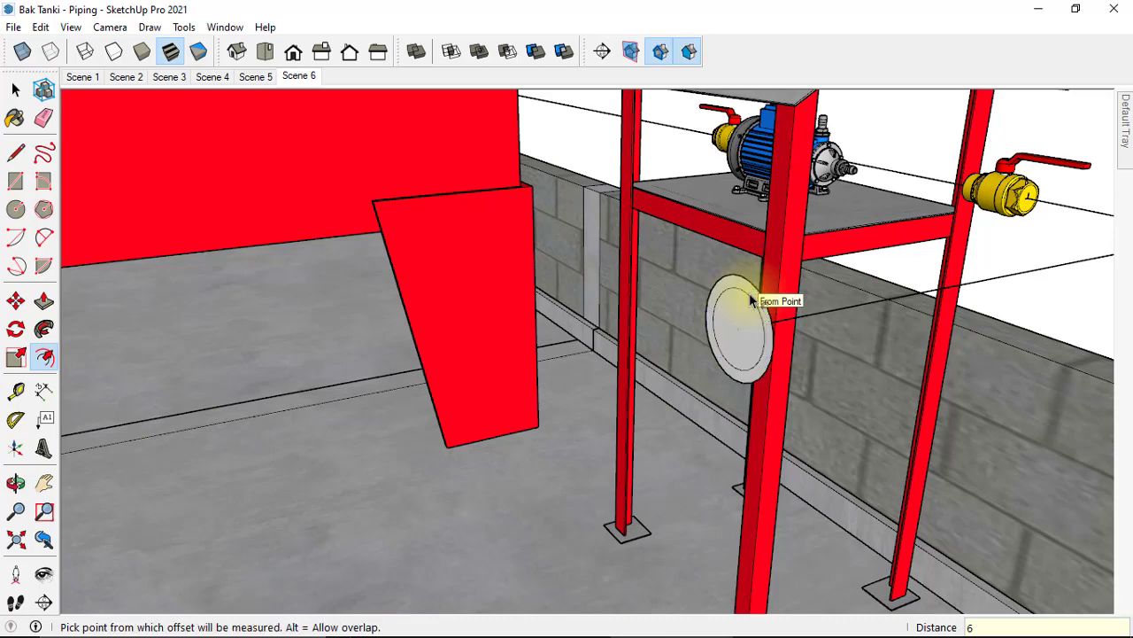
Add a second inward offset of 5 on the disc, then return to Select
middle_drag(750, 301, 757, 306)
click(754, 305)
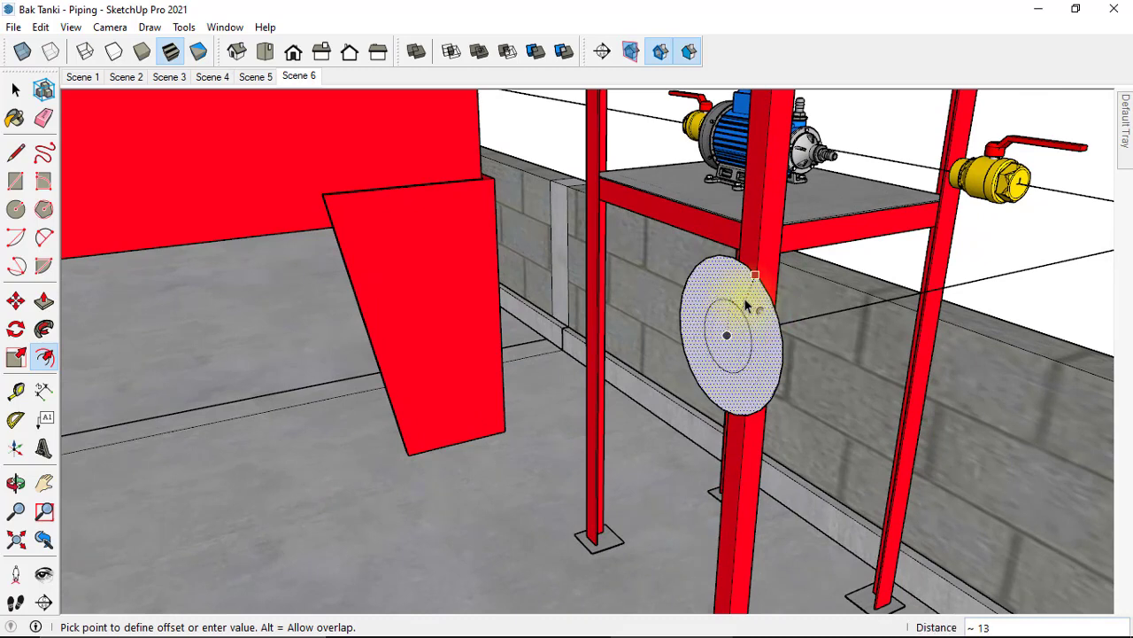
key(Return)
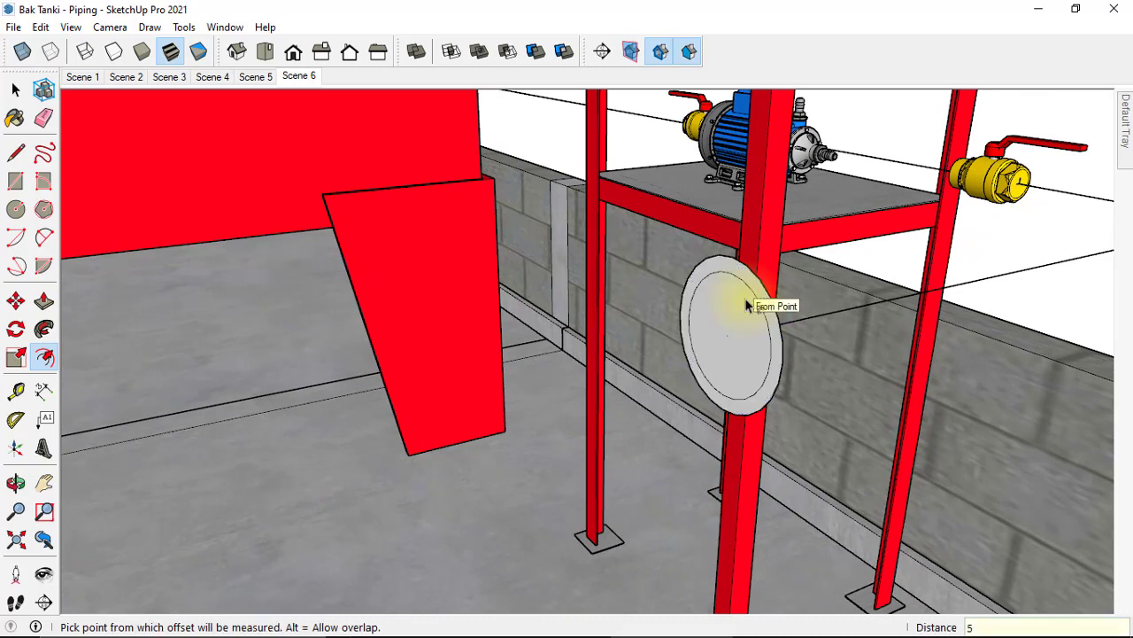
middle_drag(747, 301, 733, 326)
key(space)
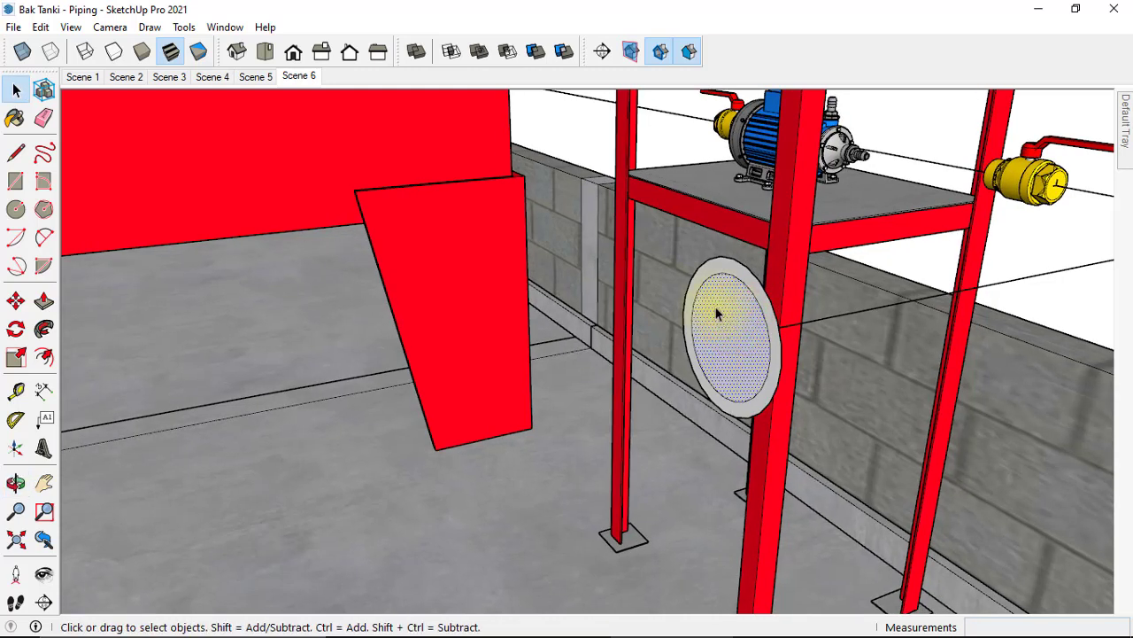
Delete the circle's inner face, leaving a thin ring profile at the start of the path by the pump stand
key(Delete)
scroll(722, 318, down, 5)
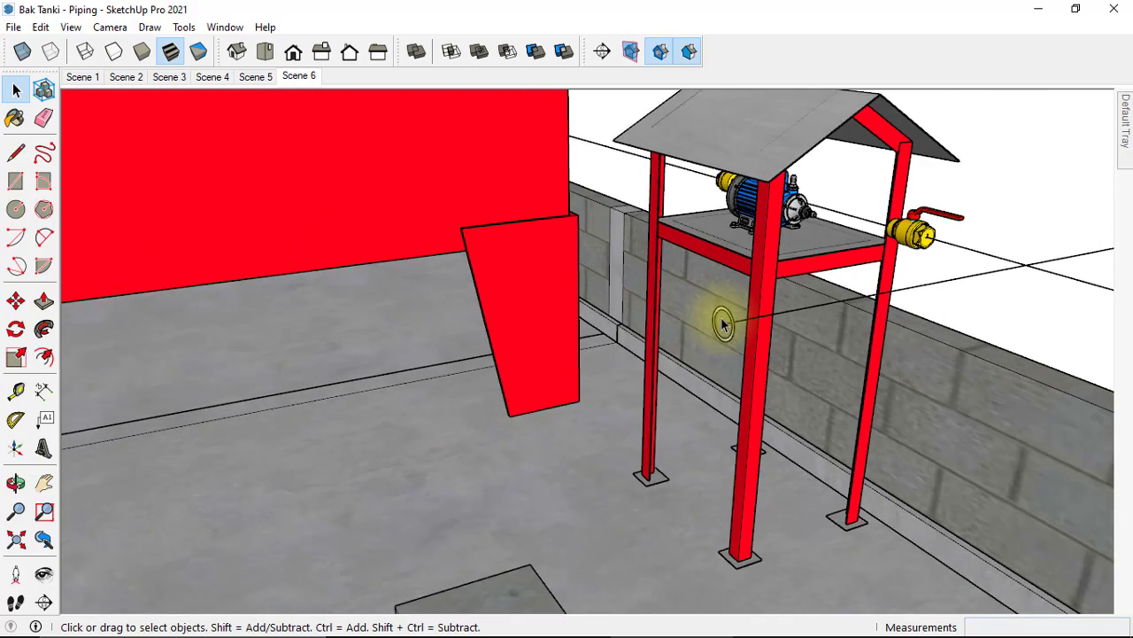
mouse_move(782, 314)
middle_down()
mouse_move(595, 329)
mouse_move(555, 371)
mouse_move(458, 364)
middle_up()
scroll(752, 320, down, 3)
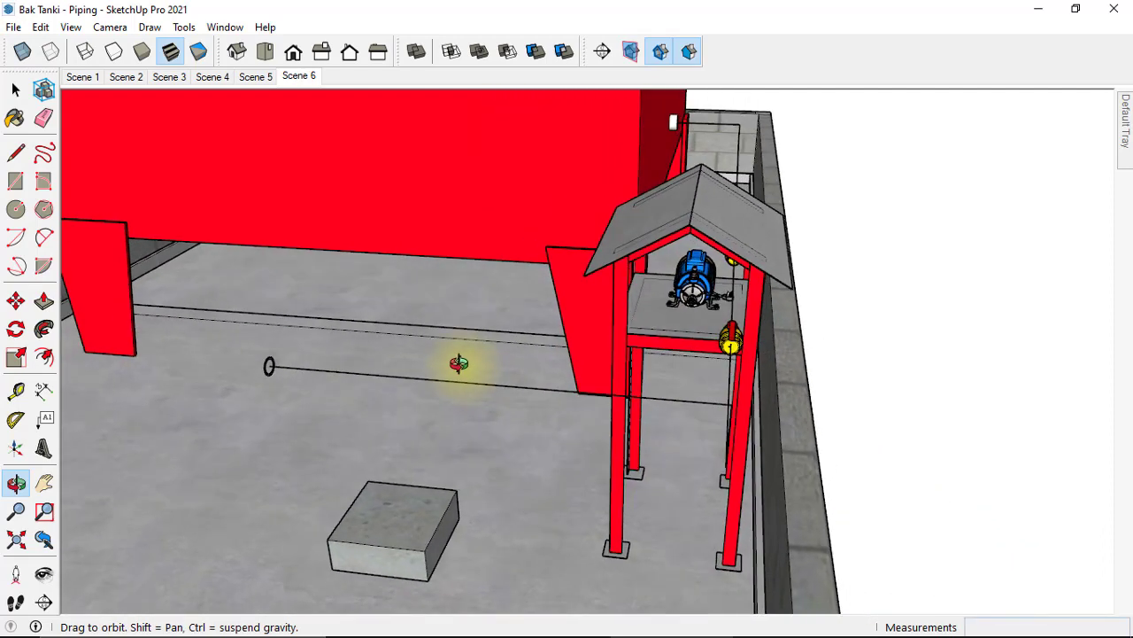
middle_drag(598, 343, 903, 301)
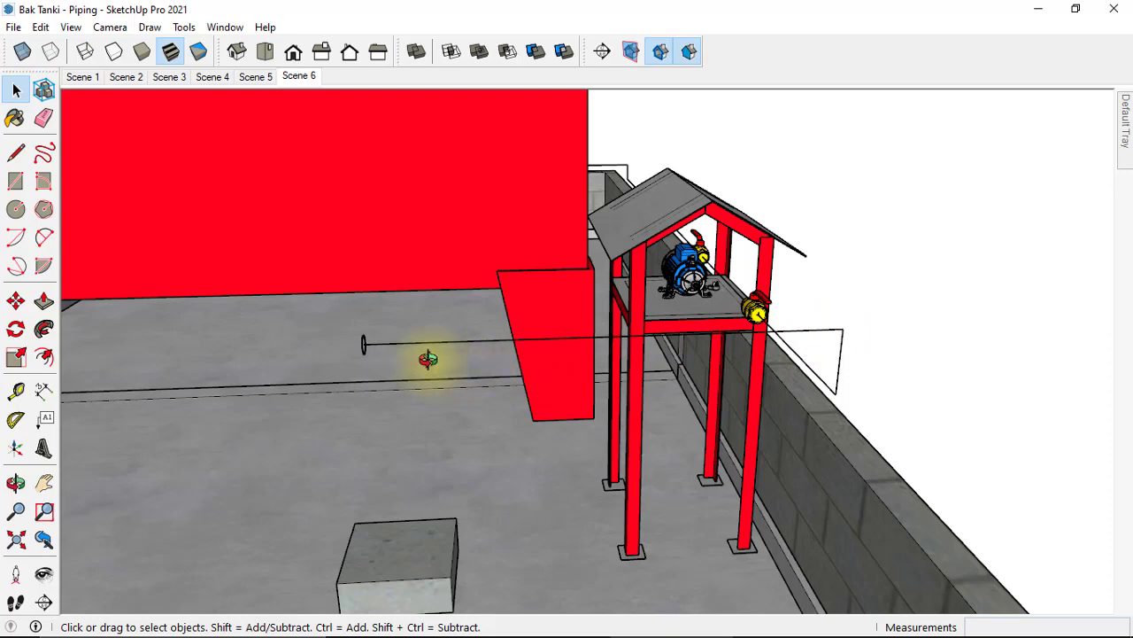
mouse_move(428, 358)
middle_down()
mouse_move(797, 286)
mouse_move(804, 296)
mouse_move(552, 319)
middle_up()
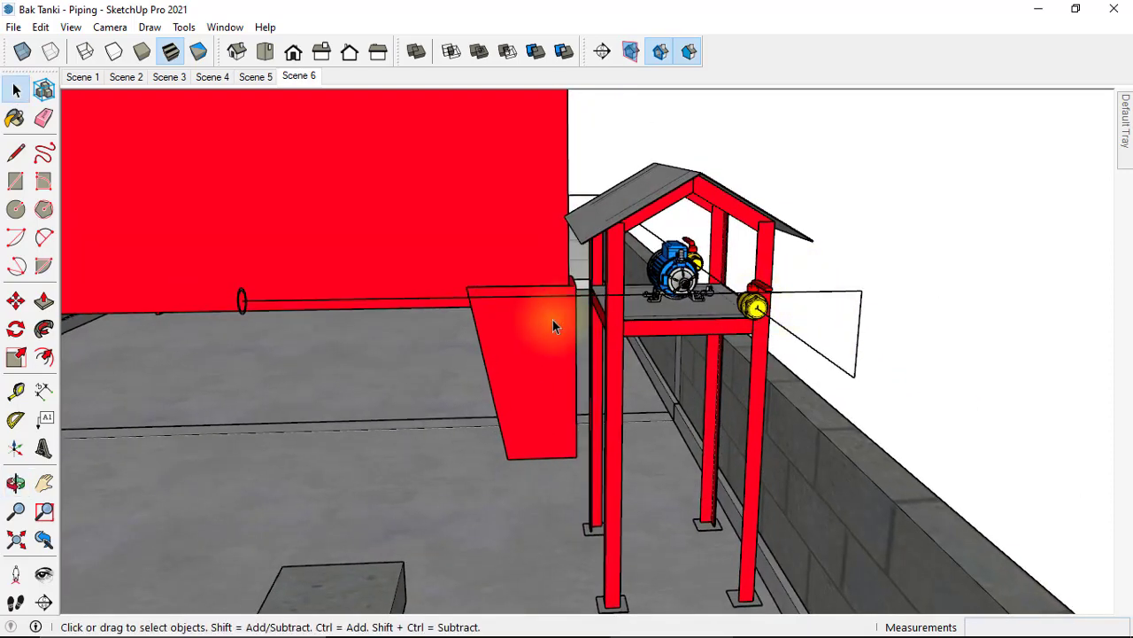
mouse_move(482, 317)
middle_down()
mouse_move(551, 298)
mouse_move(384, 354)
mouse_move(543, 343)
mouse_move(445, 378)
middle_up()
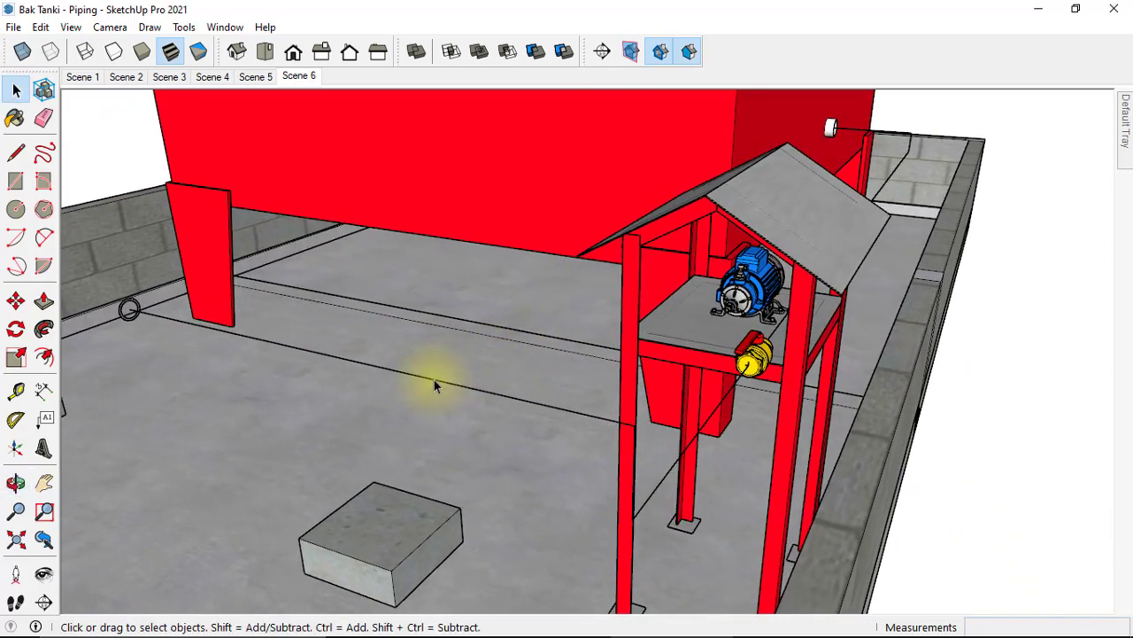
Select the path edges: the segment from the ring, the short vertical one, and the long run to the tank leg
triple_click(432, 384)
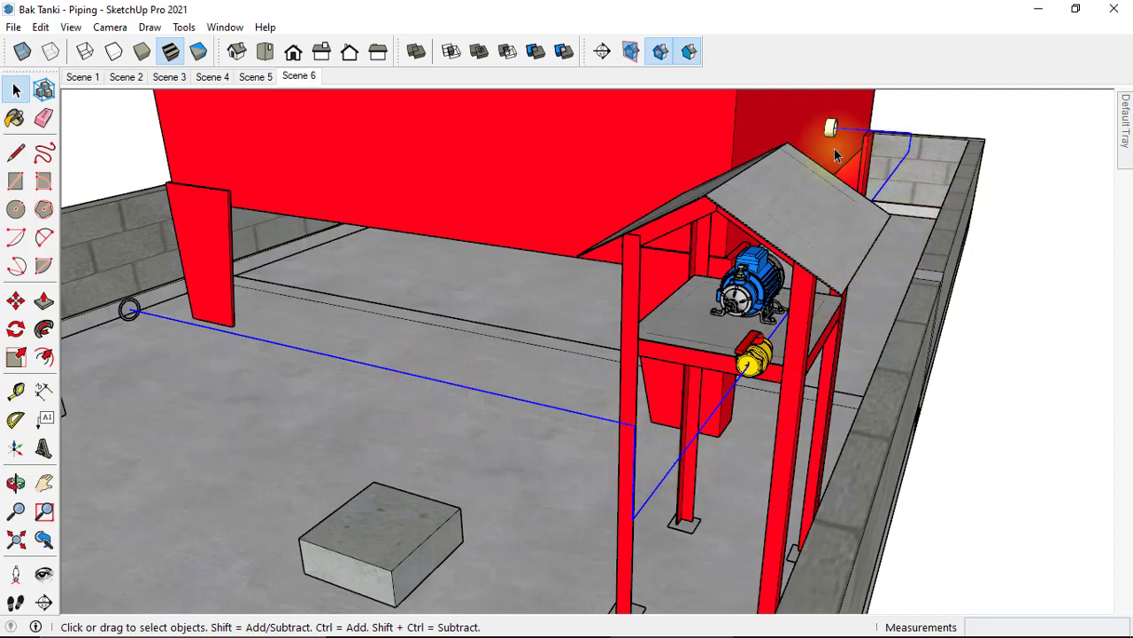
mouse_move(286, 365)
middle_down()
mouse_move(253, 354)
mouse_move(505, 354)
middle_up()
mouse_move(741, 367)
middle_down()
mouse_move(610, 369)
mouse_move(688, 354)
mouse_move(575, 366)
middle_up()
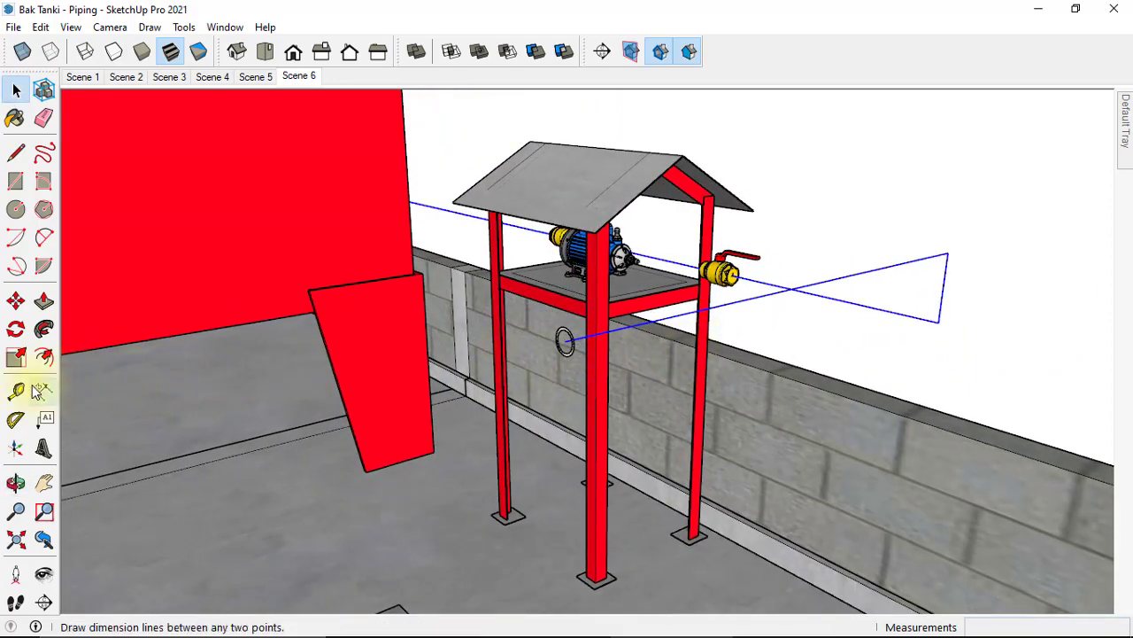
mouse_move(684, 314)
middle_down()
mouse_move(451, 337)
mouse_move(1004, 296)
mouse_move(961, 317)
mouse_move(737, 336)
mouse_move(735, 347)
mouse_move(645, 342)
mouse_move(432, 389)
middle_up()
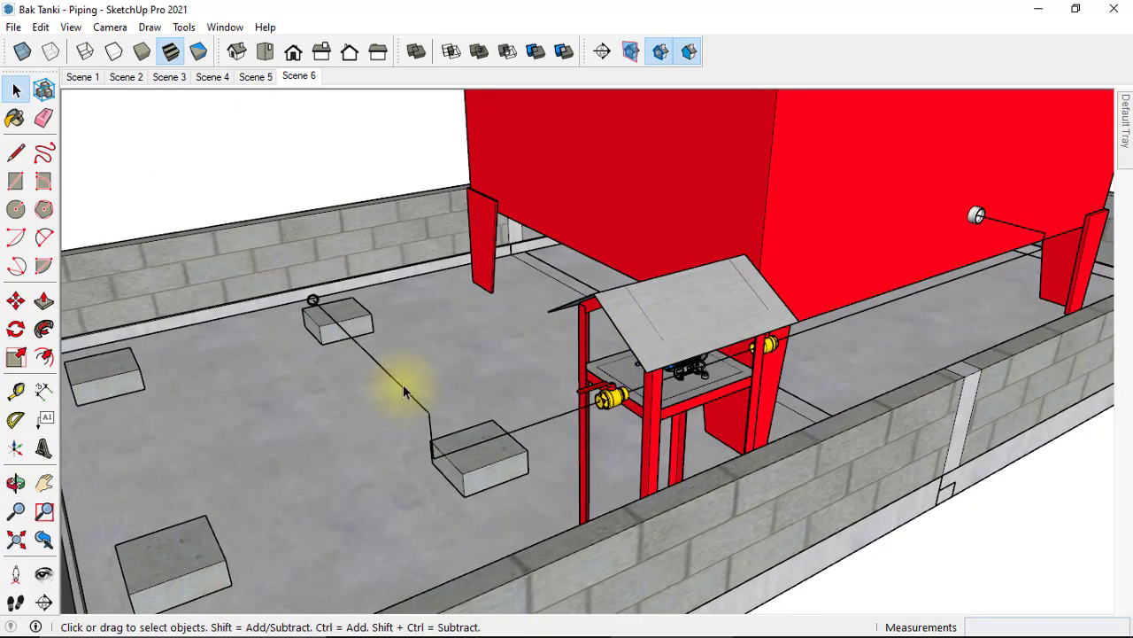
click(400, 387)
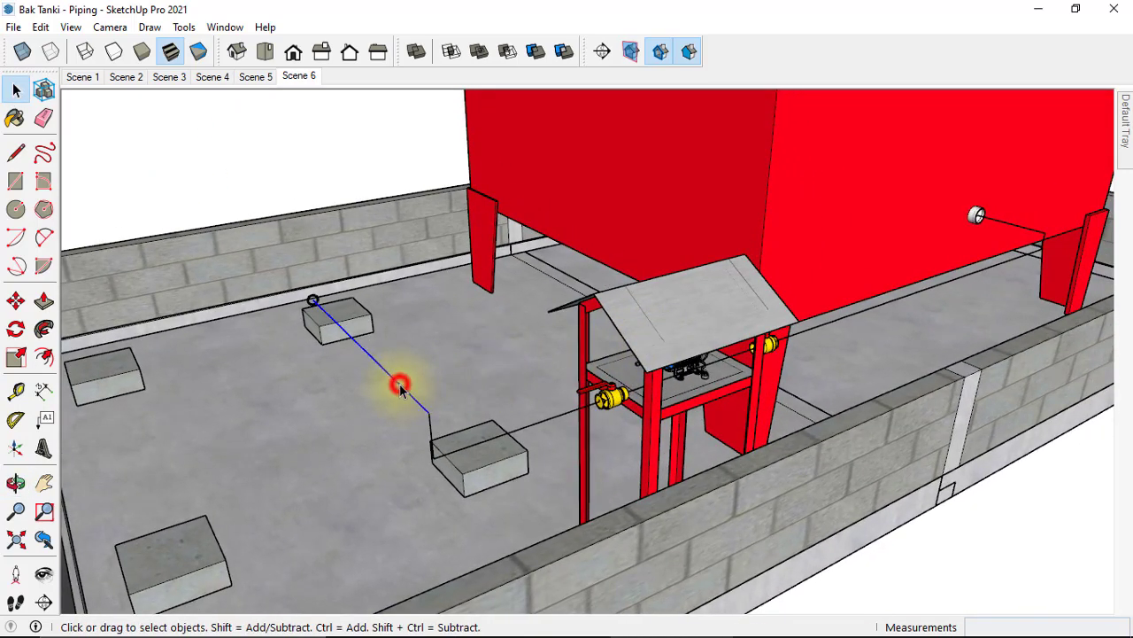
ctrl+click(432, 429)
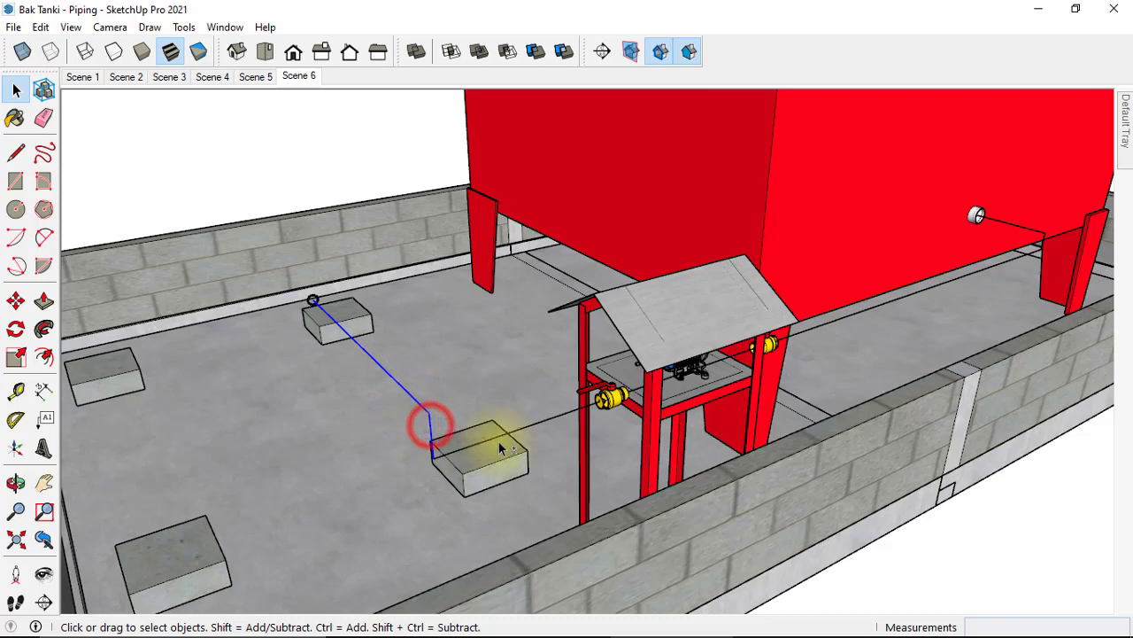
ctrl+click(510, 434)
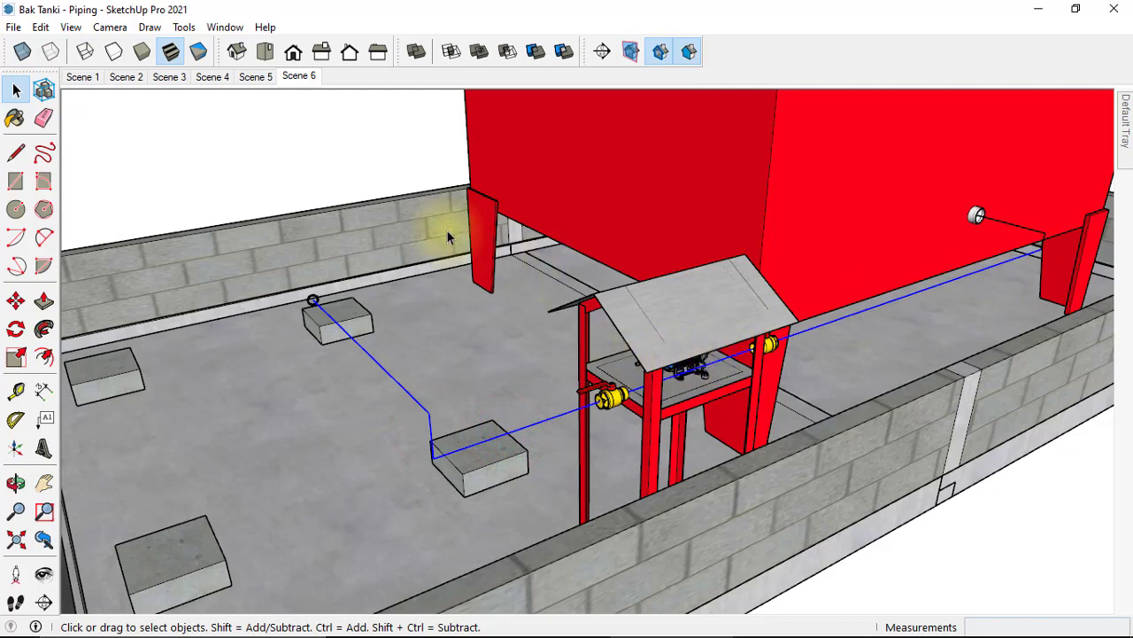
Clear the partial path selection and look down on the pump stand and pipe-end ring
click(354, 173)
middle_drag(354, 173, 376, 104)
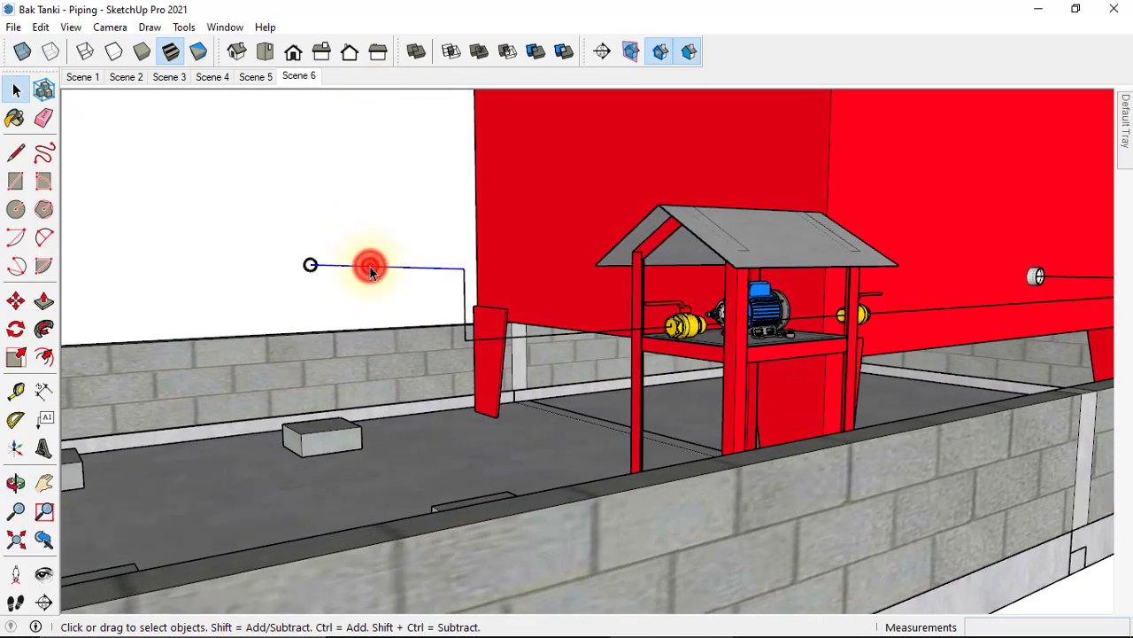
middle_drag(536, 274, 666, 343)
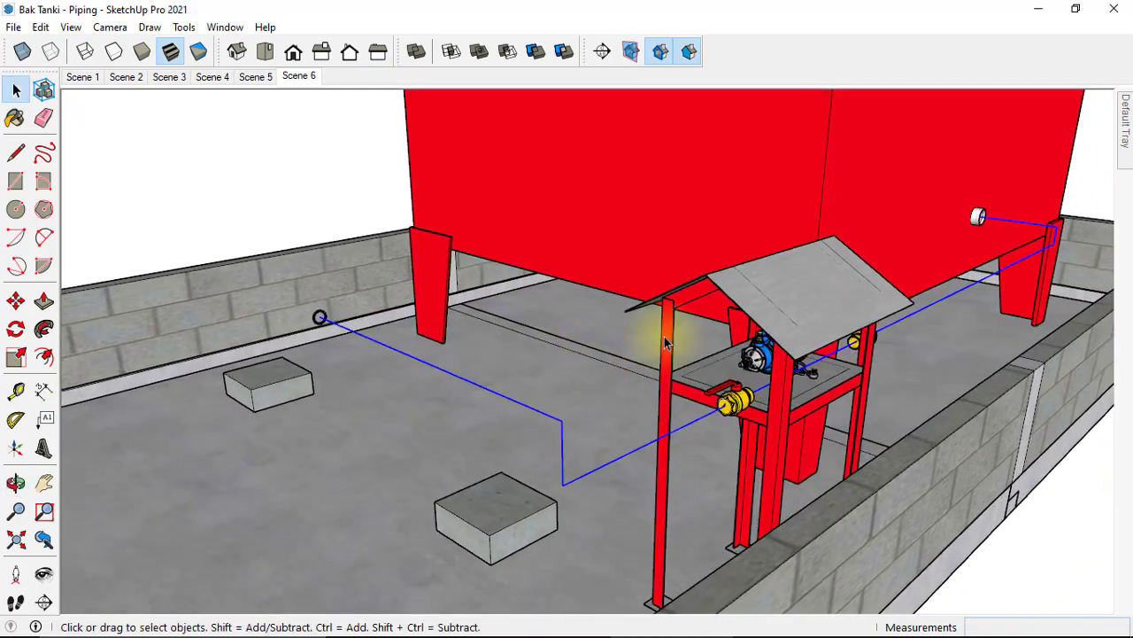
scroll(322, 326, up, 1)
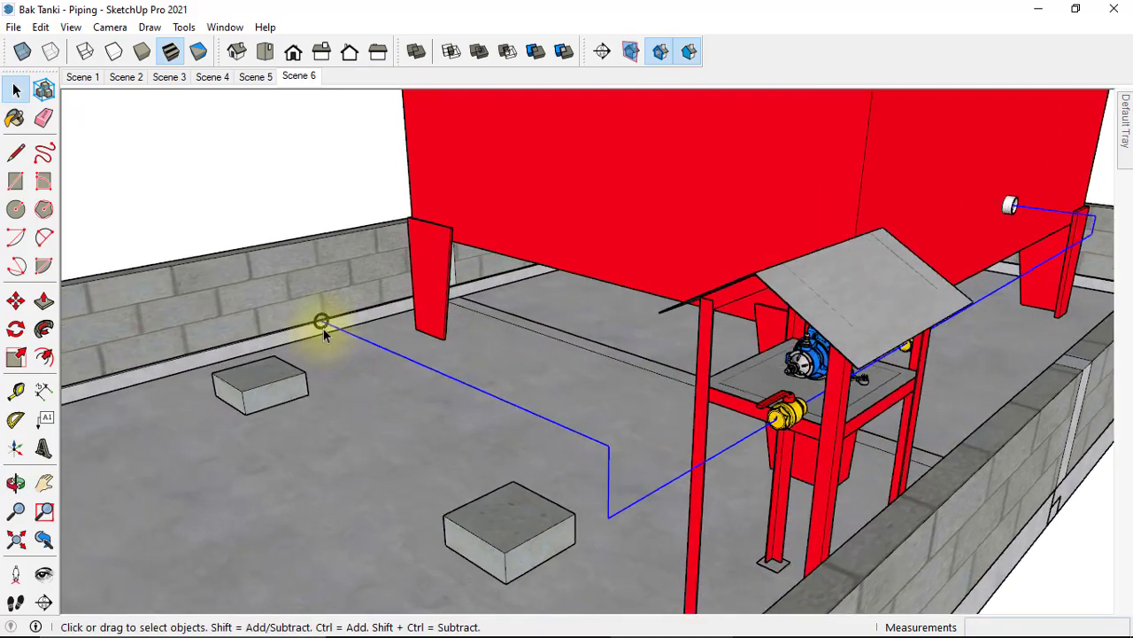
scroll(324, 328, up, 2)
scroll(332, 324, down, 1)
mouse_move(381, 326)
middle_down()
mouse_move(567, 364)
mouse_move(605, 345)
middle_up()
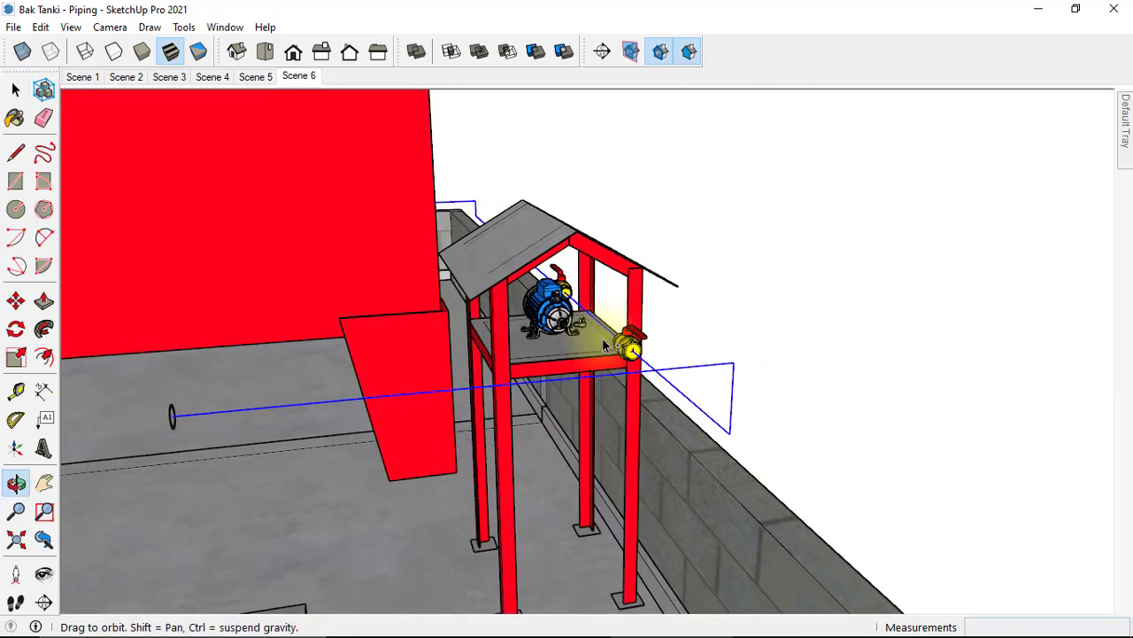
Sweep the ring along the path with Follow Me to form a white pipe
click(44, 329)
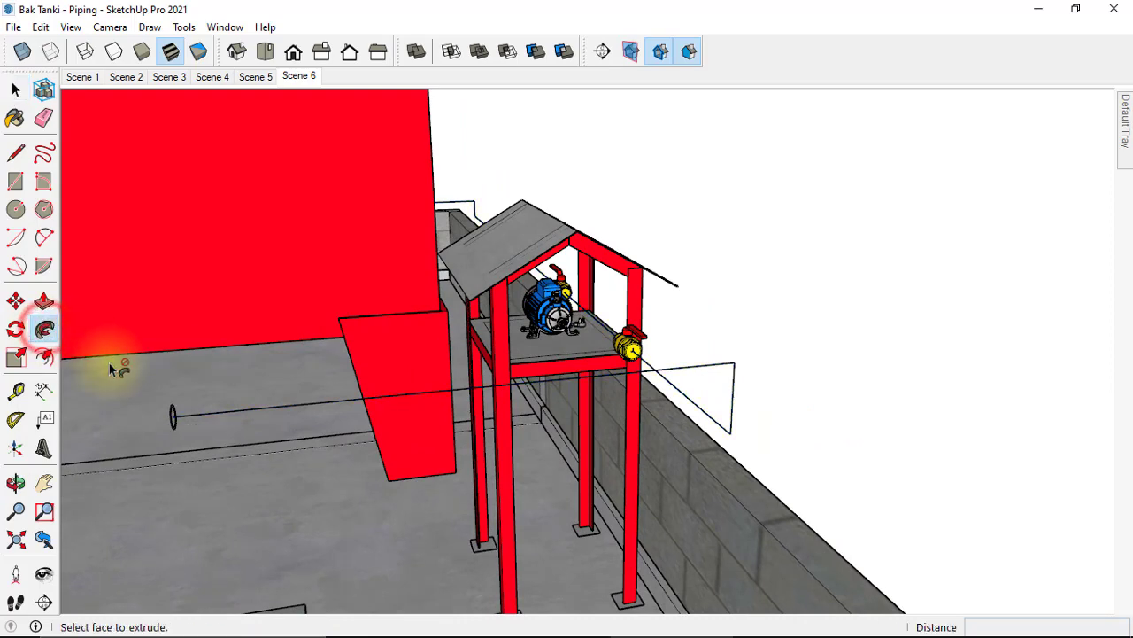
mouse_move(163, 409)
middle_down()
mouse_move(233, 381)
mouse_move(334, 391)
mouse_move(417, 354)
mouse_move(599, 315)
middle_up()
scroll(599, 314, up, 1)
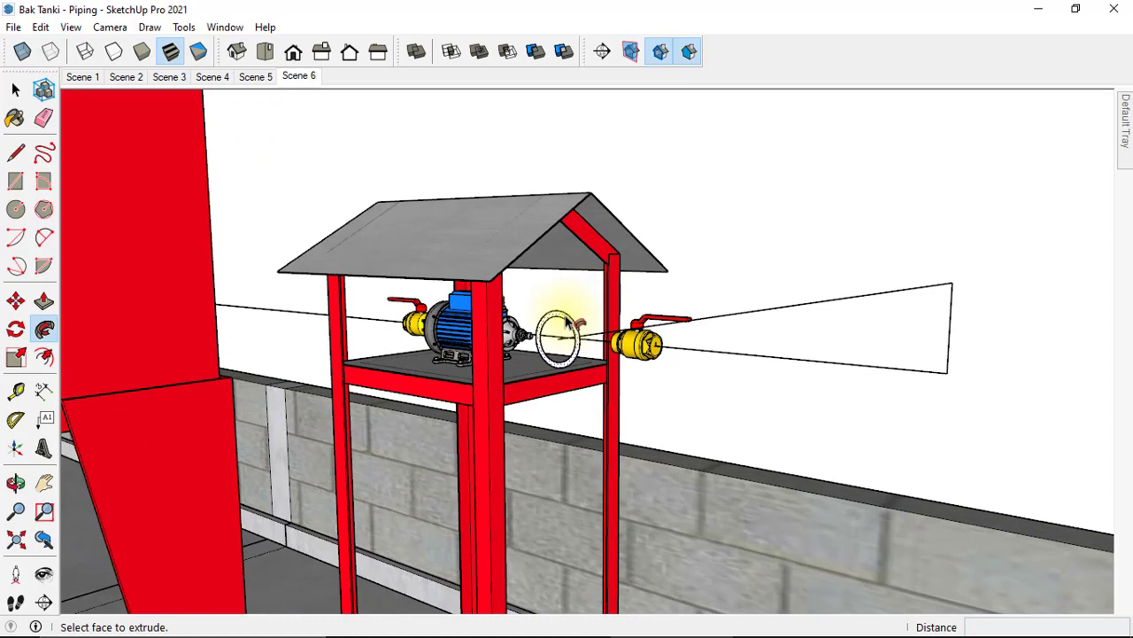
click(566, 323)
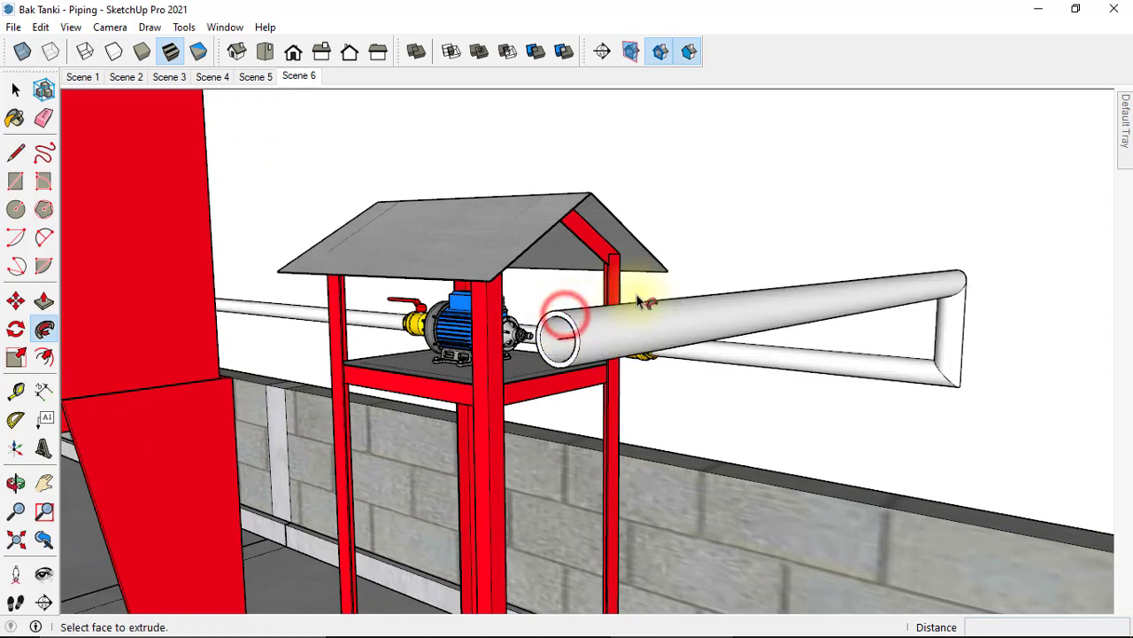
mouse_move(566, 318)
middle_down()
mouse_move(562, 301)
mouse_move(427, 342)
middle_up()
drag(316, 373, 304, 385)
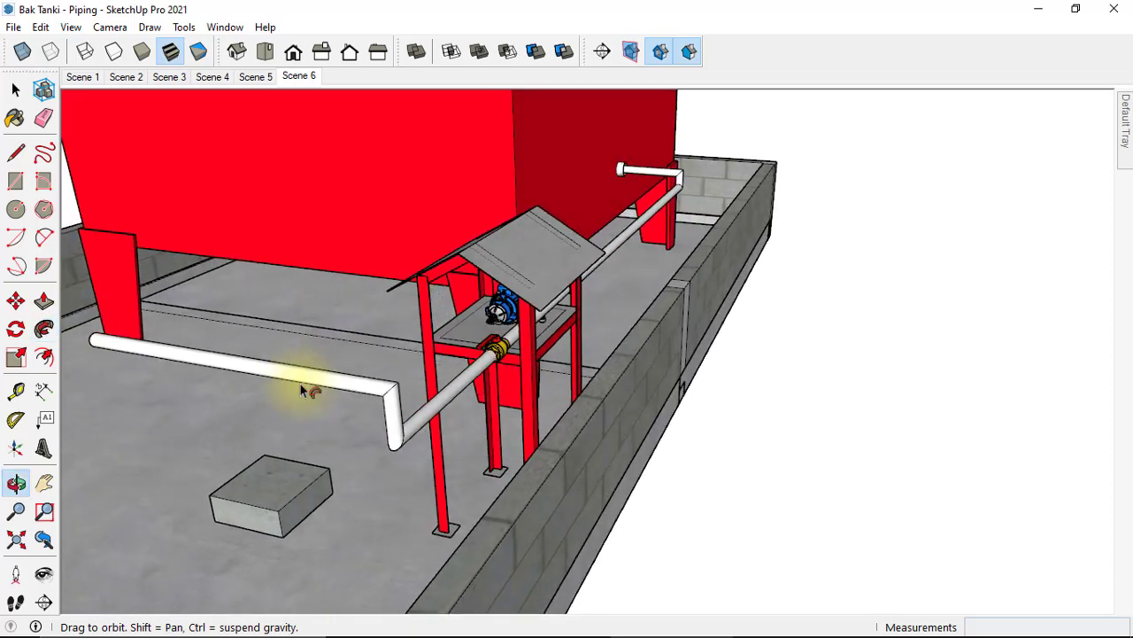
Inspect the pipe elbow, then undo the Follow Me extrusion
key(p)
scroll(395, 400, up, 2)
scroll(398, 381, up, 1)
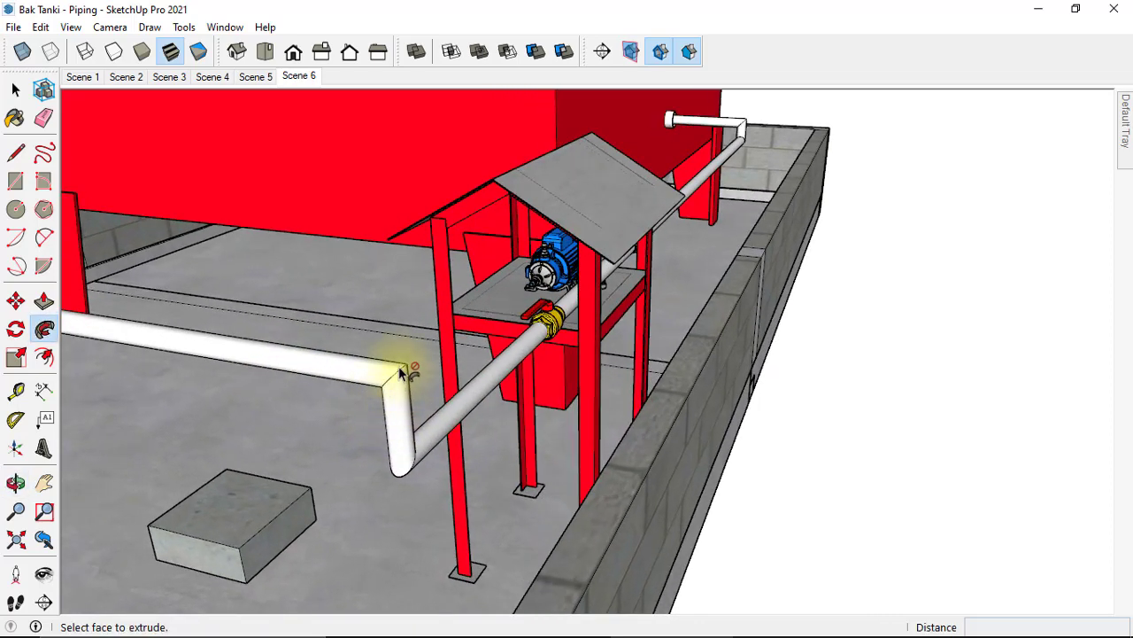
key(o)
mouse_move(407, 387)
mouse_down()
mouse_move(379, 374)
mouse_move(306, 387)
mouse_move(301, 376)
mouse_move(337, 359)
mouse_up()
key(p)
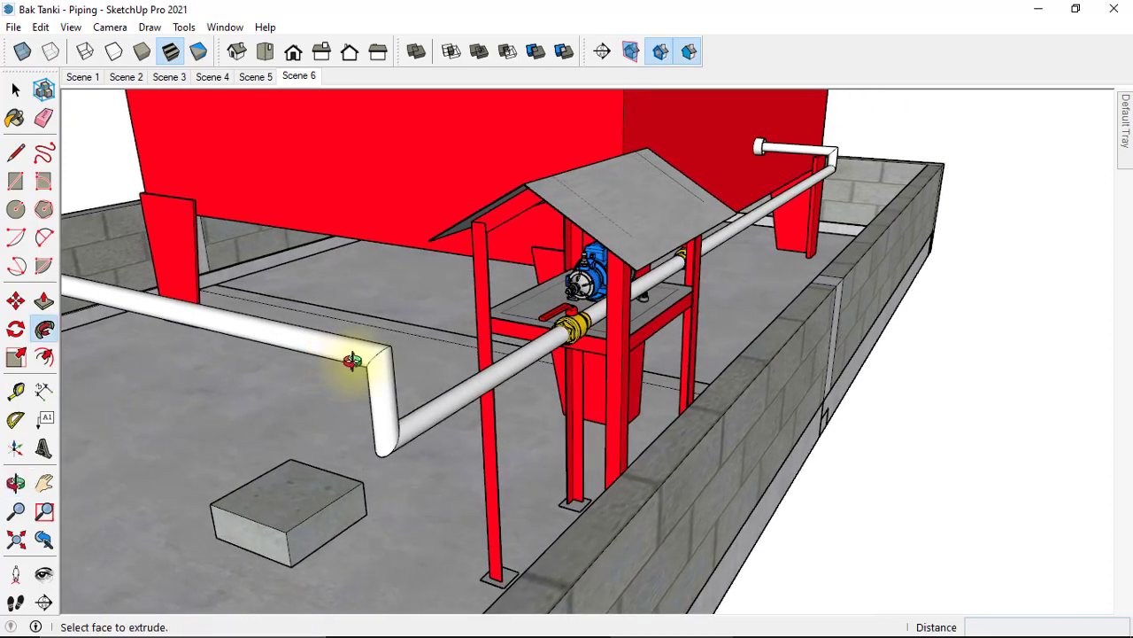
mouse_move(354, 361)
middle_down()
mouse_move(492, 375)
mouse_move(475, 362)
mouse_move(678, 260)
middle_up()
key(ctrl+z)
Place a vertical Tape Measure guide 50 from the path's upper corner beside the pump shelter
mouse_move(784, 222)
middle_down()
mouse_move(726, 274)
mouse_move(715, 269)
mouse_move(758, 256)
mouse_move(779, 215)
middle_up()
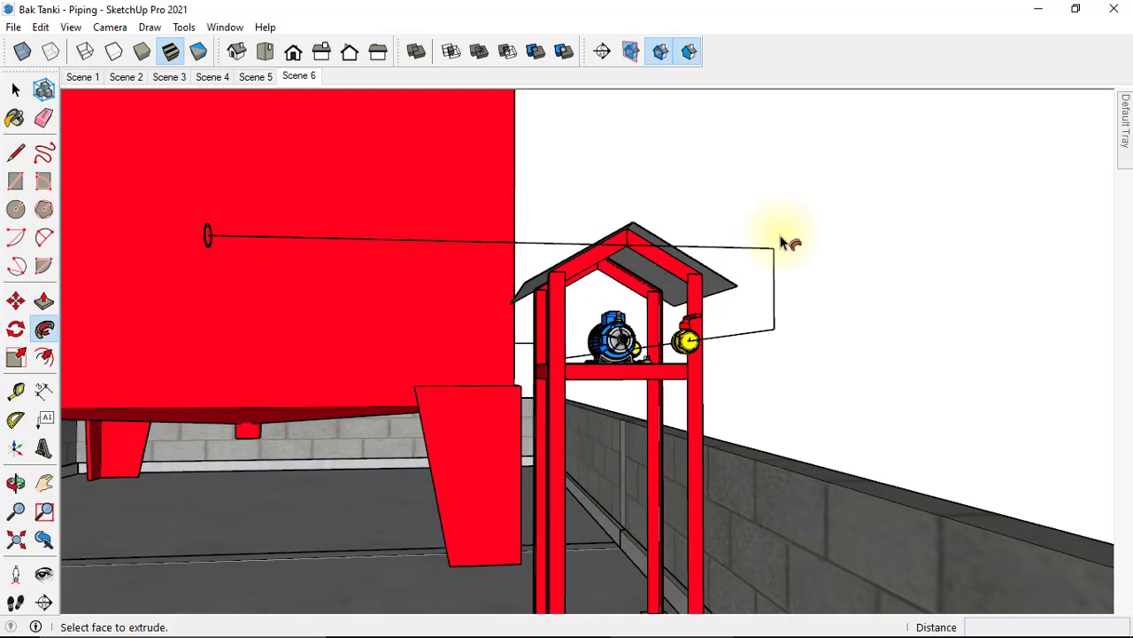
scroll(780, 248, up, 2)
scroll(772, 265, up, 1)
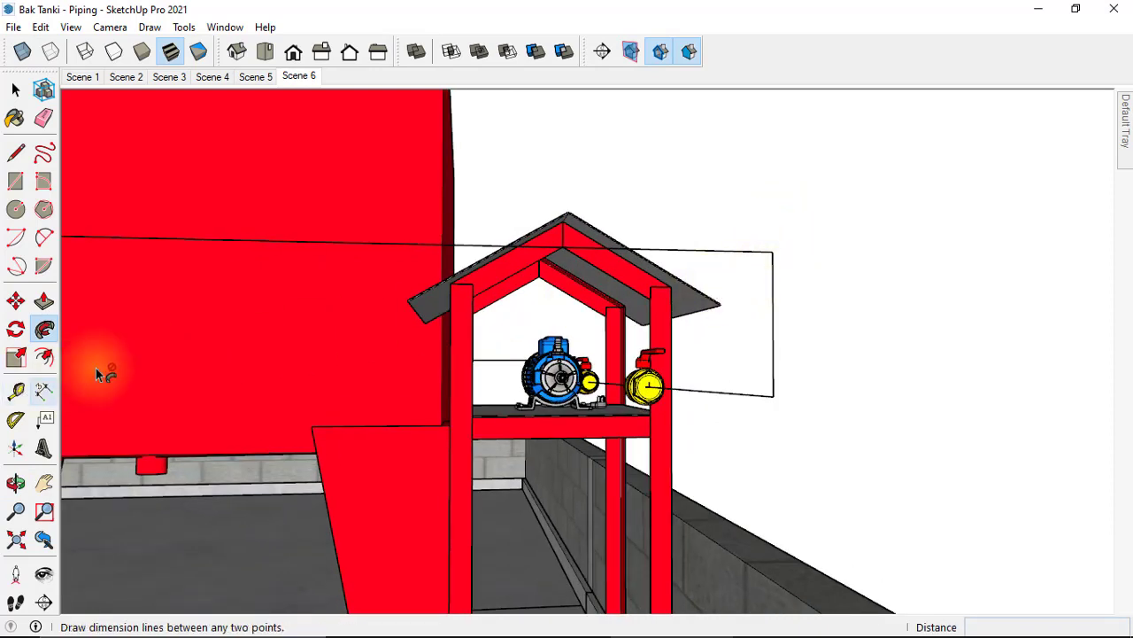
key(t)
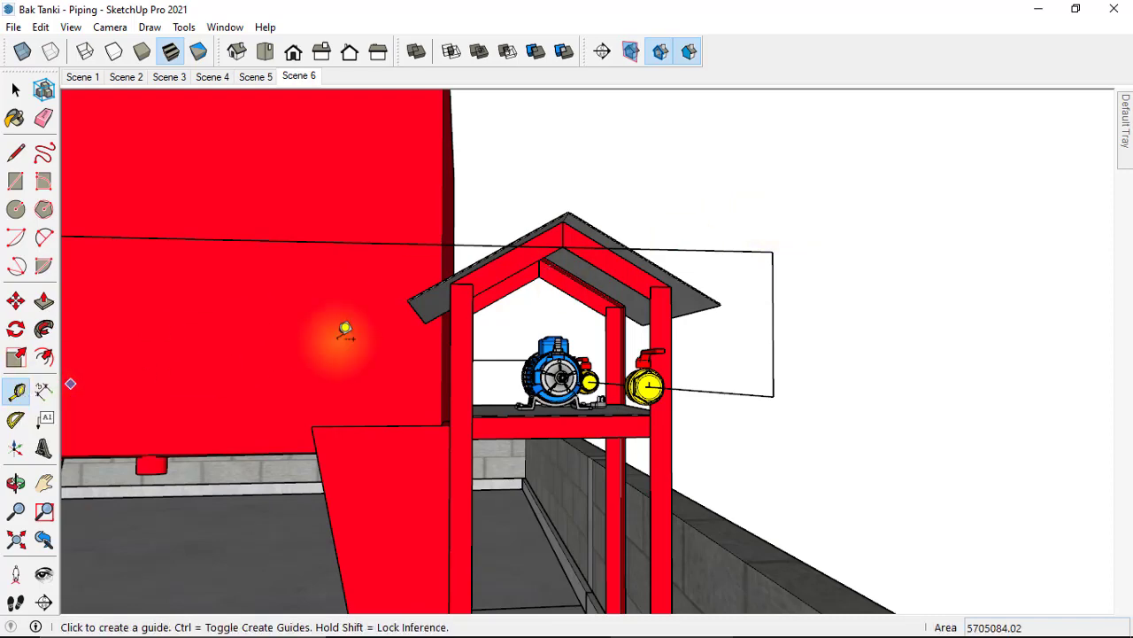
mouse_move(763, 272)
middle_down()
mouse_move(788, 284)
mouse_move(792, 268)
mouse_move(900, 252)
middle_up()
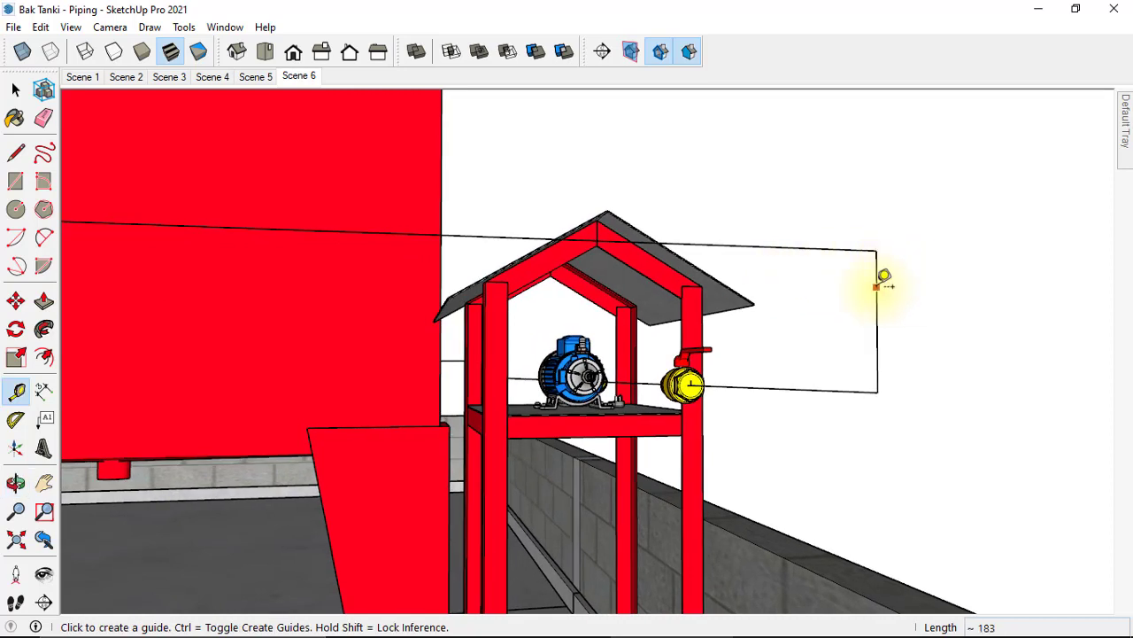
click(876, 287)
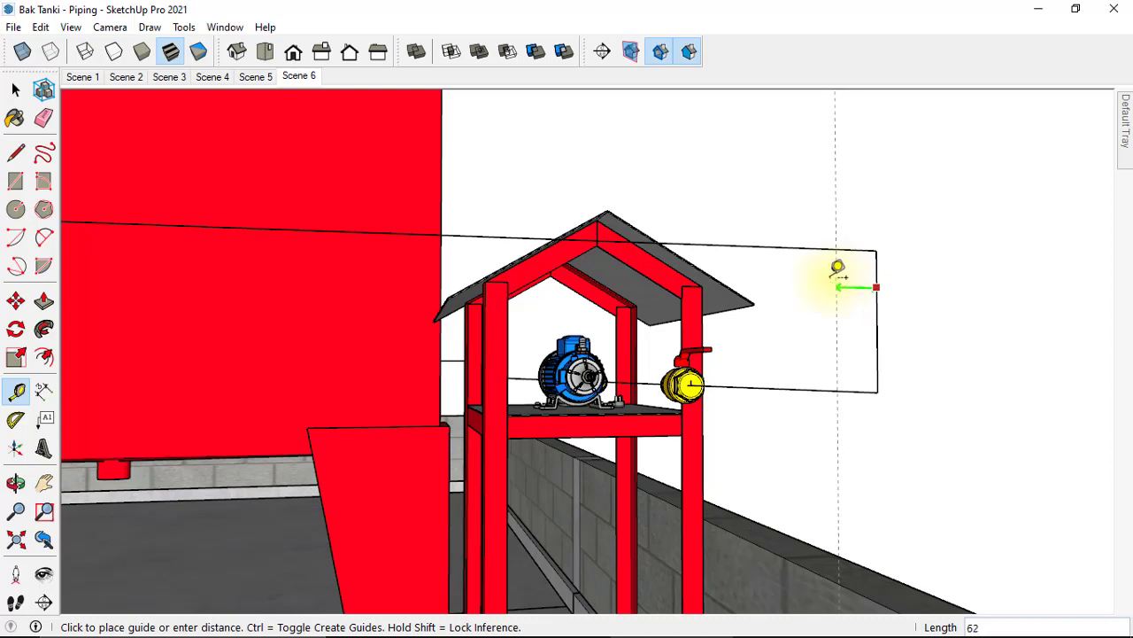
mouse_move(838, 270)
middle_down()
mouse_move(804, 283)
mouse_move(804, 306)
middle_up()
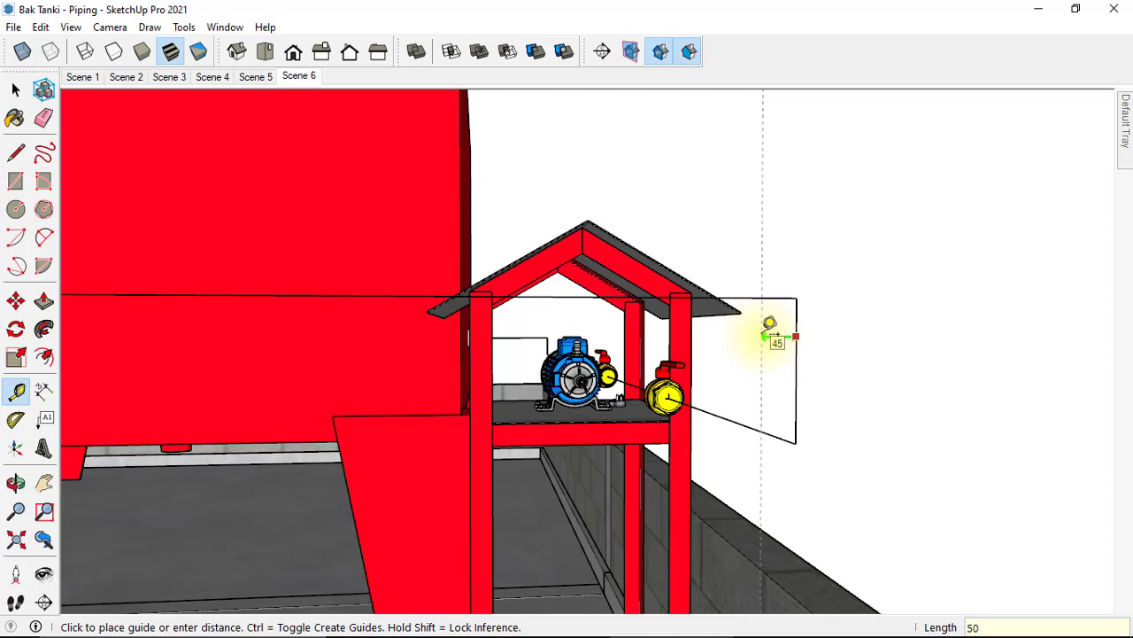
click(767, 327)
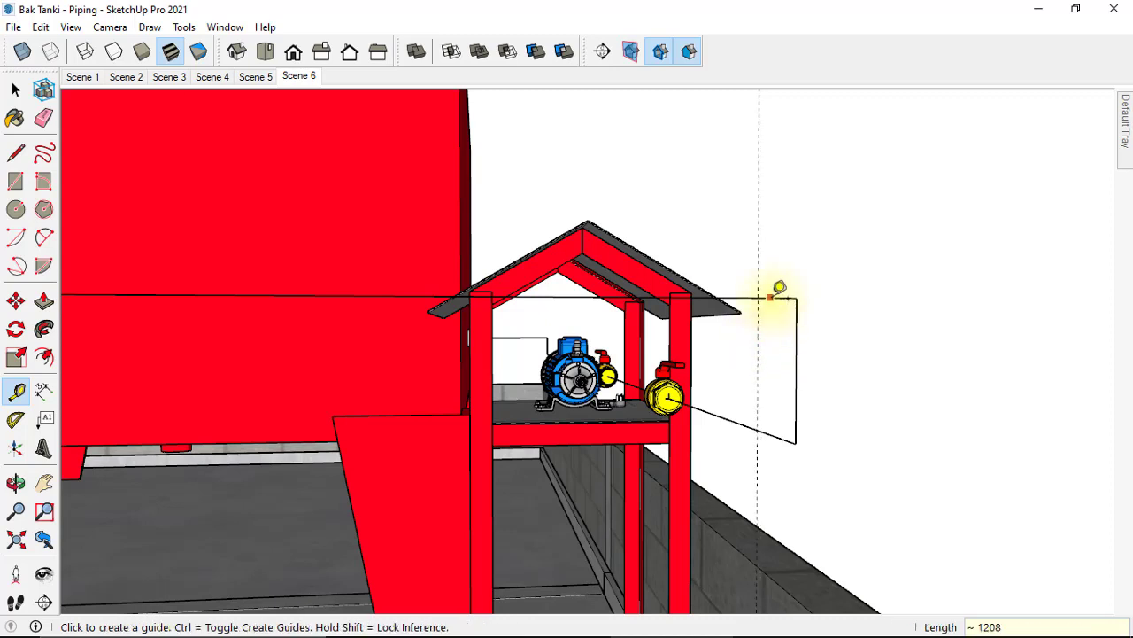
Add a horizontal guide offset from the panel corner near the same bend
click(773, 299)
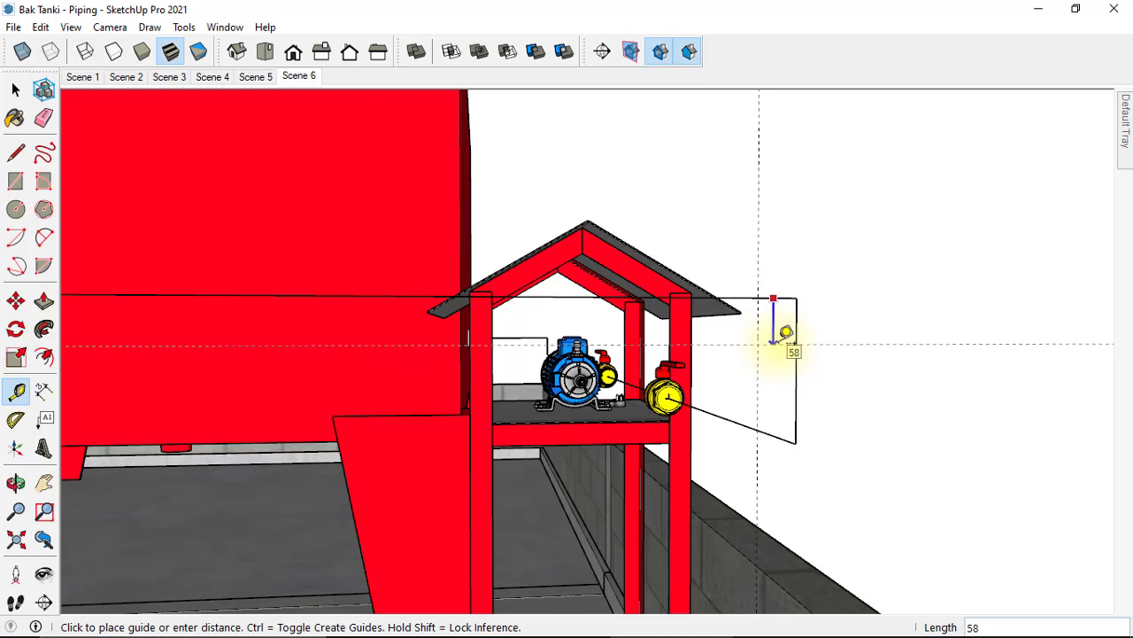
text(0)
mouse_move(786, 335)
middle_down()
mouse_move(752, 365)
mouse_move(815, 319)
middle_up()
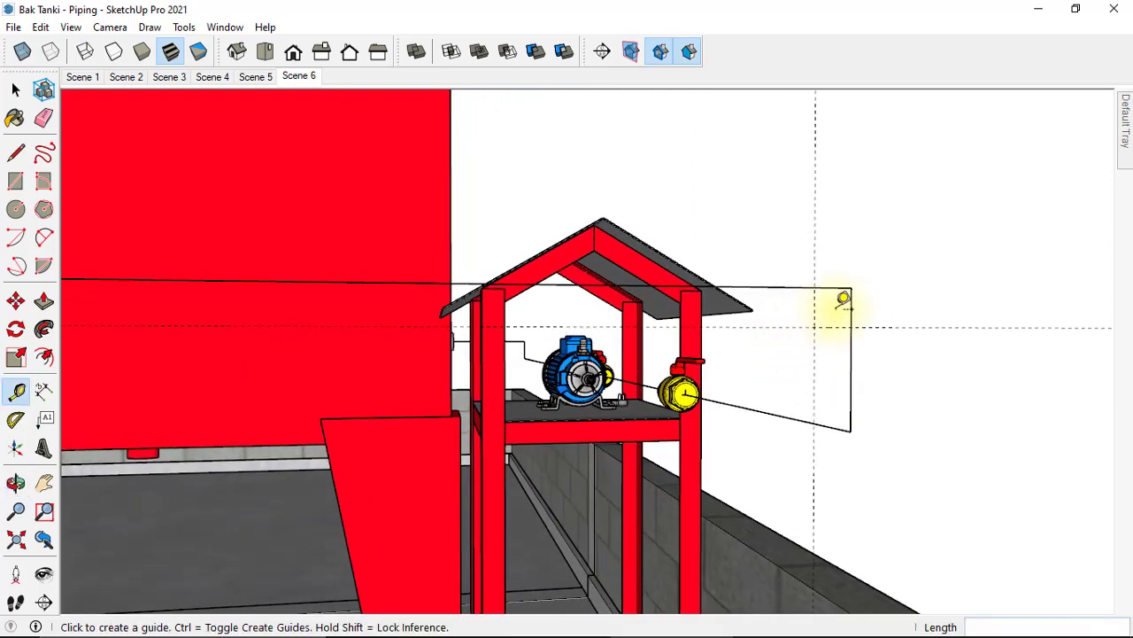
key(a)
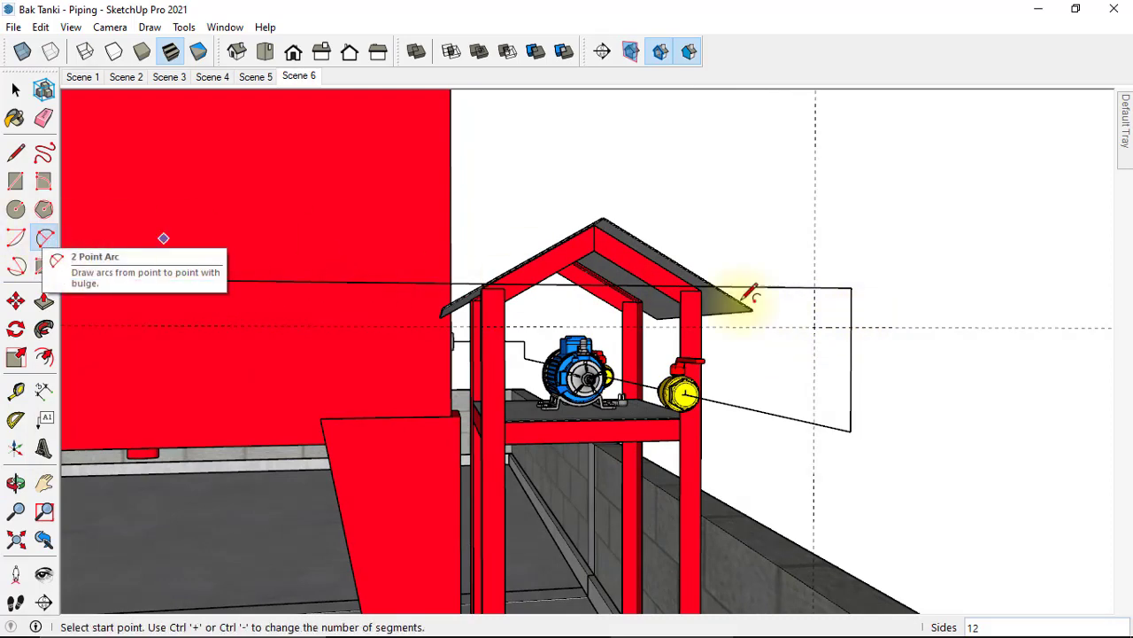
Draw a 2 Point Arc from the guide–edge intersection, tangent to the top edge, rounding the upper corner
scroll(860, 313, up, 3)
scroll(864, 314, down, 2)
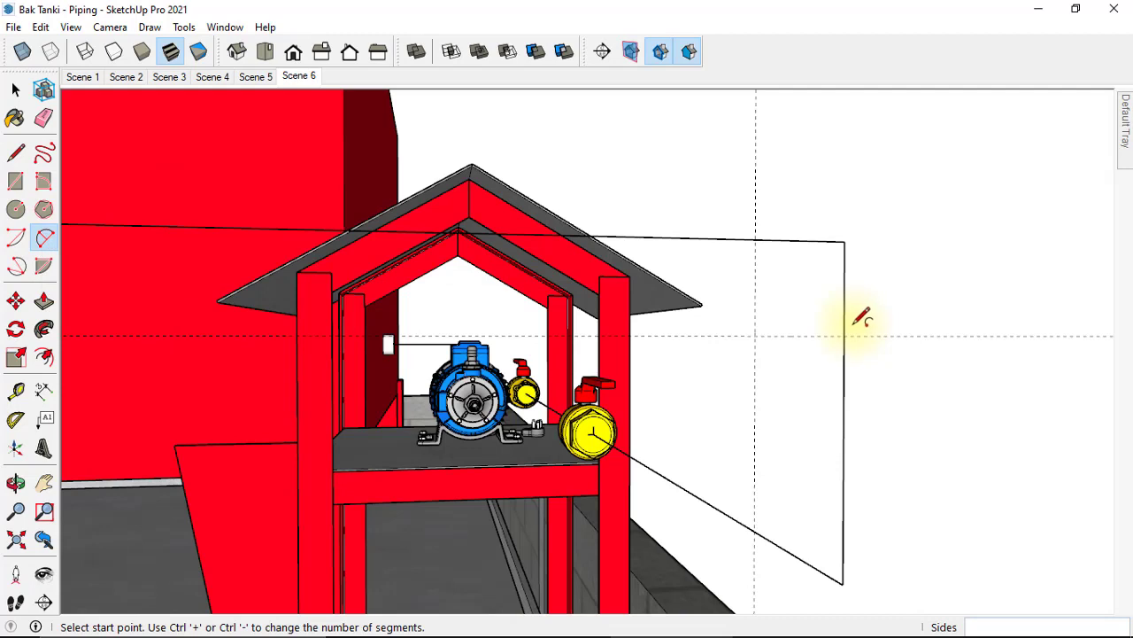
click(844, 335)
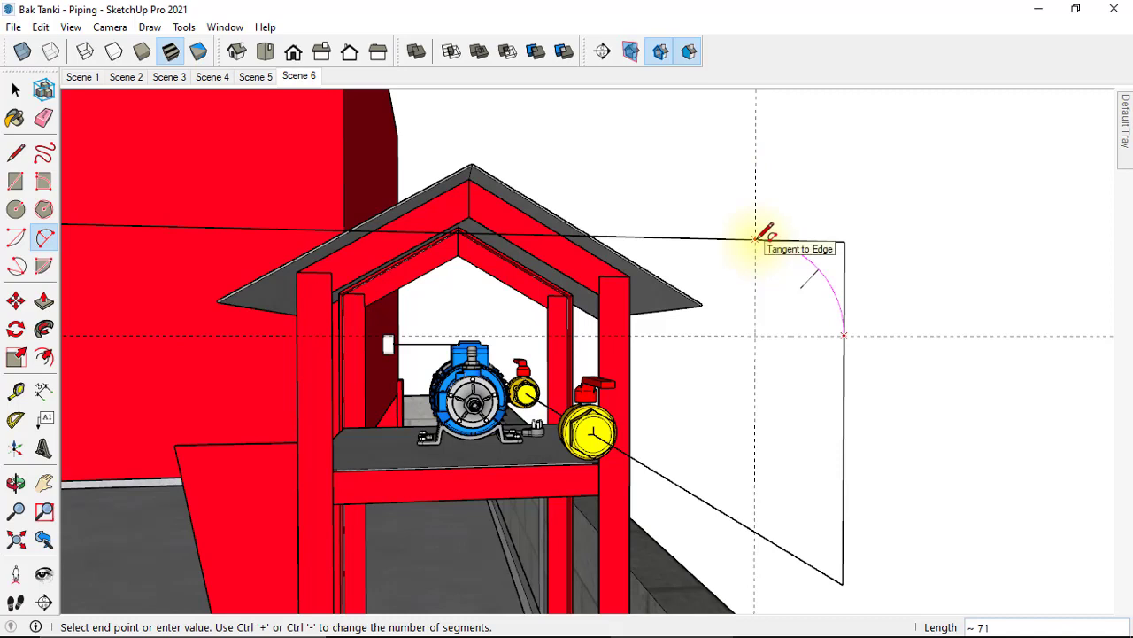
click(754, 237)
mouse_move(813, 274)
middle_down()
mouse_move(749, 300)
mouse_move(792, 324)
middle_up()
key(e)
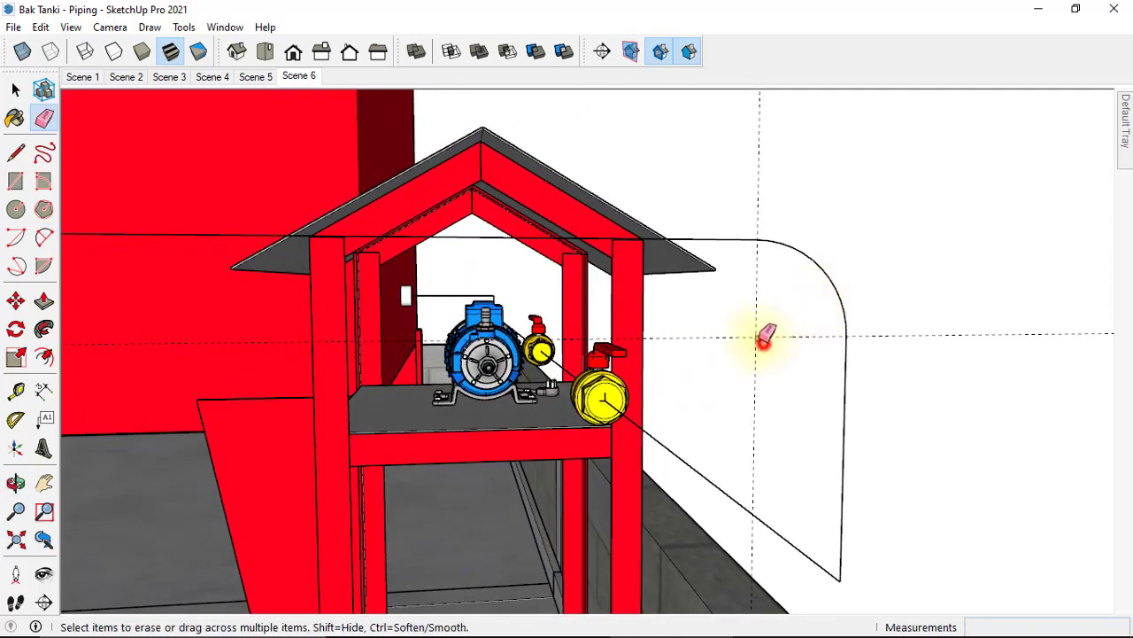
scroll(762, 337, down, 5)
middle_drag(827, 329, 359, 430)
Place Tape Measure guides 50 from the path's lower corner near the floor
scroll(430, 436, up, 2)
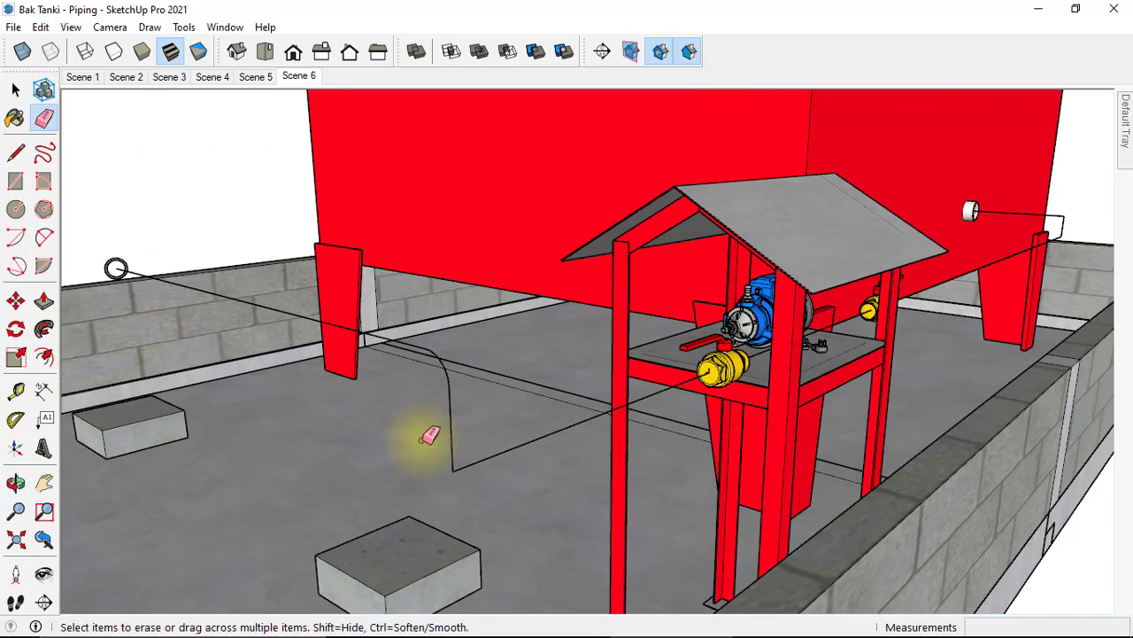
scroll(463, 438, up, 1)
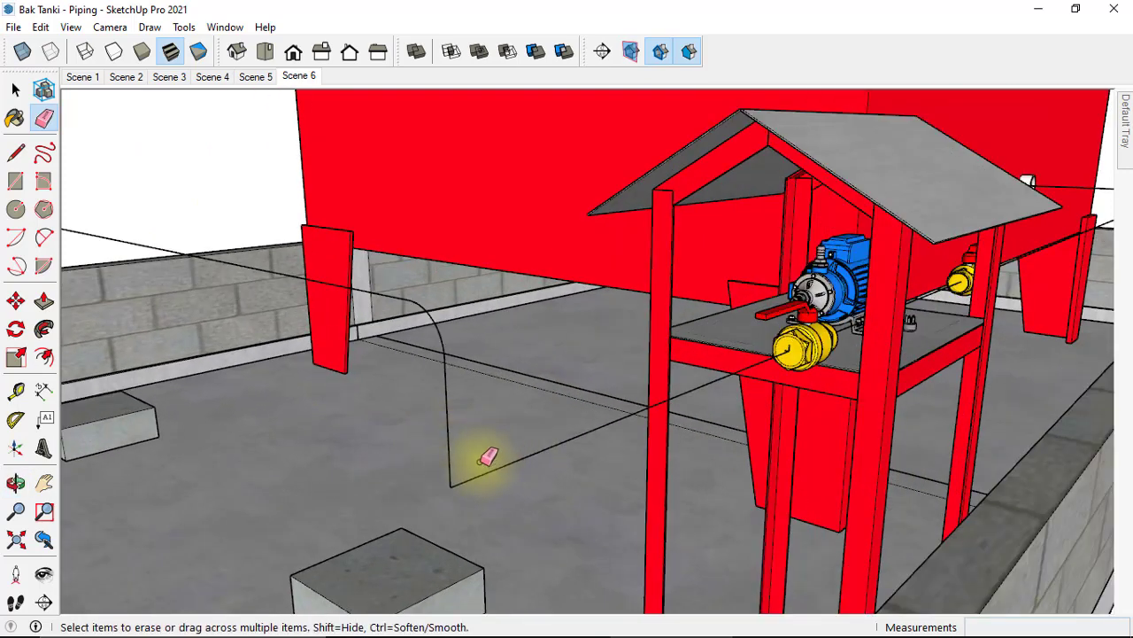
scroll(463, 455, up, 3)
scroll(463, 450, down, 2)
key(t)
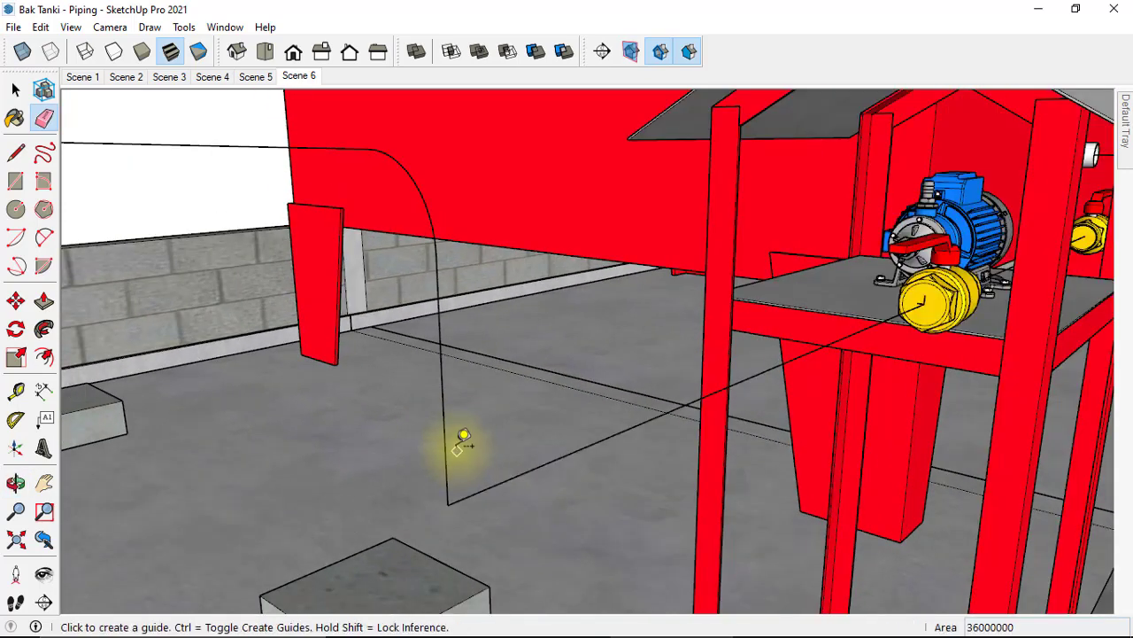
click(465, 432)
click(445, 451)
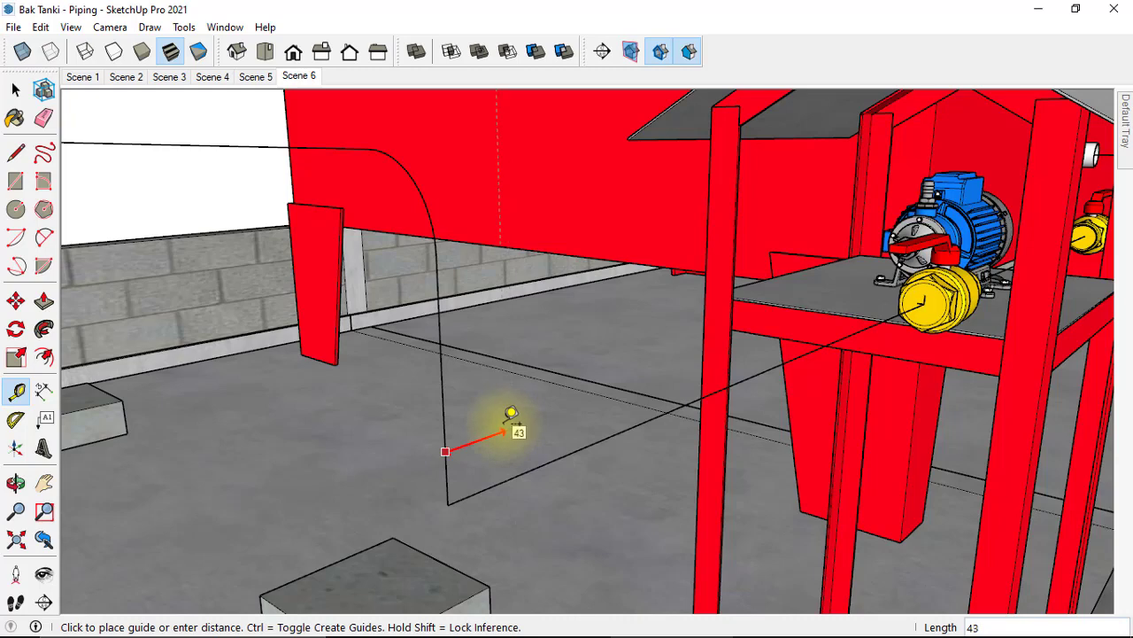
click(509, 431)
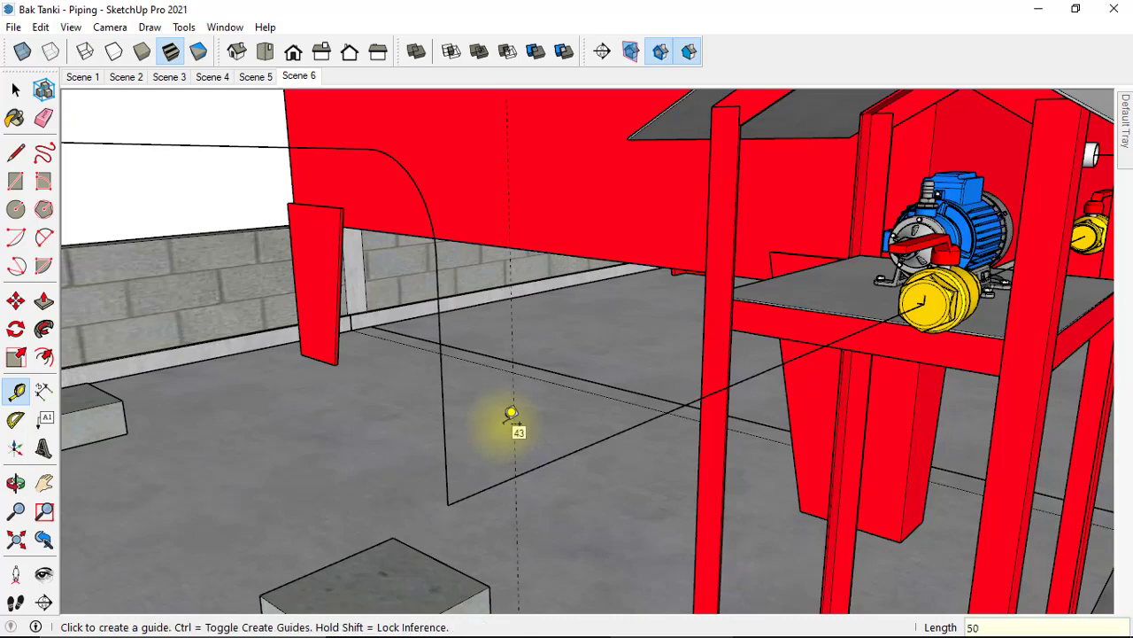
mouse_move(481, 405)
middle_down()
mouse_move(472, 418)
mouse_move(484, 450)
middle_up()
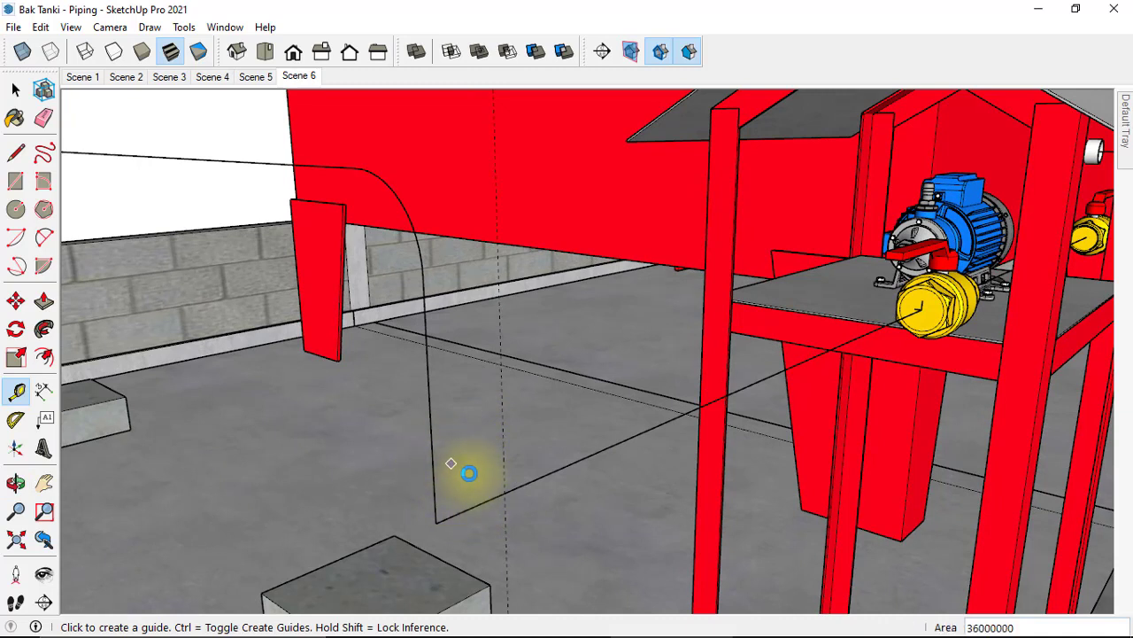
click(435, 522)
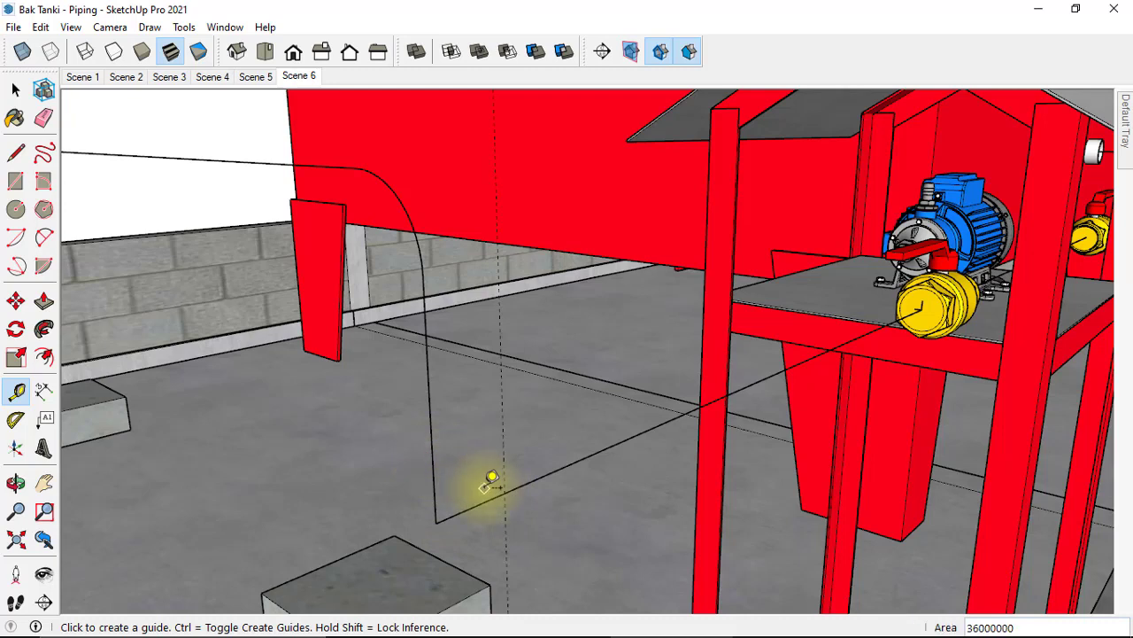
Draw a 2 Point Arc between the guide points, tangent to both edges of the lower corner
key(a)
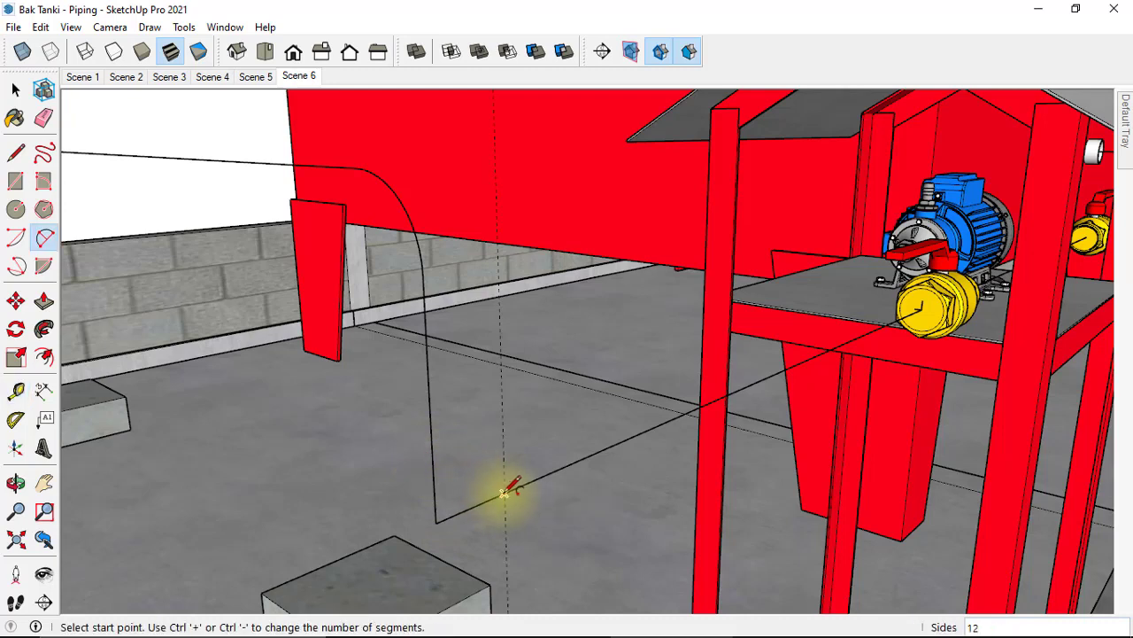
click(504, 492)
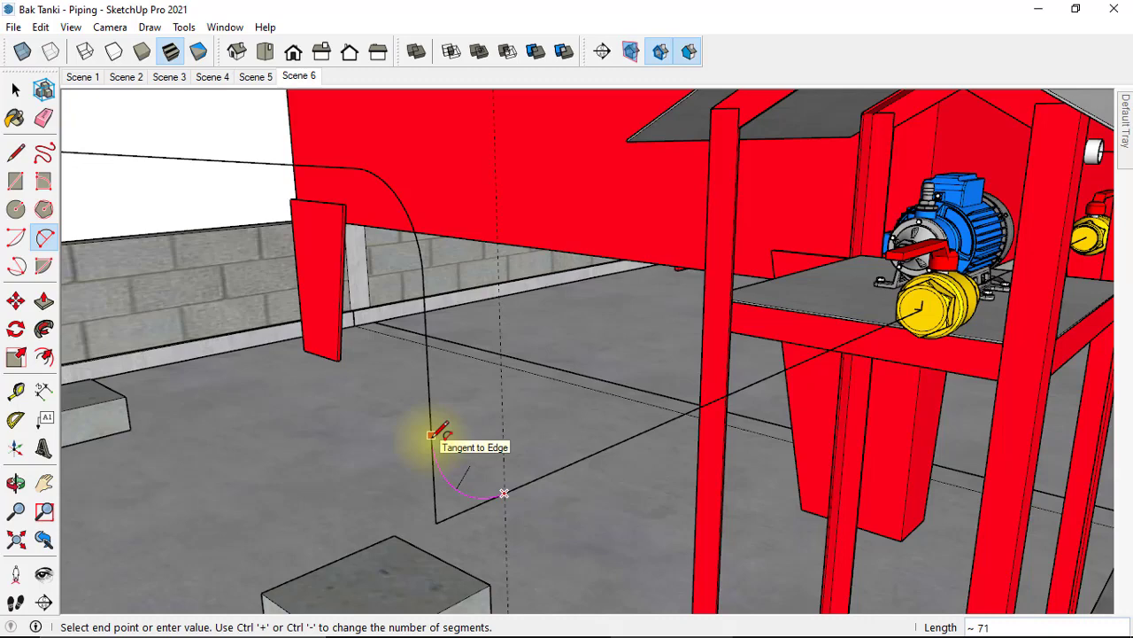
click(431, 434)
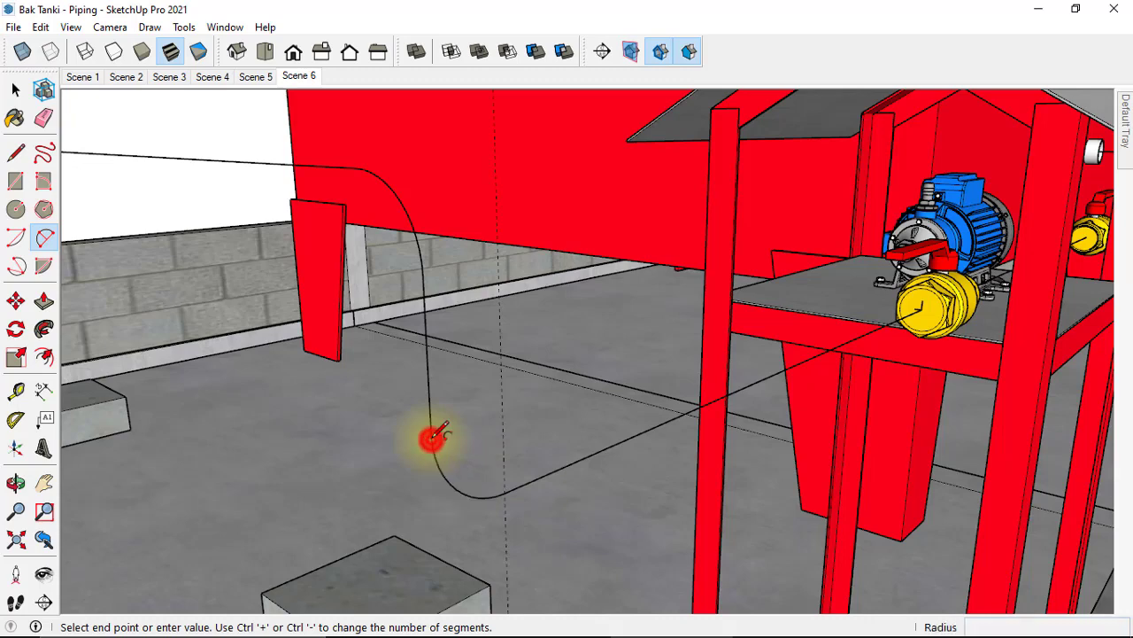
mouse_move(483, 447)
middle_down()
mouse_move(501, 470)
mouse_move(549, 433)
mouse_move(531, 431)
middle_up()
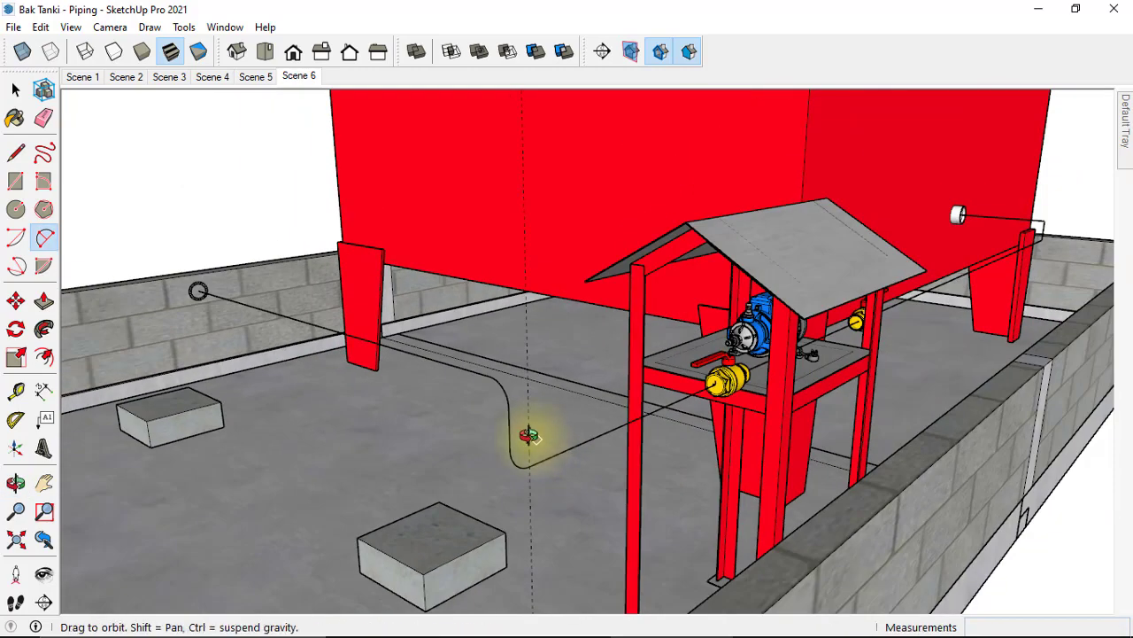
Place a guide 50 from the path corner beside the far tank's outlet
key(e)
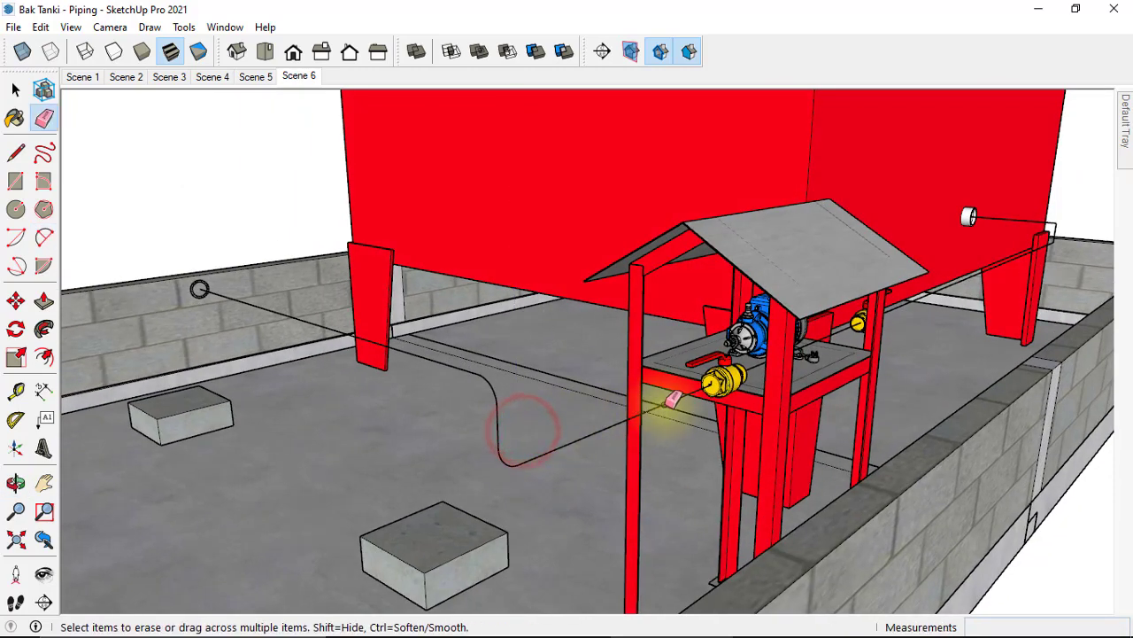
mouse_move(670, 392)
middle_down()
mouse_move(735, 428)
mouse_move(773, 422)
mouse_move(607, 435)
middle_up()
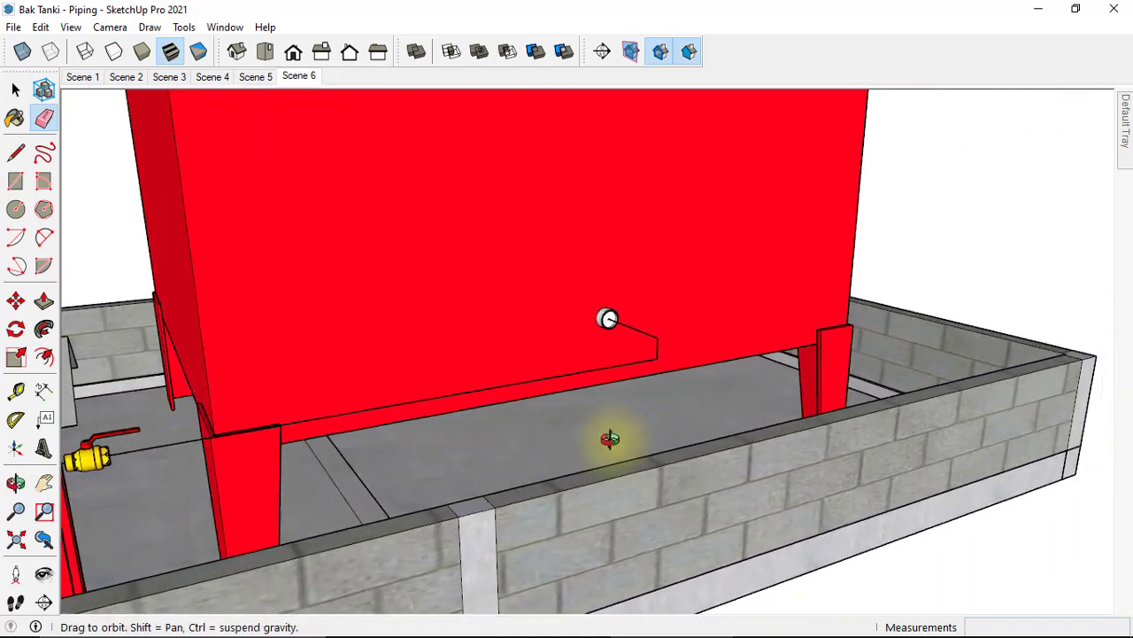
scroll(665, 362, up, 3)
scroll(637, 337, up, 1)
scroll(649, 337, up, 2)
middle_drag(643, 341, 804, 351)
key(t)
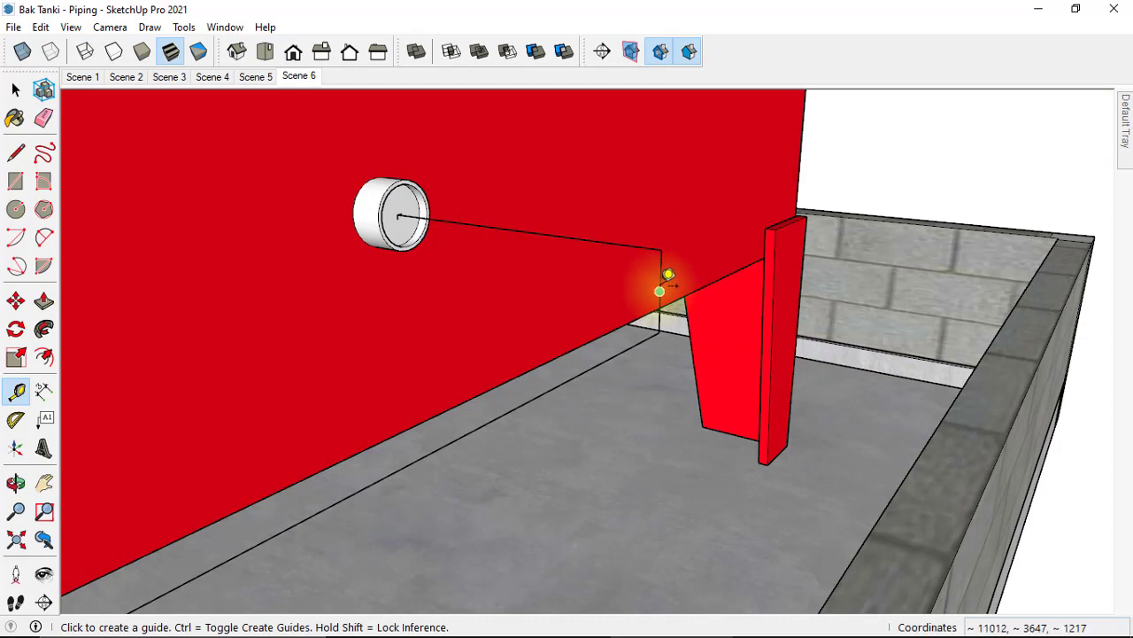
click(662, 274)
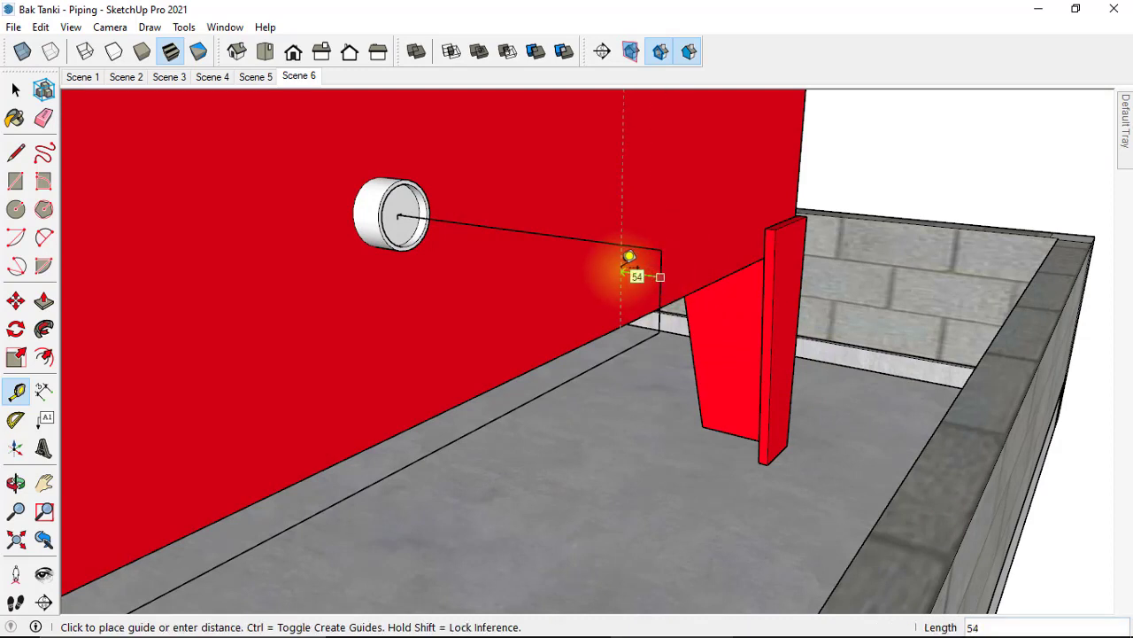
text(50)
key(Return)
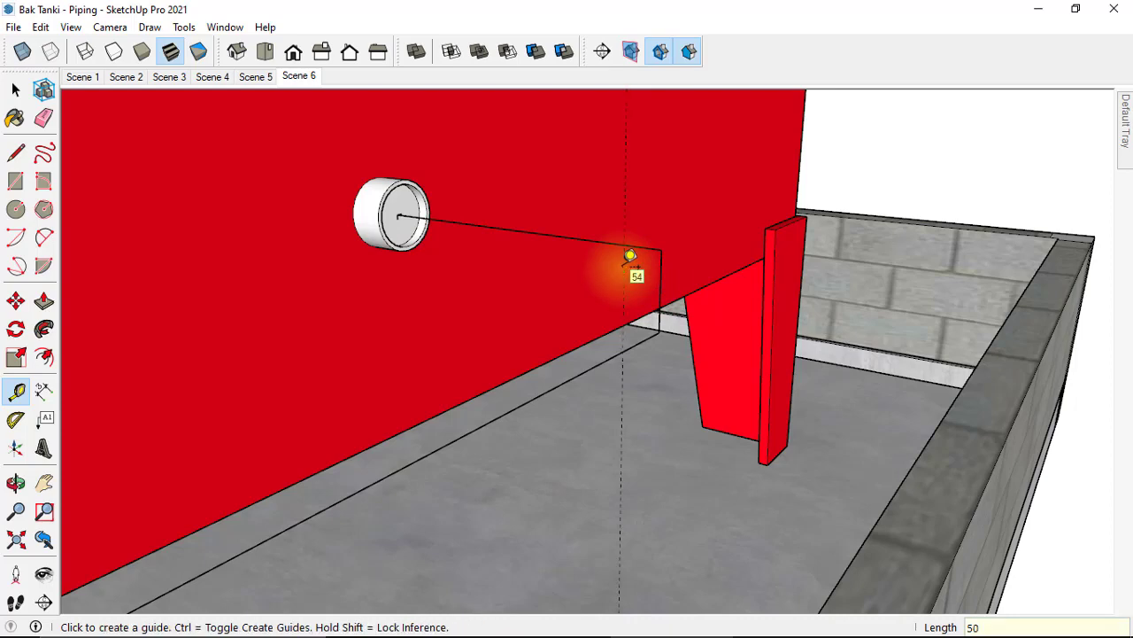
middle_drag(629, 256, 677, 254)
Fillet that corner with a 2 Point Arc from the horizontal line to the vertical line
key(a)
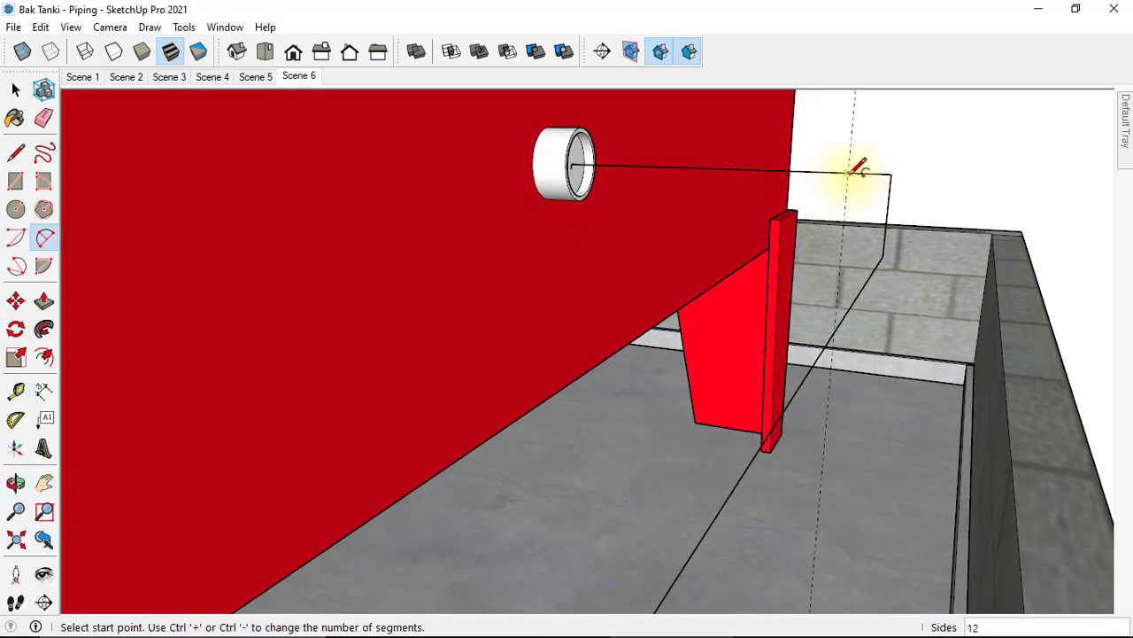
click(850, 172)
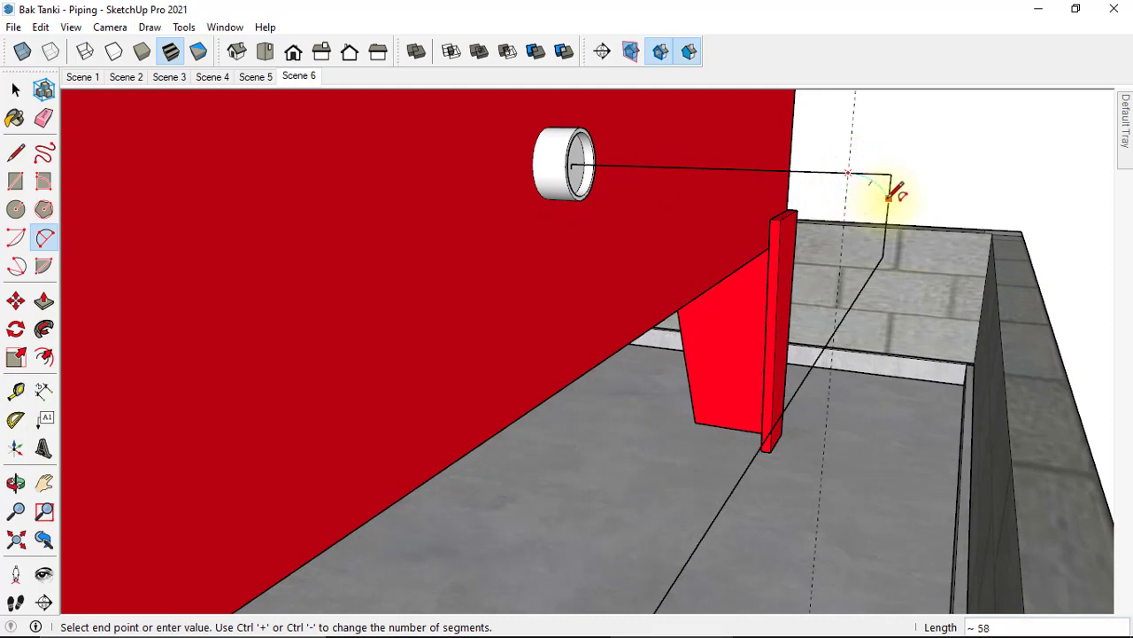
click(886, 215)
click(885, 205)
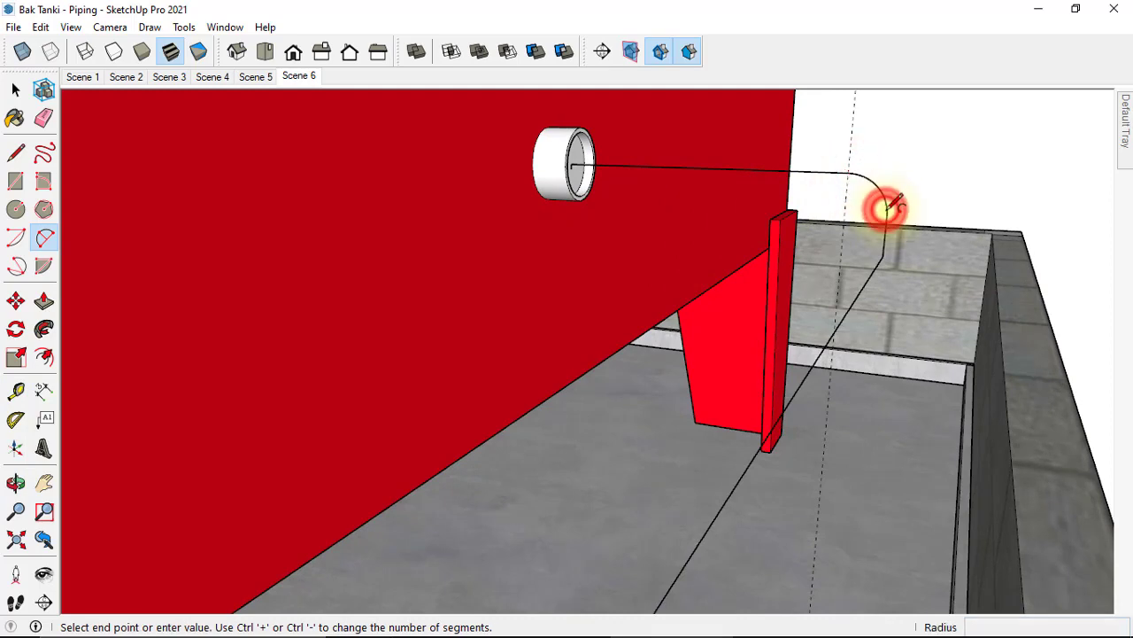
middle_drag(886, 205, 748, 235)
key(e)
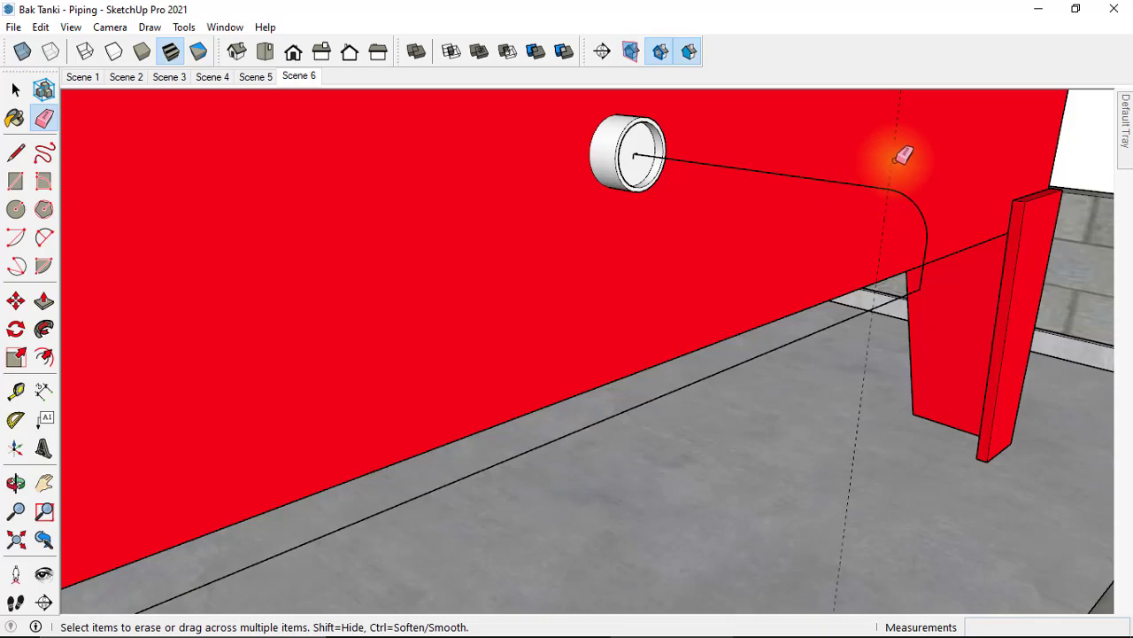
mouse_move(893, 157)
middle_down()
mouse_move(860, 197)
mouse_move(753, 220)
mouse_move(891, 278)
mouse_move(880, 271)
mouse_move(876, 362)
mouse_move(891, 348)
middle_up()
Place a guide 50 along the floor line from the path's lower corner
key(t)
click(900, 305)
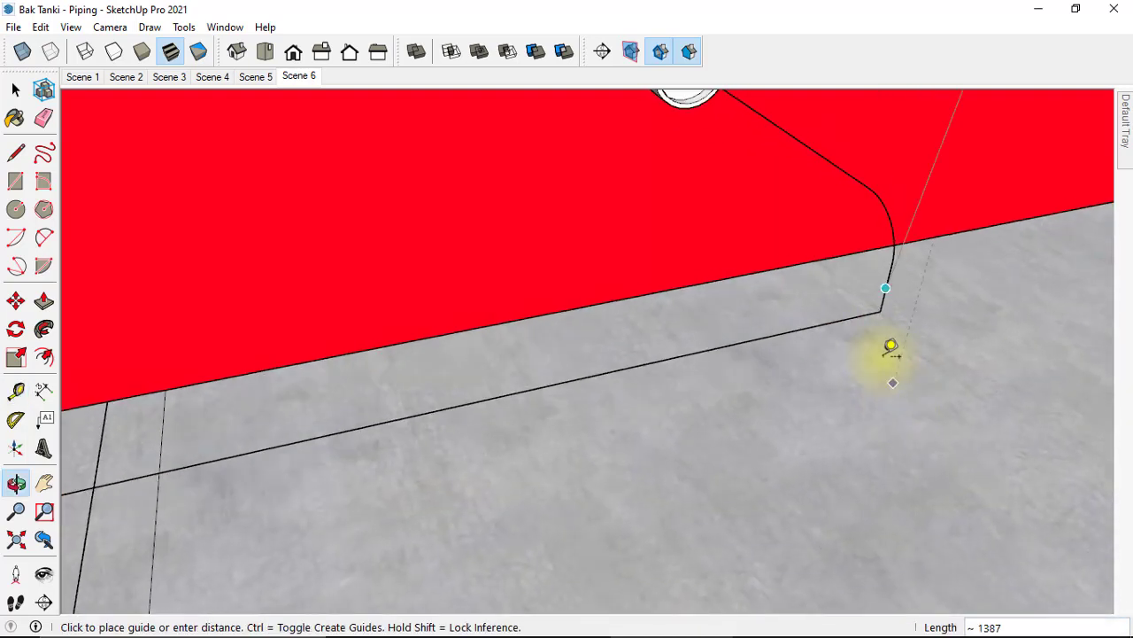
text(50)
click(838, 292)
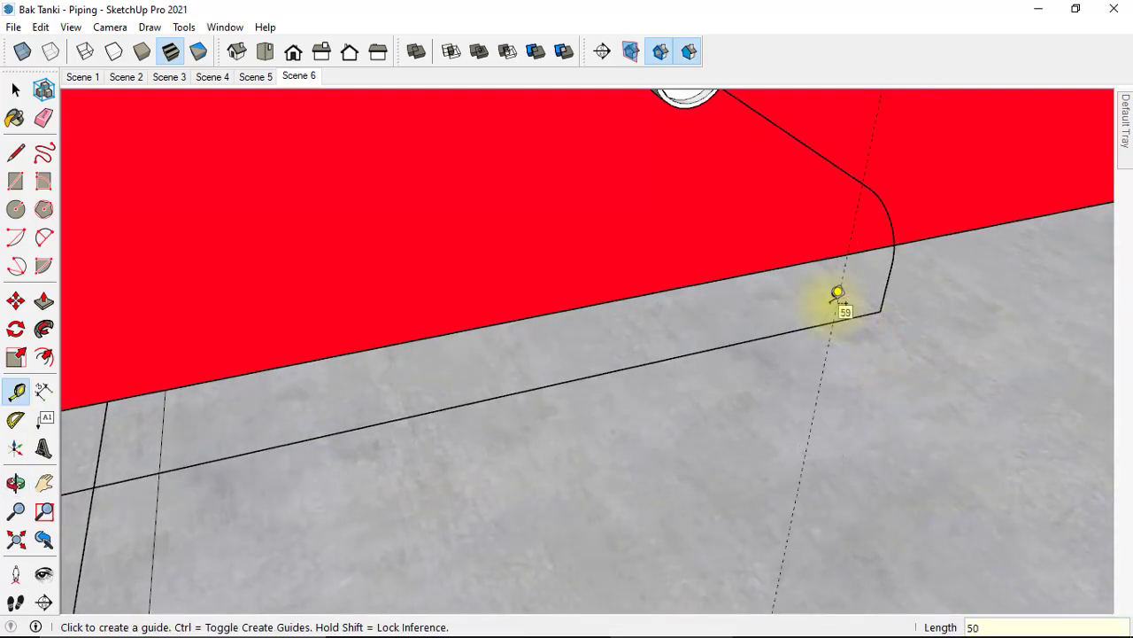
middle_drag(837, 295, 829, 305)
Fillet the lower corner with a 2 Point Arc ending at the guide, then erase the guide
key(a)
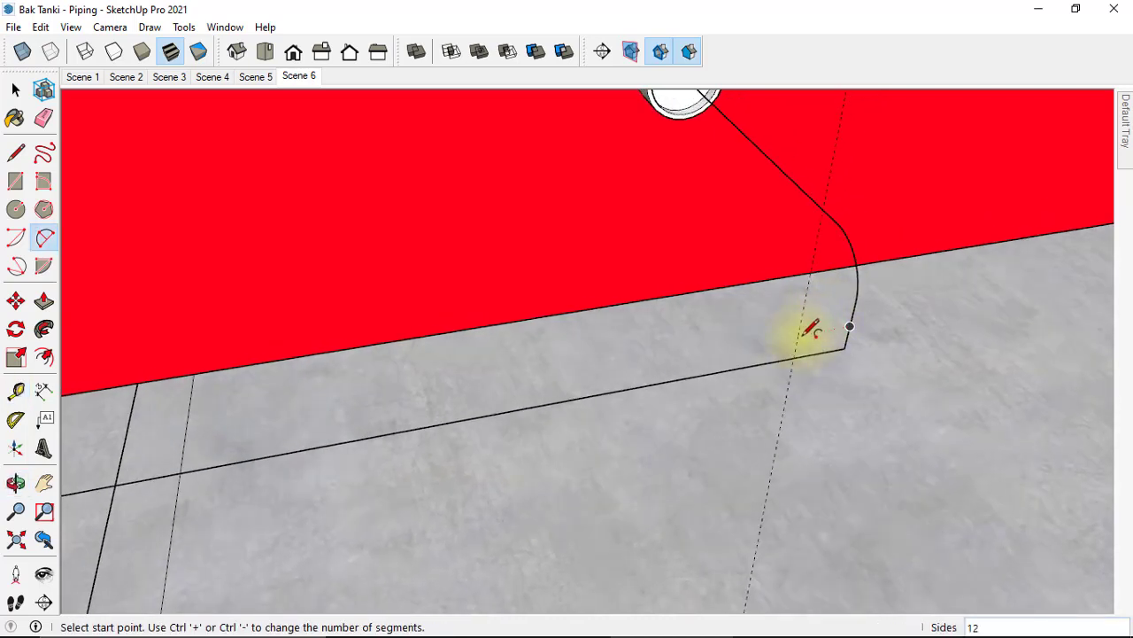
click(794, 356)
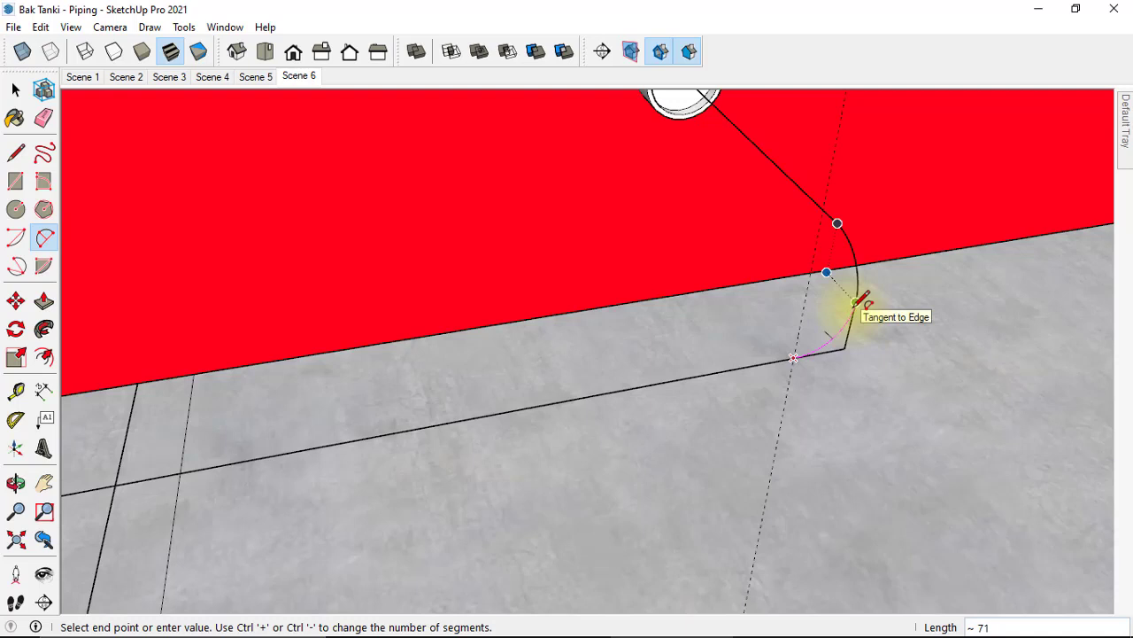
click(855, 303)
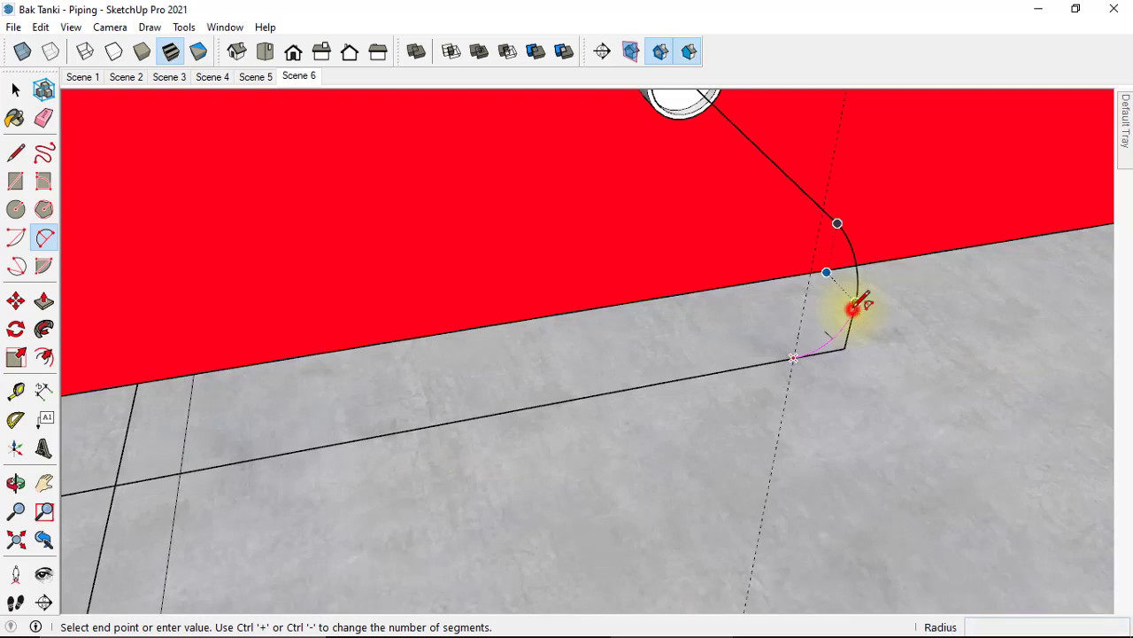
key(e)
click(803, 310)
scroll(807, 310, down, 3)
scroll(811, 327, down, 2)
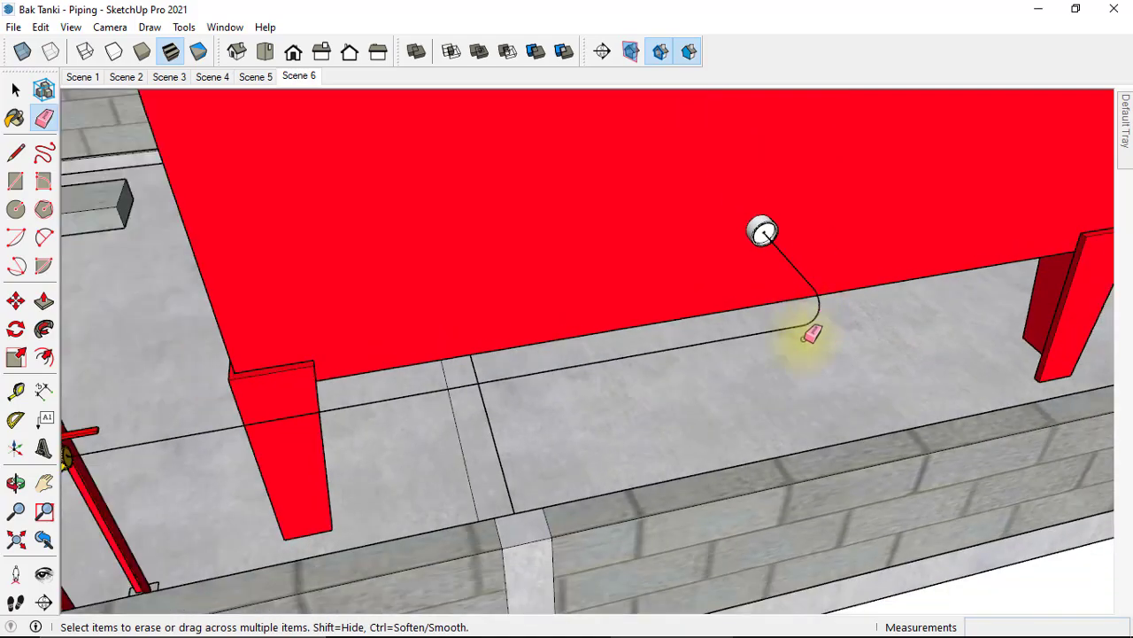
scroll(811, 333, down, 3)
Orbit around the red tank and pump stand, then zoom toward the ring at the left pipe end
mouse_move(791, 331)
middle_down()
mouse_move(974, 293)
mouse_move(620, 351)
mouse_move(789, 316)
mouse_move(814, 303)
mouse_move(801, 286)
mouse_move(842, 246)
mouse_move(933, 233)
middle_up()
mouse_move(443, 313)
middle_down()
mouse_move(362, 312)
mouse_move(292, 270)
mouse_move(304, 304)
middle_up()
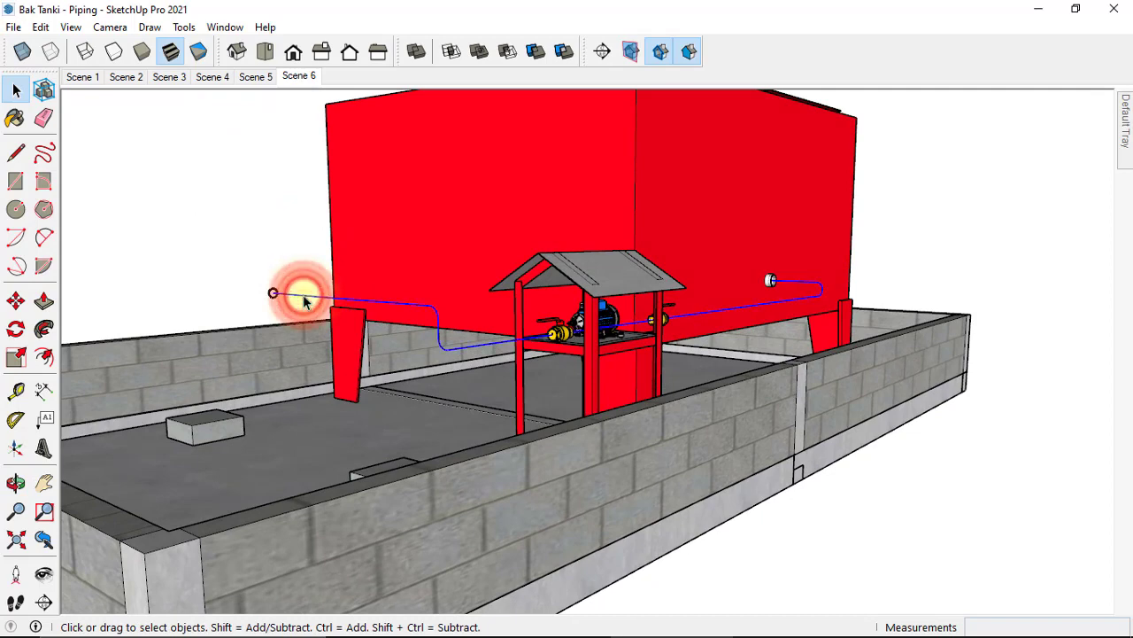
mouse_move(299, 296)
middle_down()
mouse_move(346, 331)
mouse_move(302, 313)
mouse_move(261, 273)
middle_up()
scroll(288, 299, up, 3)
scroll(286, 296, up, 3)
scroll(293, 292, up, 1)
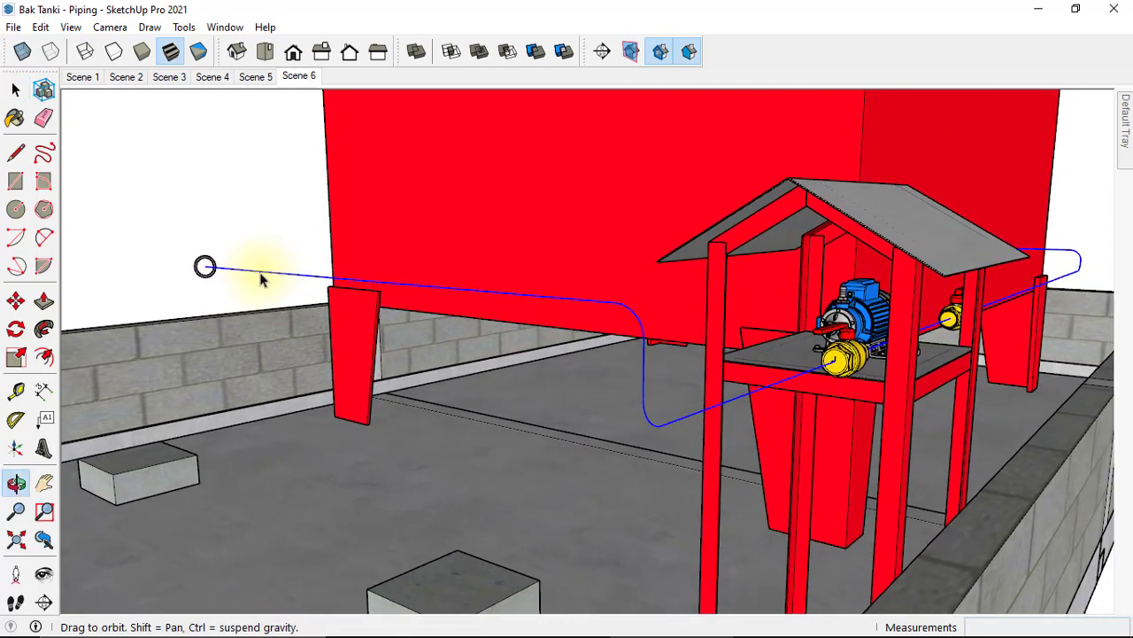
Use Follow Me on the ring profile to sweep a pipe along the full rounded path, then inspect it
click(43, 329)
scroll(209, 266, up, 1)
scroll(209, 266, up, 1)
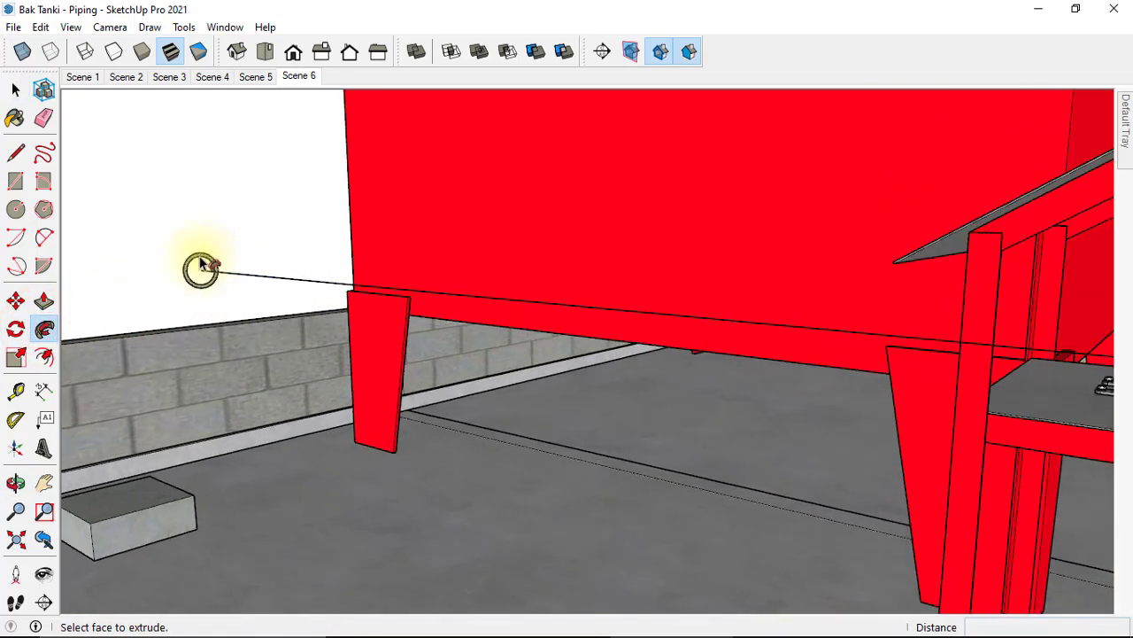
scroll(203, 267, up, 1)
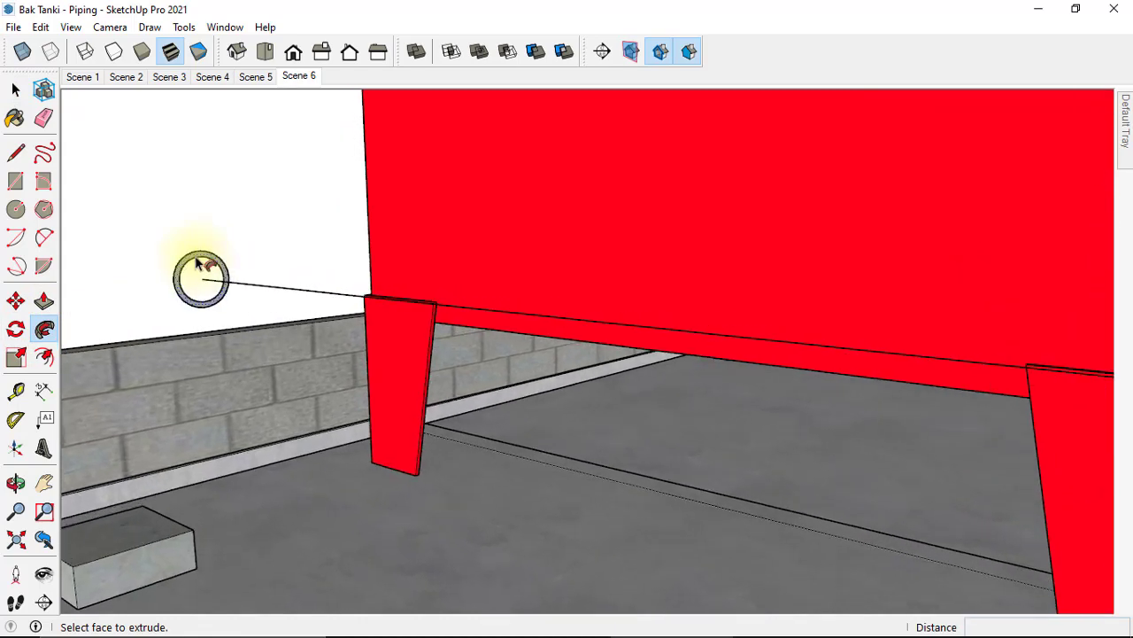
click(203, 266)
scroll(230, 264, down, 1)
scroll(301, 287, down, 1)
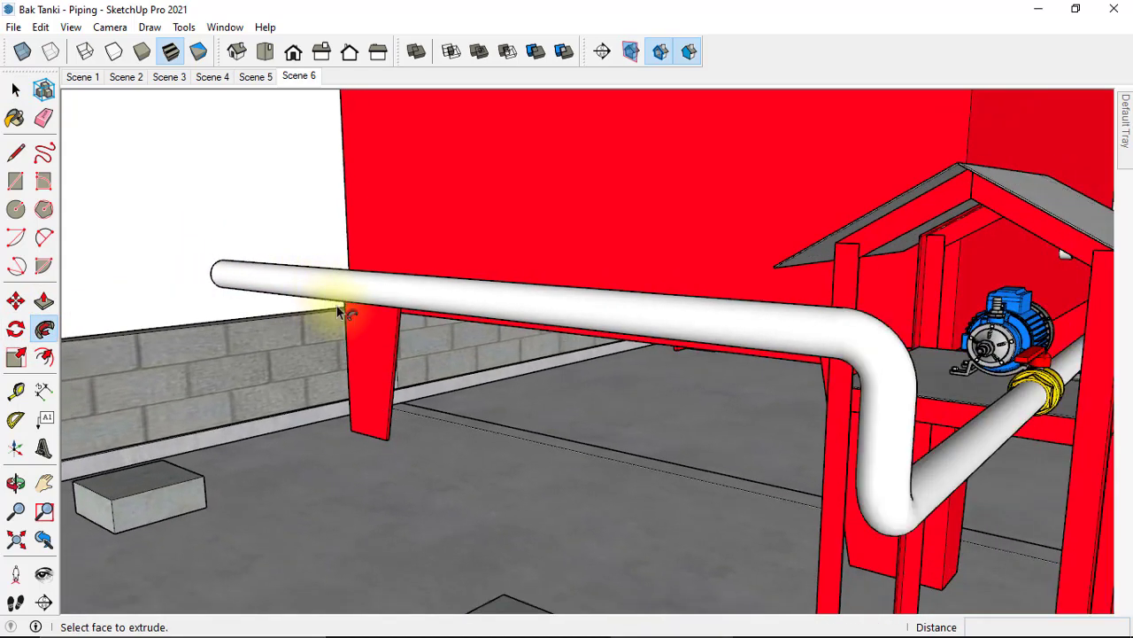
scroll(337, 307, down, 3)
middle_drag(337, 307, 746, 379)
scroll(738, 384, up, 2)
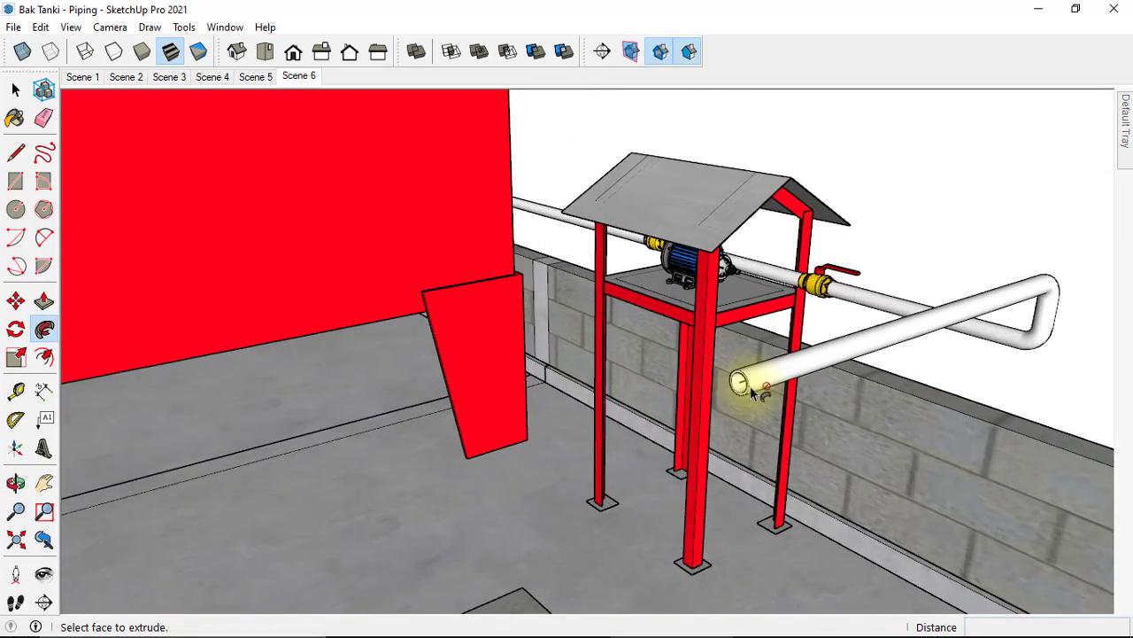
scroll(752, 393, up, 1)
scroll(753, 392, up, 1)
scroll(753, 392, up, 1)
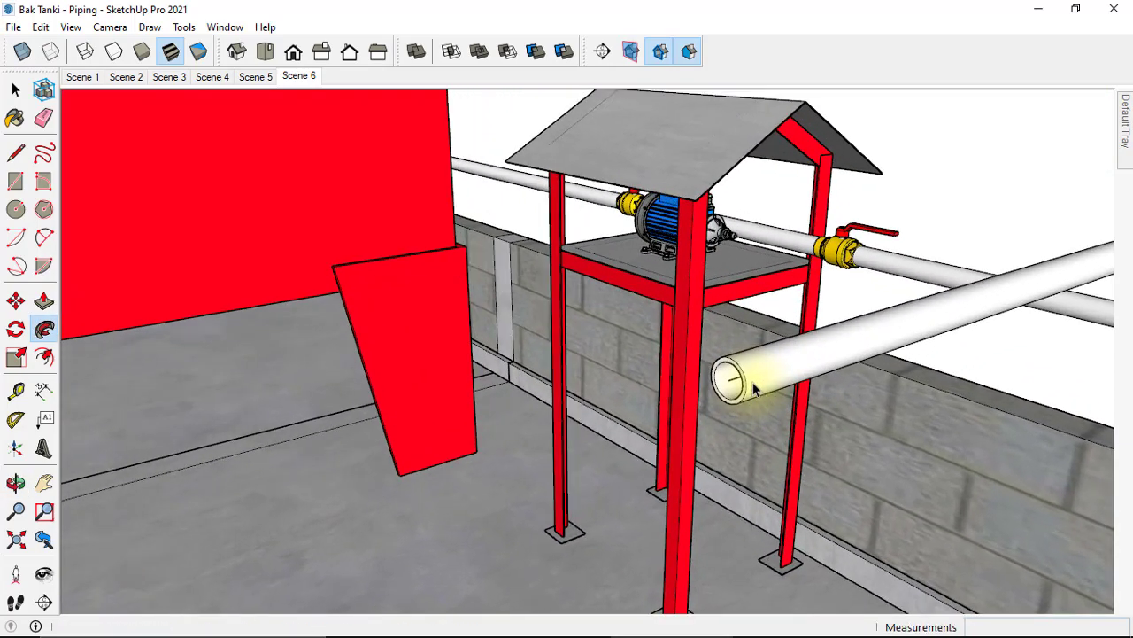
key(space)
Select the entire connected pipe geometry in front of the tanks
mouse_move(761, 335)
middle_down()
mouse_move(752, 349)
mouse_move(936, 346)
mouse_move(469, 434)
mouse_move(328, 437)
mouse_move(519, 412)
mouse_move(594, 455)
mouse_move(586, 426)
mouse_move(604, 421)
middle_up()
click(763, 360)
triple_click(763, 359)
Sample the yellow material from the pump valve and apply it to the selected pipe
key(b)
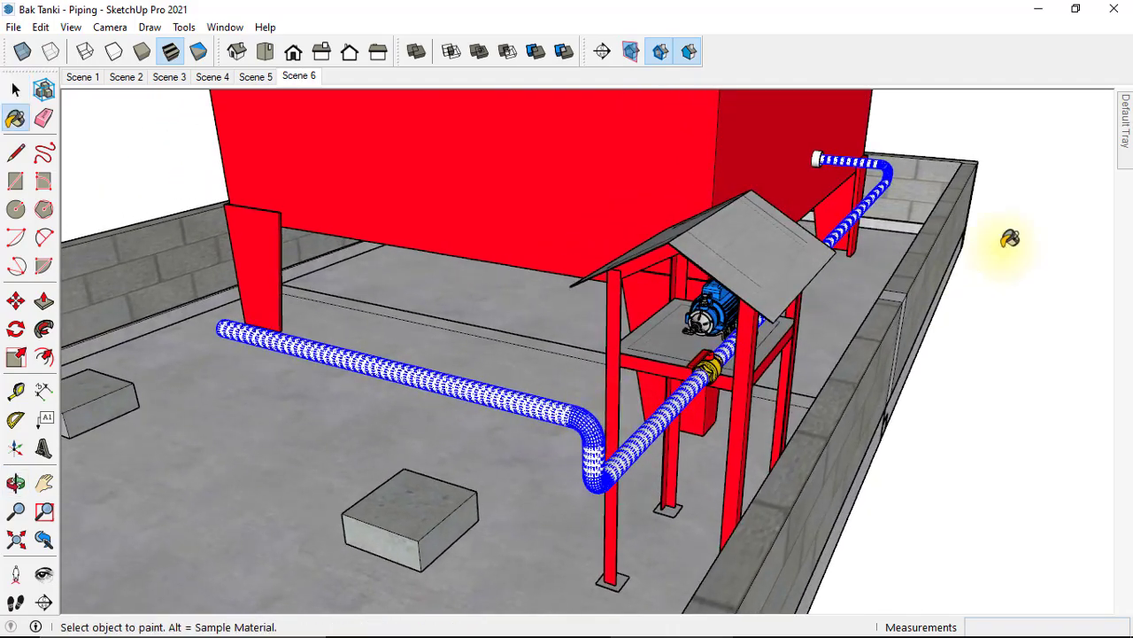
click(1111, 96)
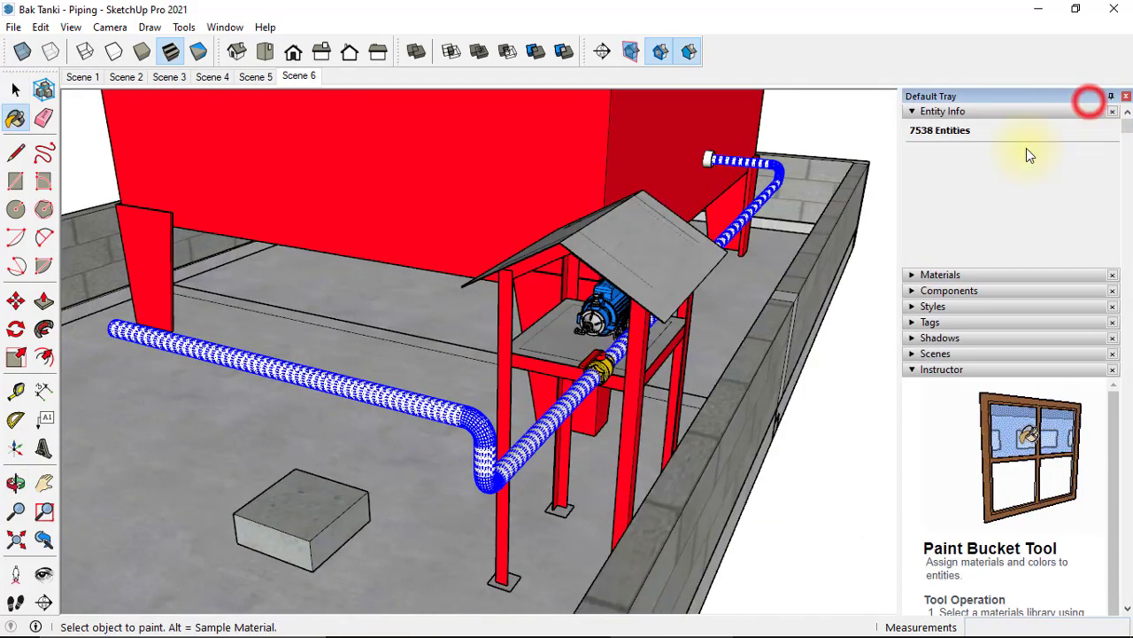
middle_drag(604, 363, 615, 365)
scroll(629, 363, up, 2)
key(alt)
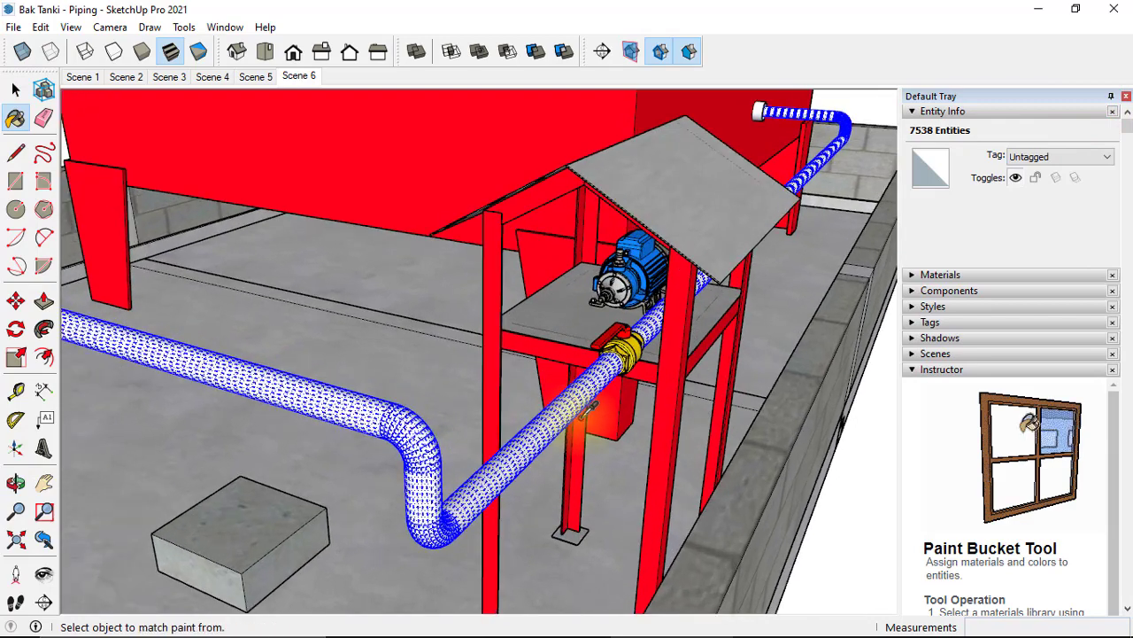
scroll(649, 362, up, 2)
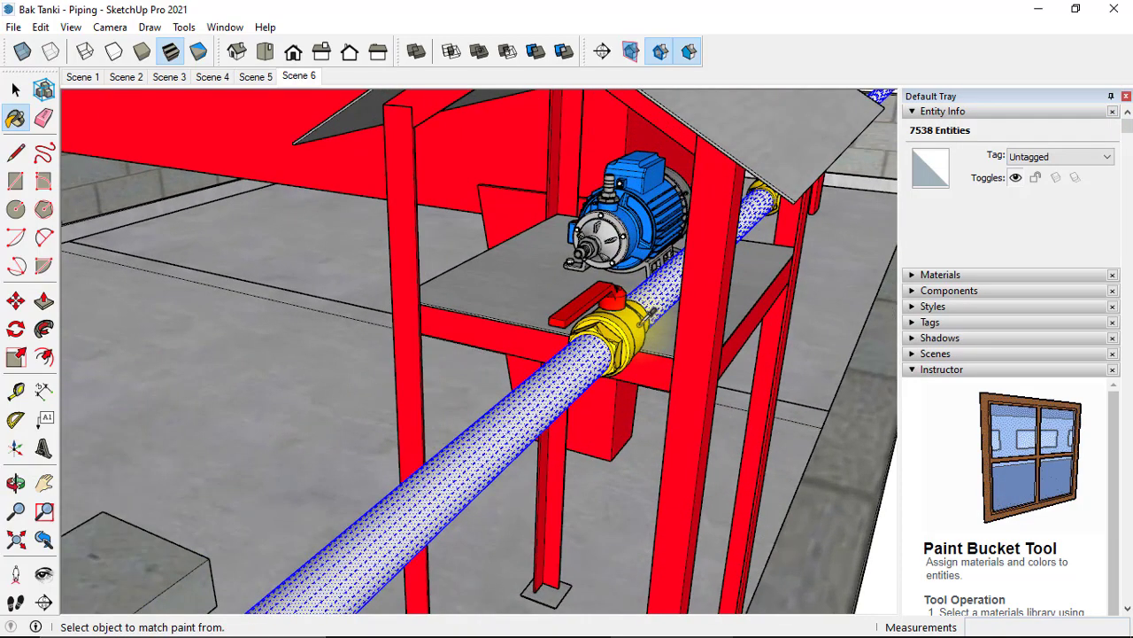
scroll(642, 345, down, 2)
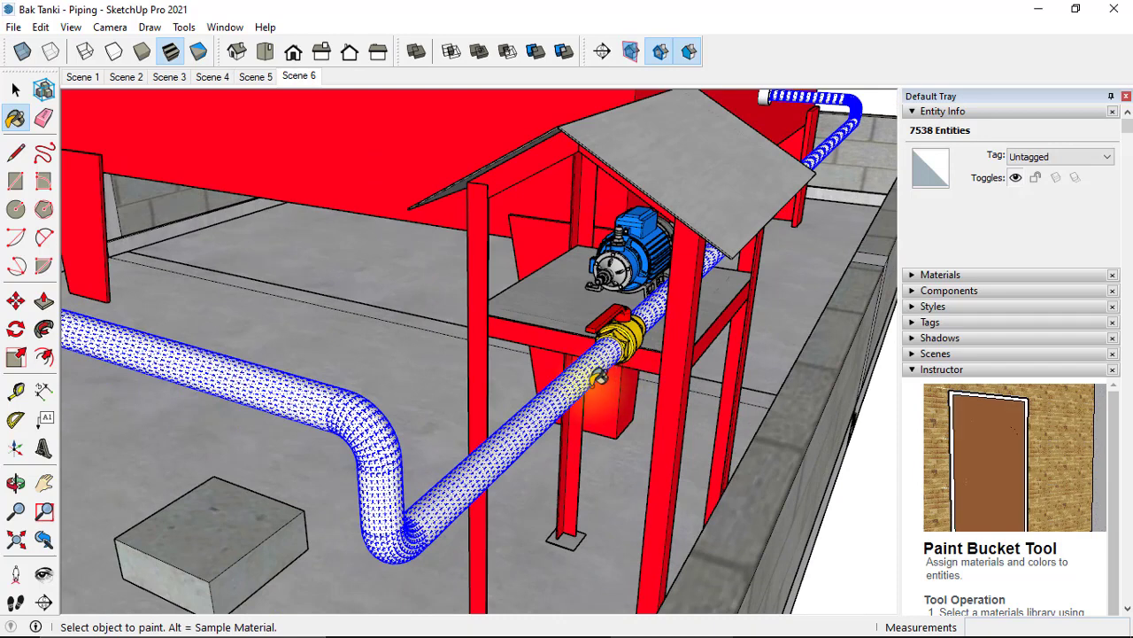
middle_drag(599, 377, 587, 376)
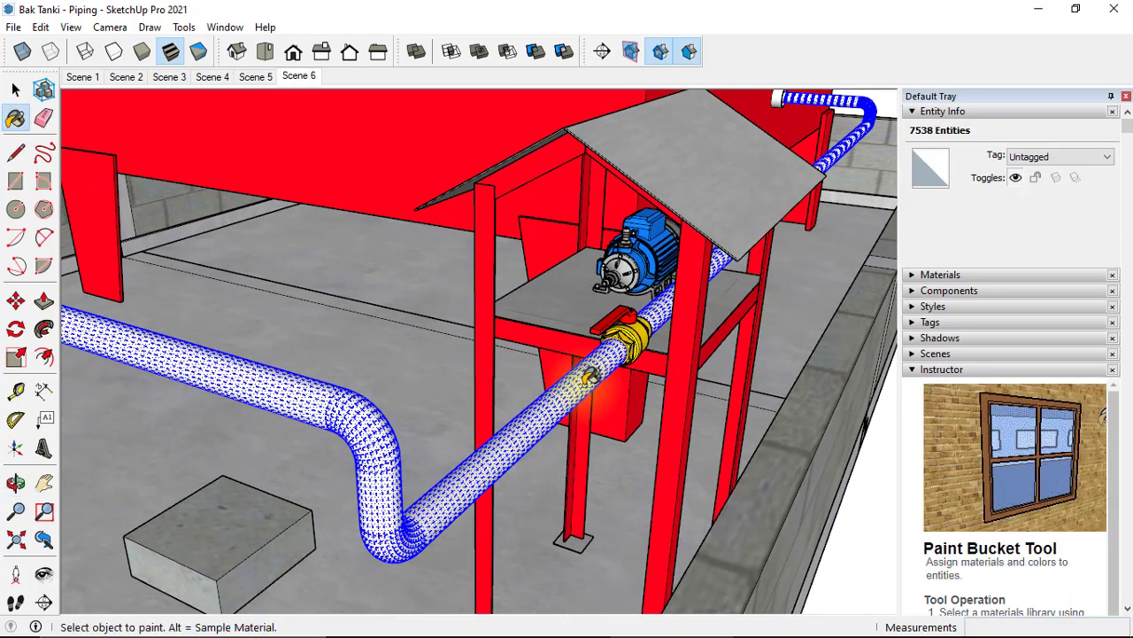
mouse_move(589, 381)
middle_down()
mouse_move(643, 391)
mouse_move(485, 418)
mouse_move(481, 402)
mouse_move(488, 422)
mouse_move(599, 404)
mouse_move(473, 400)
mouse_move(488, 384)
mouse_move(542, 403)
mouse_move(618, 402)
middle_up()
click(494, 430)
scroll(618, 402, down, 1)
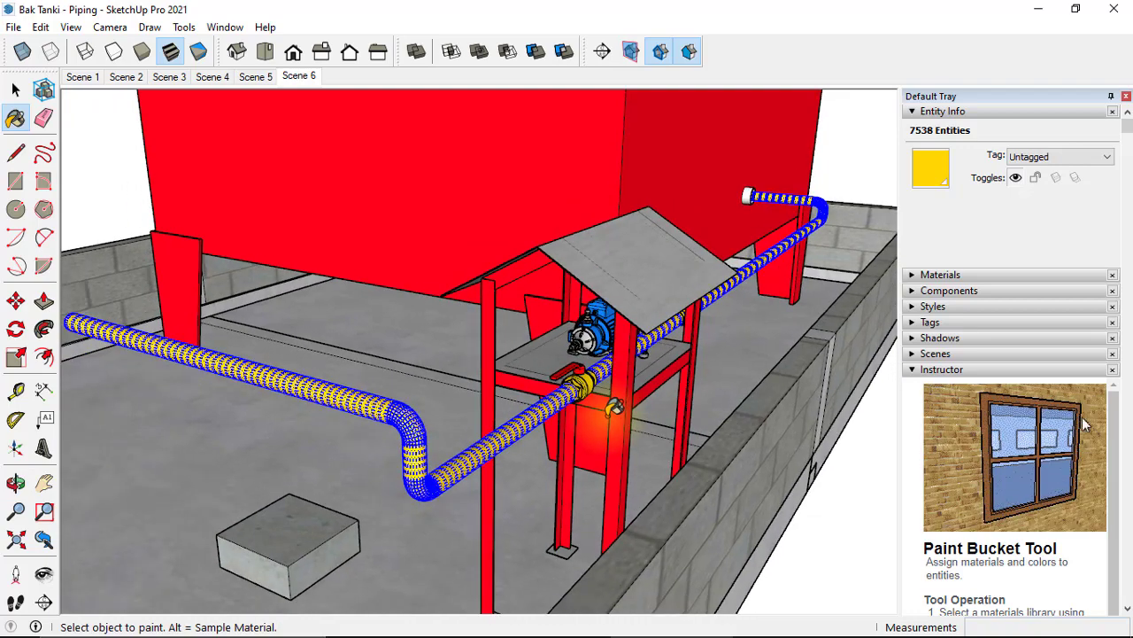
mouse_move(614, 409)
middle_down()
mouse_move(1090, 460)
mouse_move(974, 460)
middle_up()
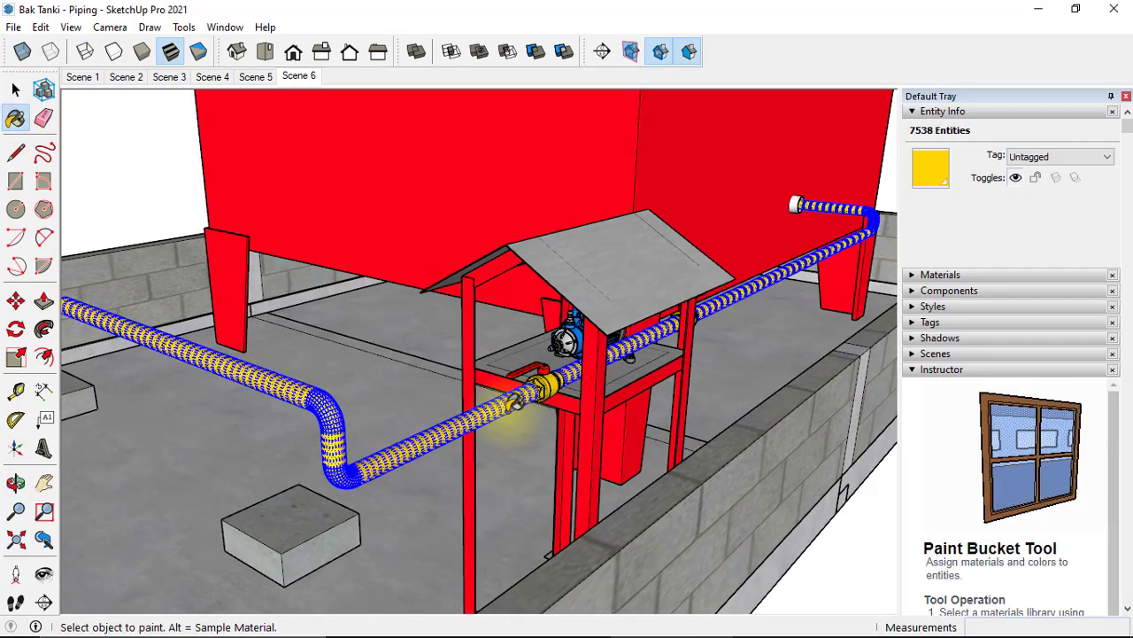
Make the selected yellow pipe a component with the definition name 'Pipa Tanki'
key(space)
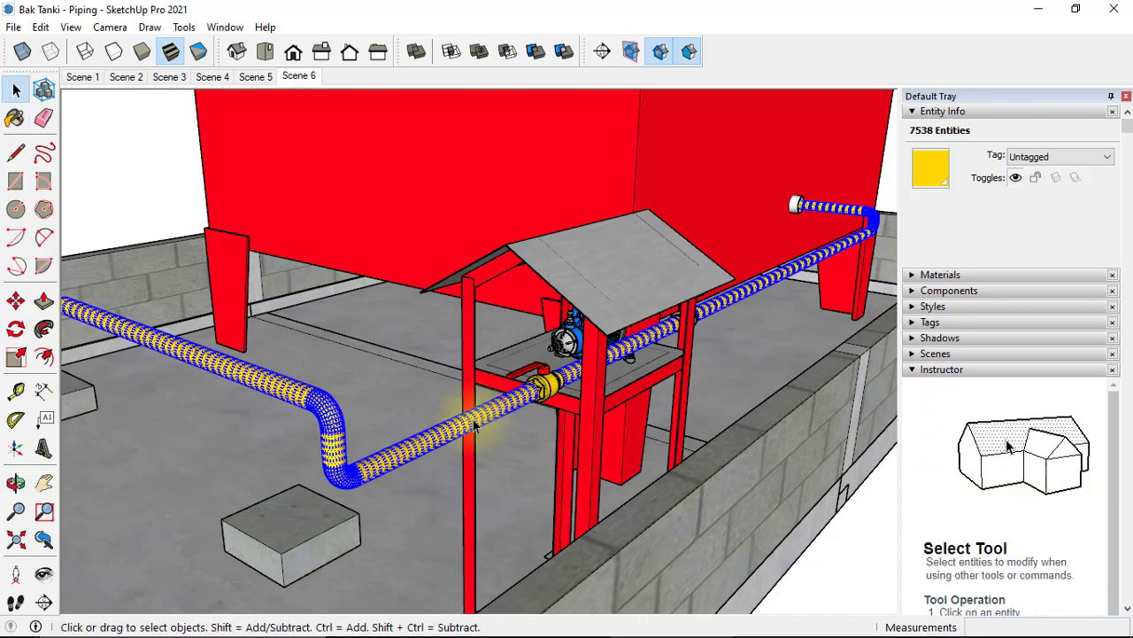
key(g)
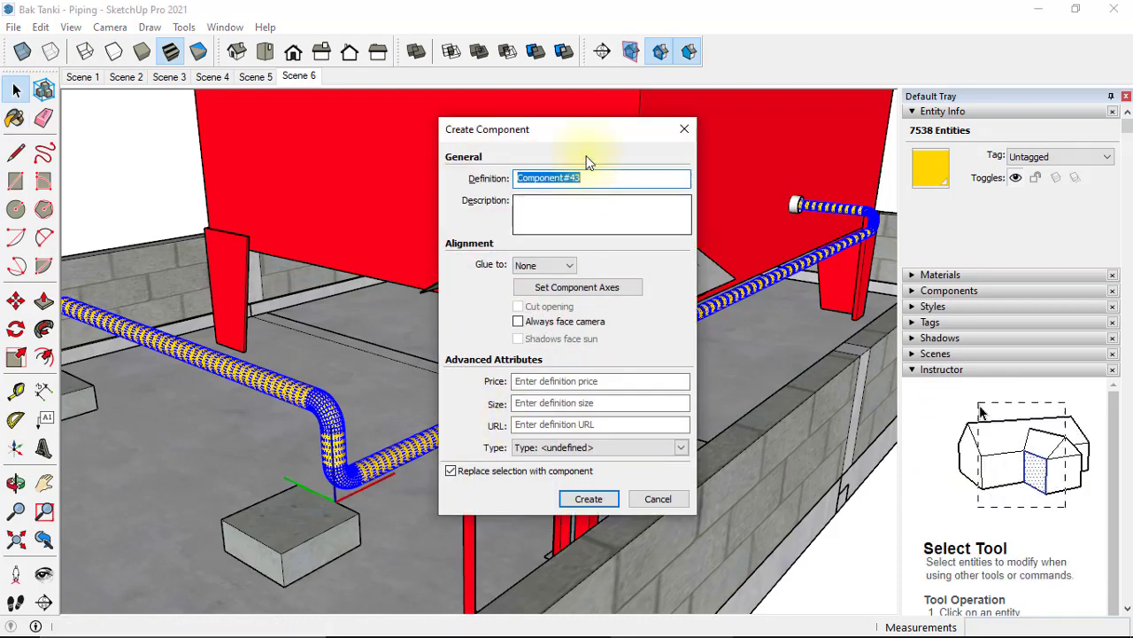
drag(609, 139, 732, 200)
text(Pipa)
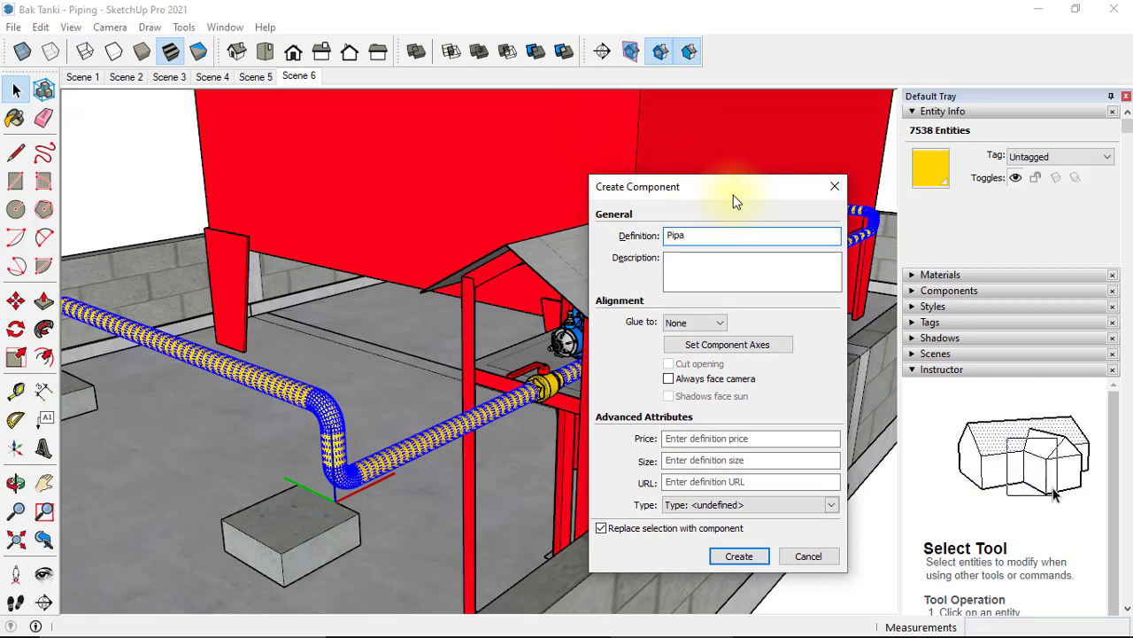
text(T)
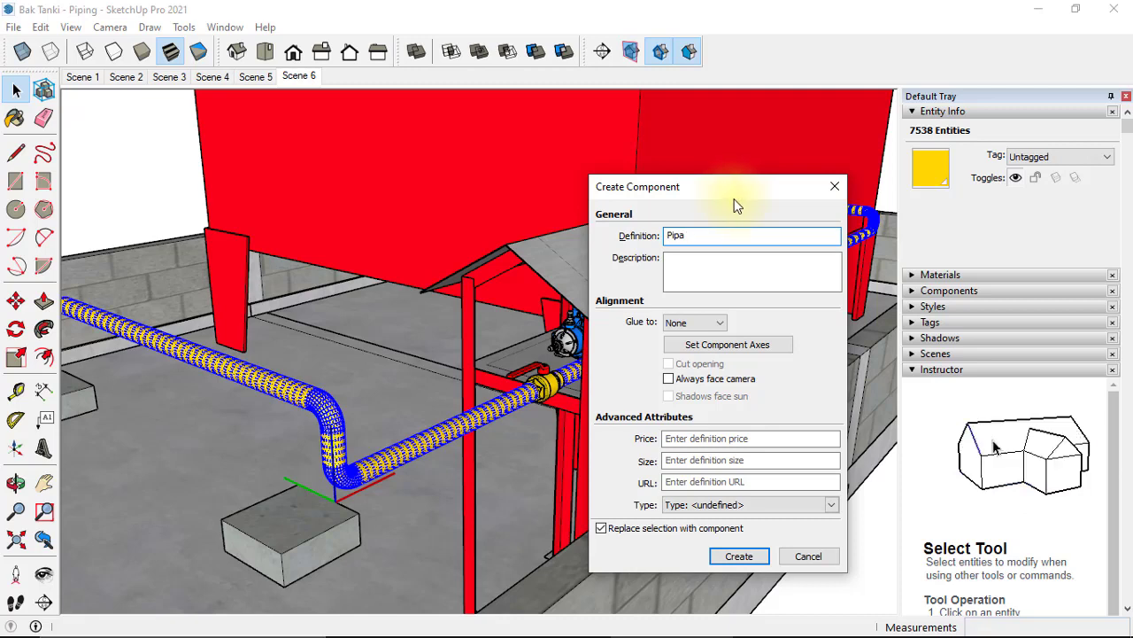
text(anki)
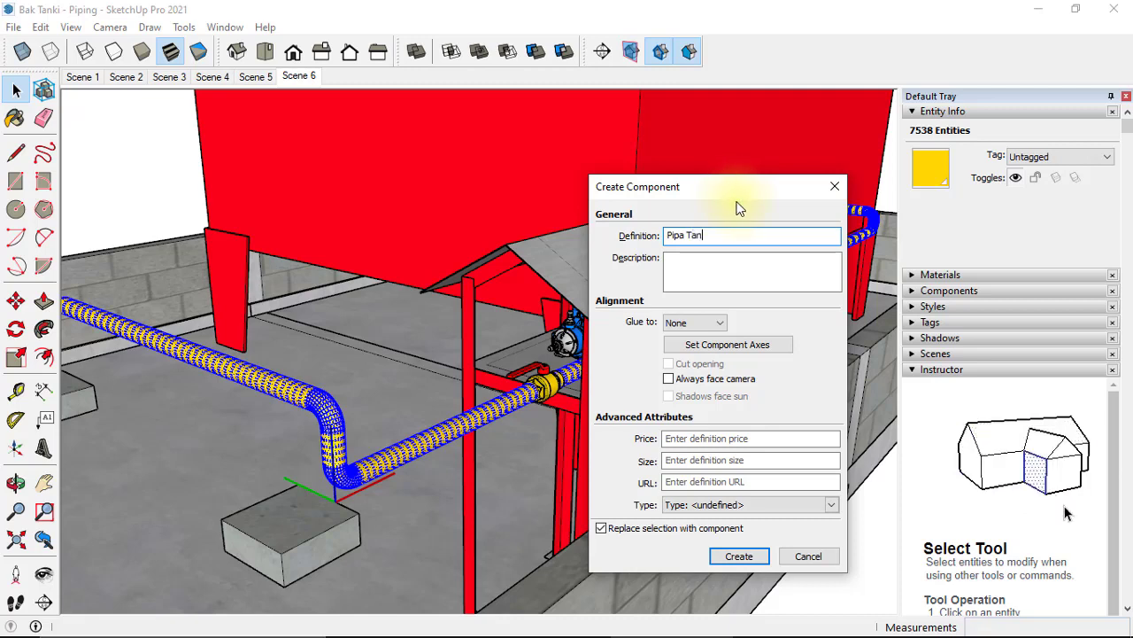
click(742, 552)
middle_drag(746, 551, 653, 473)
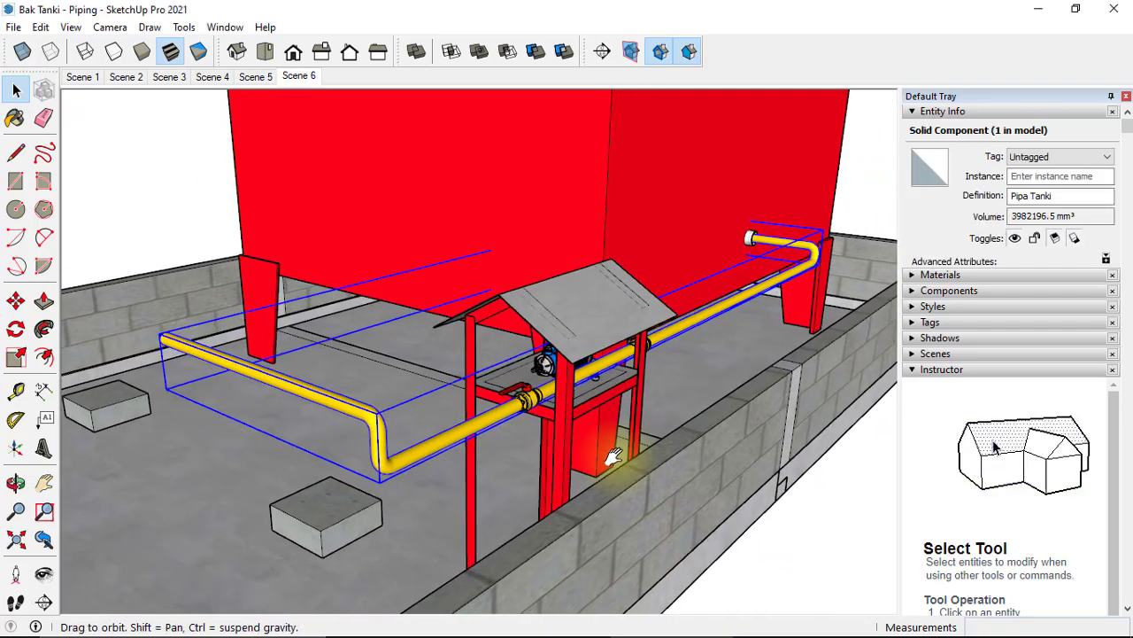
Orbit around the pump stand and select the Pipa Tanki pipe, showing its 3982196.5 mm³ volume
click(800, 580)
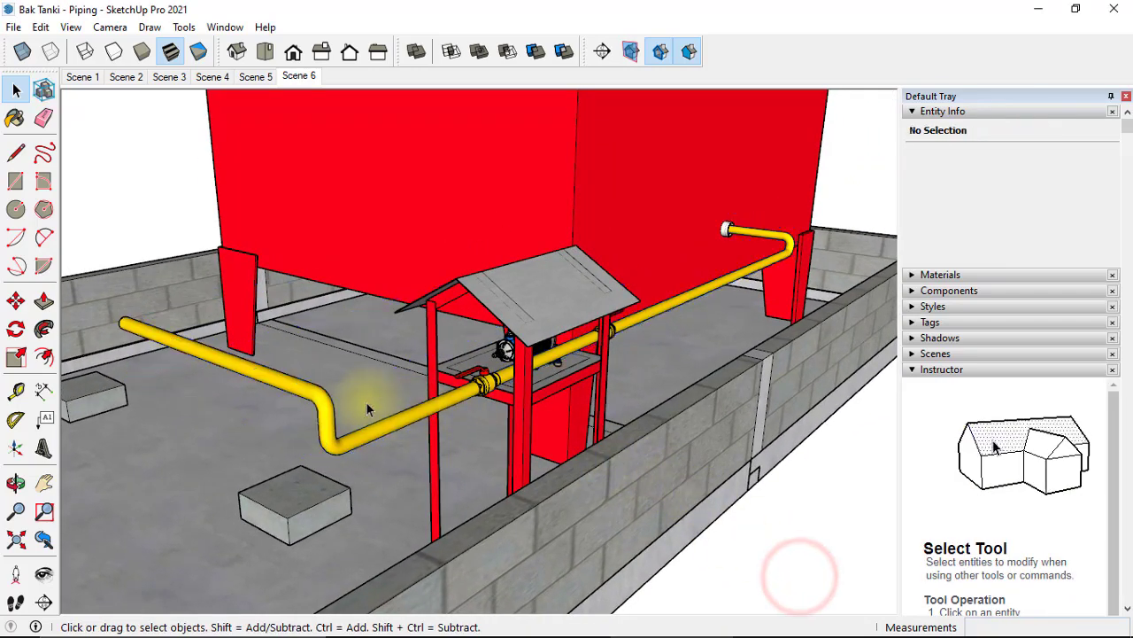
mouse_move(367, 403)
middle_down()
mouse_move(735, 432)
mouse_move(672, 431)
middle_up()
scroll(572, 412, up, 3)
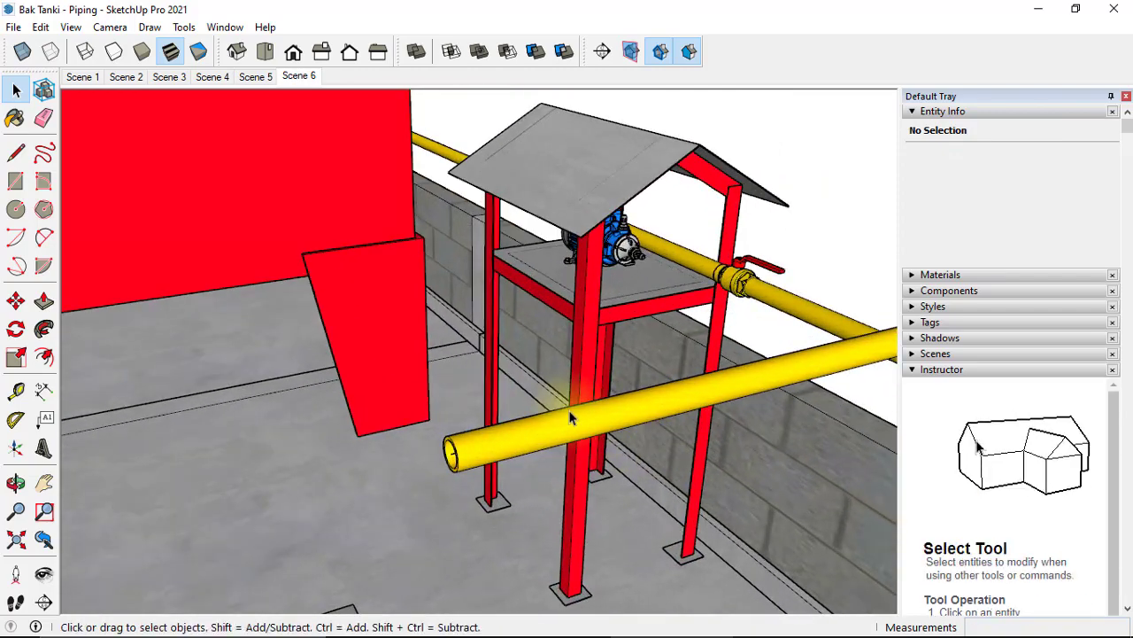
click(569, 416)
mouse_move(569, 416)
middle_down()
mouse_move(263, 405)
mouse_move(301, 404)
middle_up()
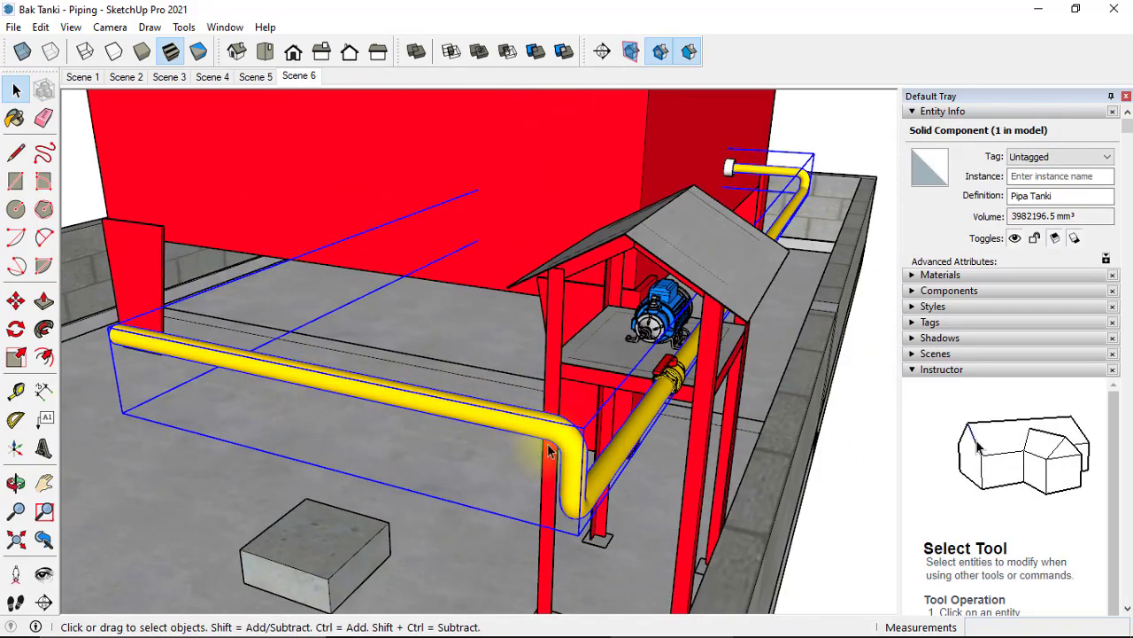
middle_drag(586, 448, 528, 435)
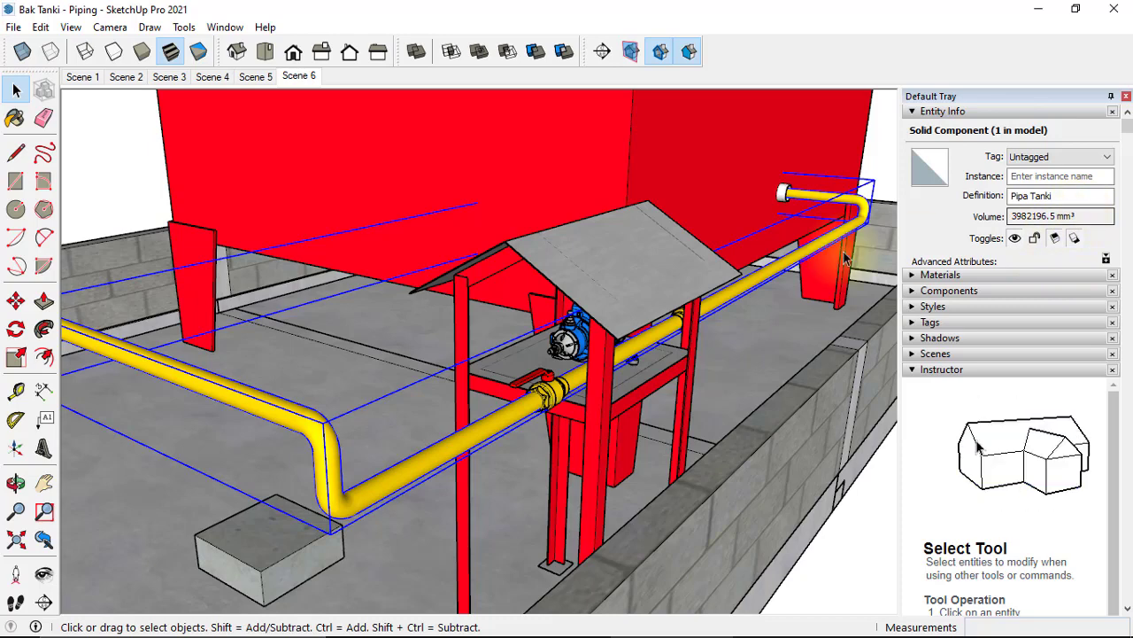
mouse_move(754, 249)
middle_down()
mouse_move(731, 248)
mouse_move(794, 255)
middle_up()
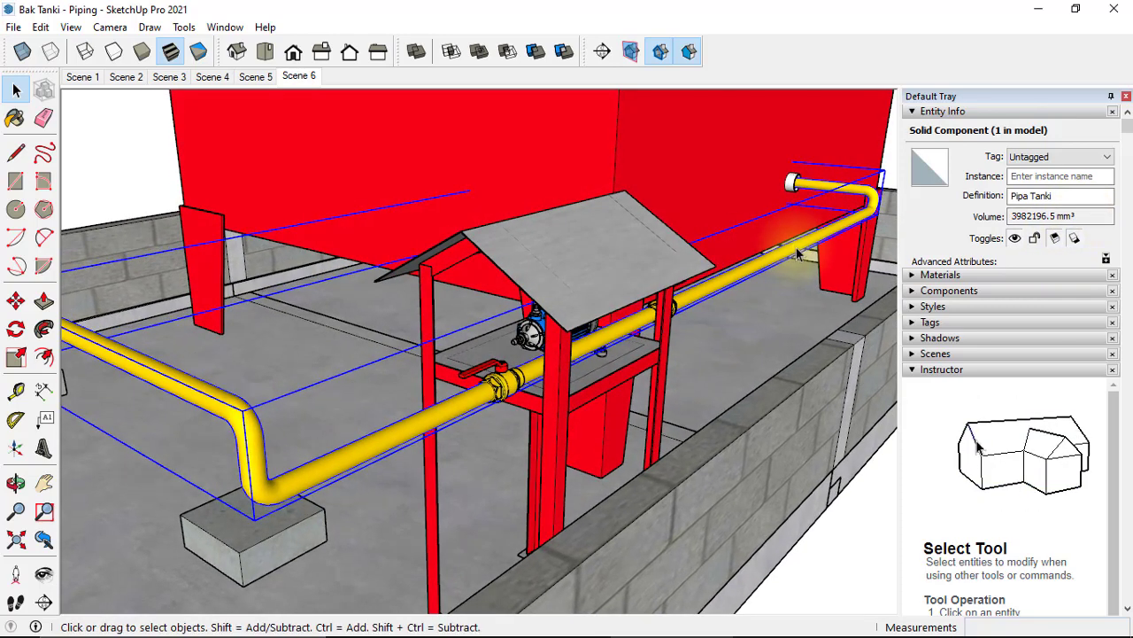
click(224, 28)
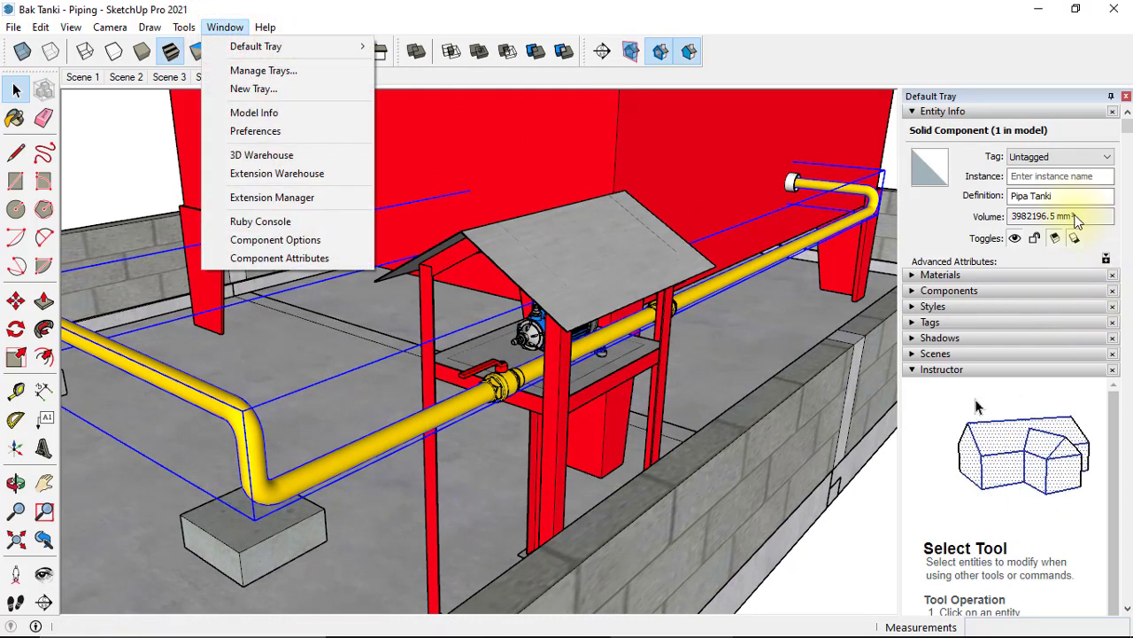
In Model Info Units, set volume to Meters³ with 0.0000 precision
click(260, 113)
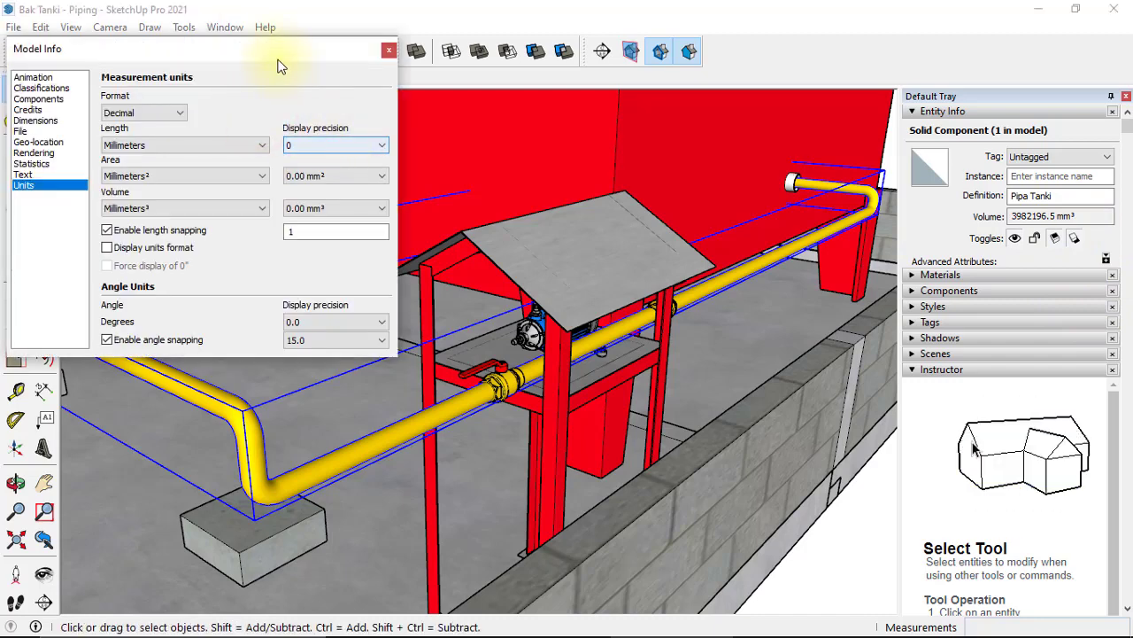
drag(278, 48, 551, 86)
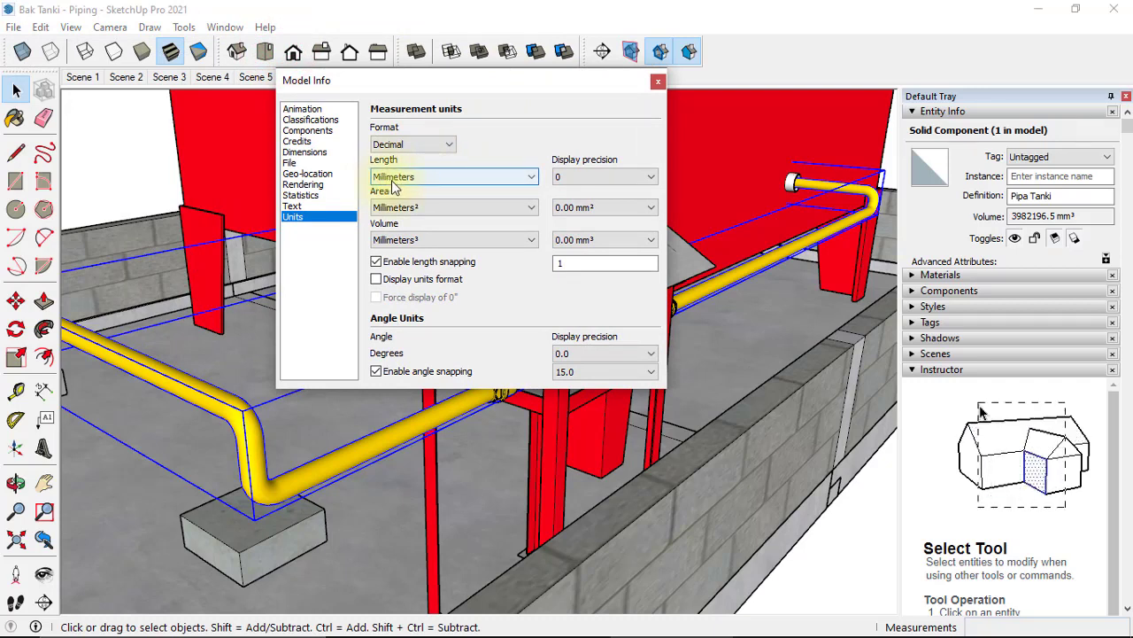
click(415, 240)
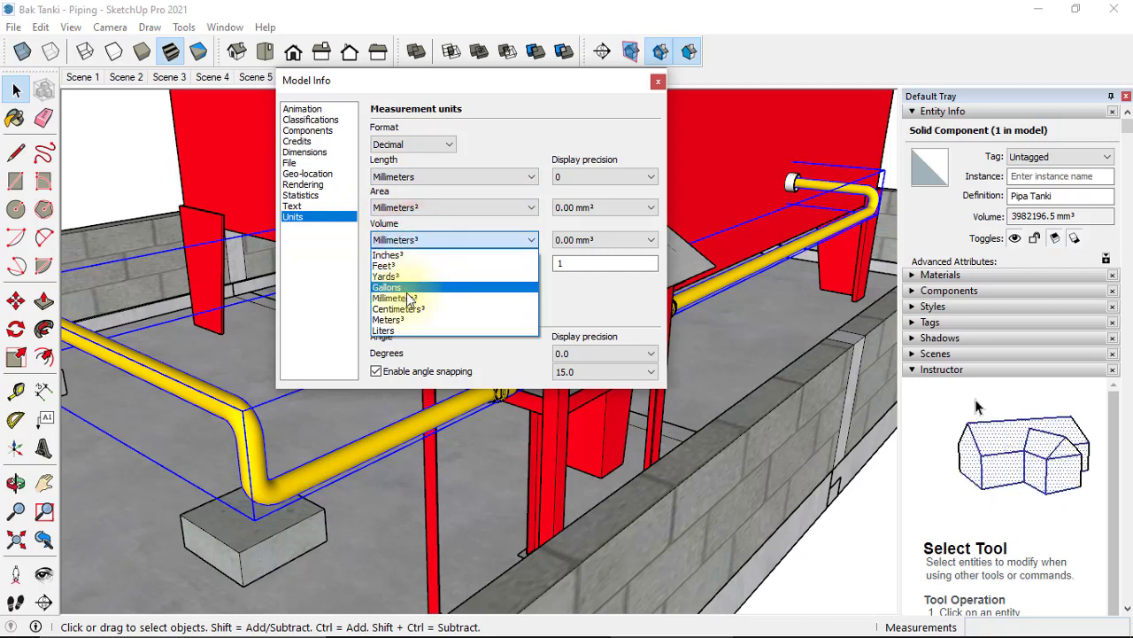
click(390, 320)
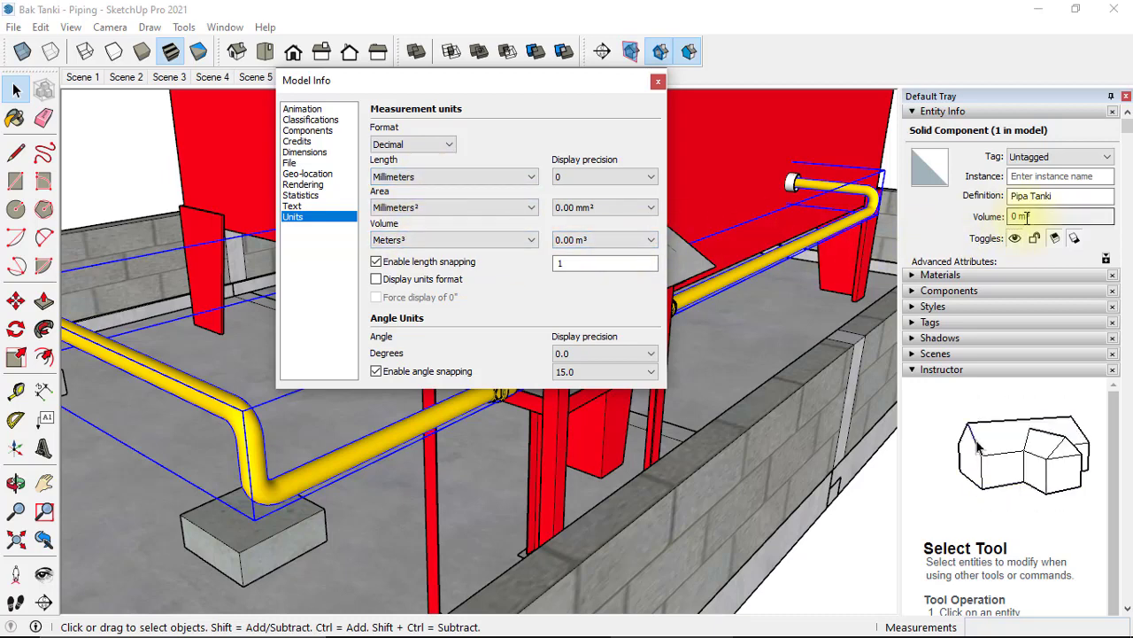
click(593, 237)
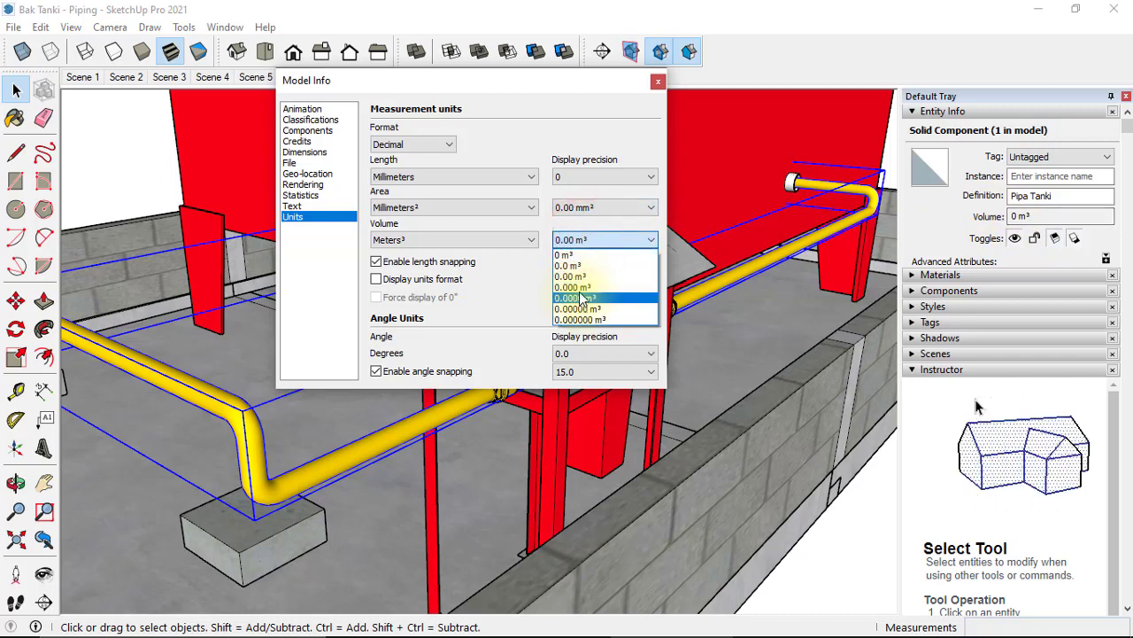
click(580, 299)
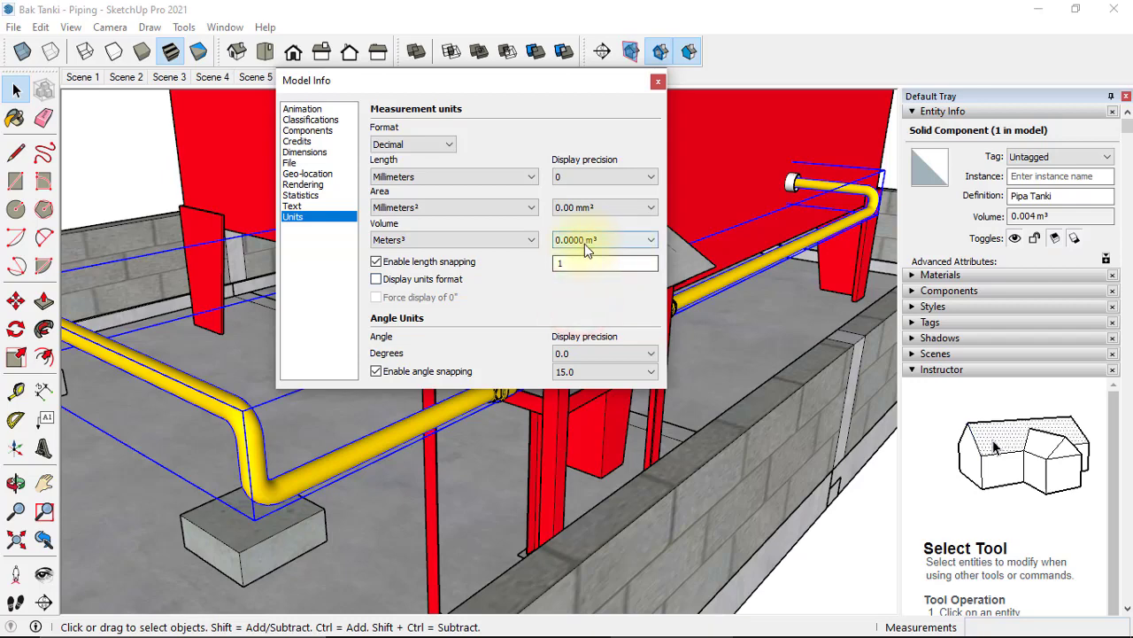
click(658, 81)
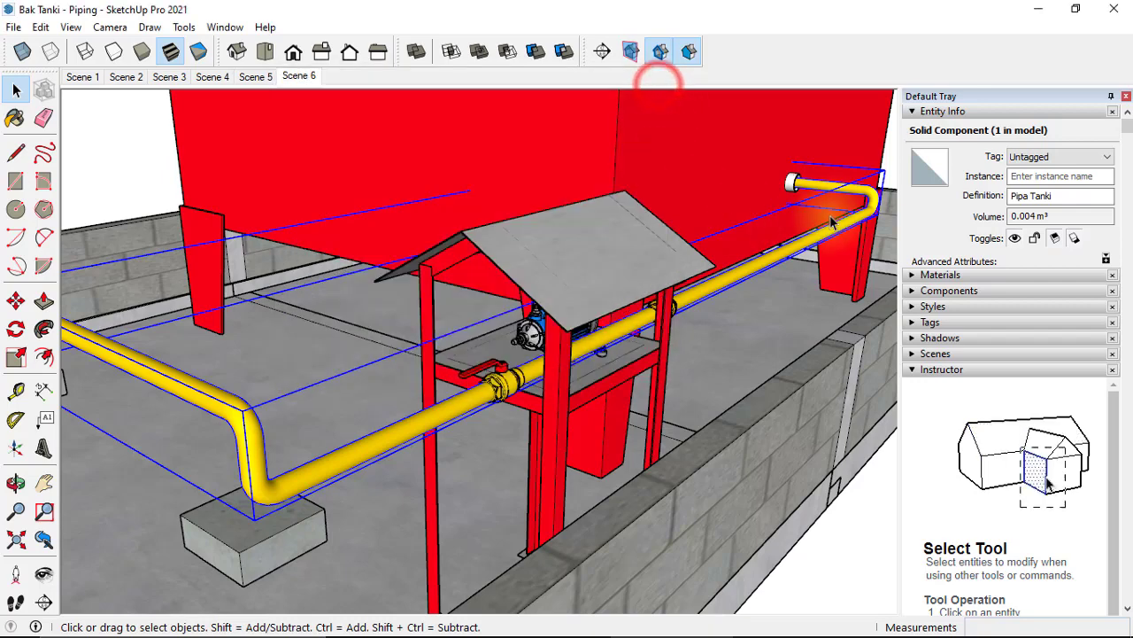
click(895, 167)
Reselect the pipe, orbit to a side-on view, and place the Calculator beside the model
click(818, 237)
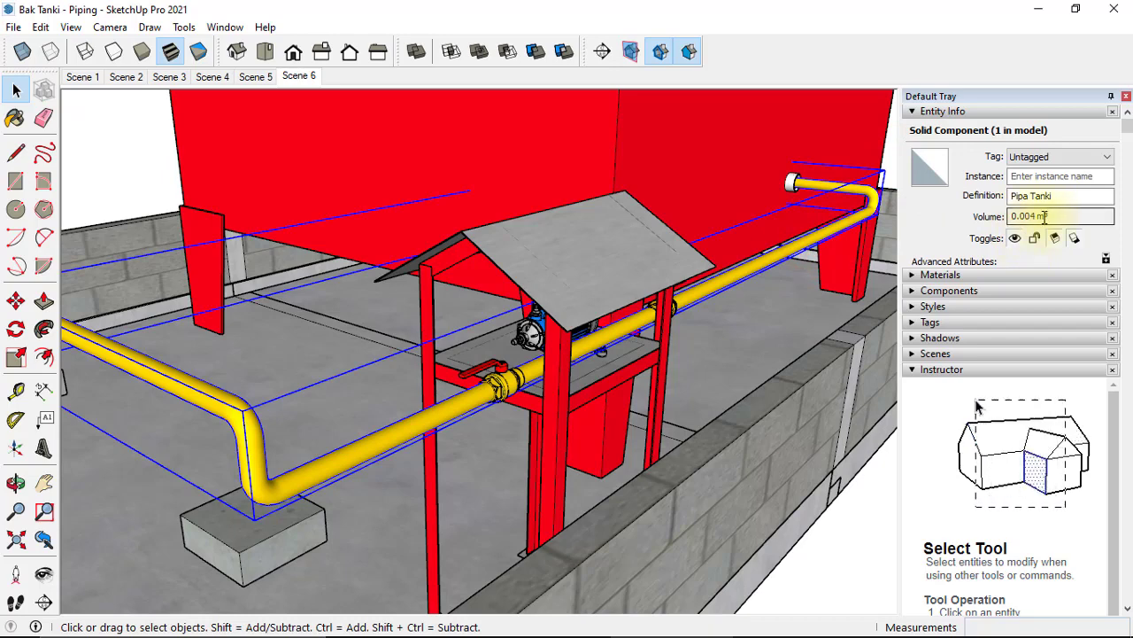
mouse_move(709, 241)
middle_down()
mouse_move(689, 224)
mouse_move(690, 238)
middle_up()
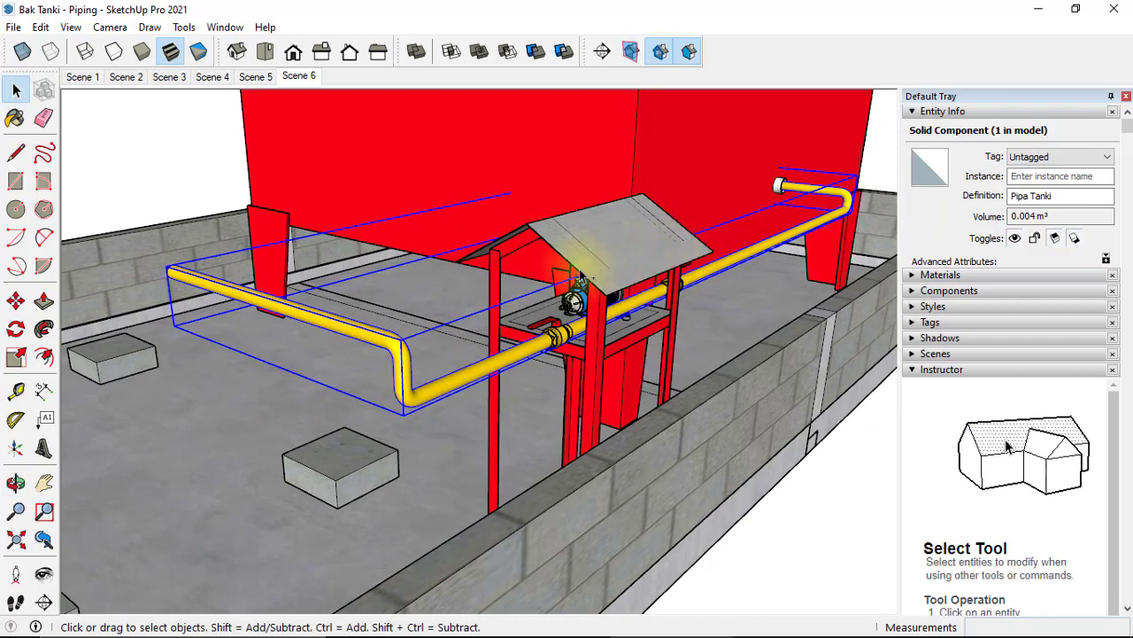
middle_drag(633, 262, 548, 286)
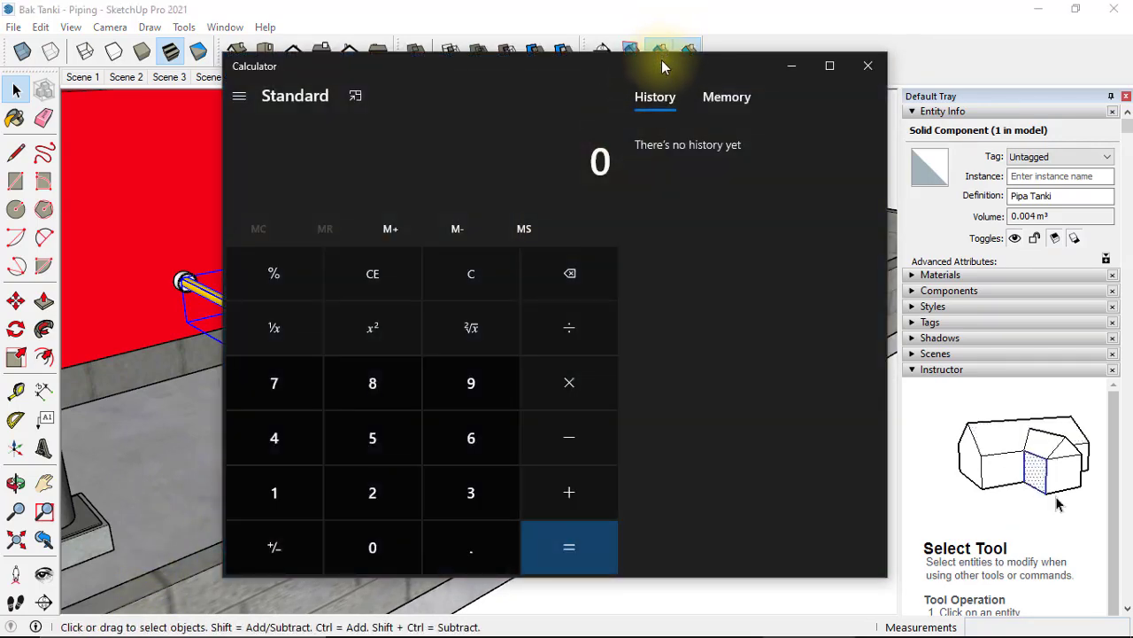
drag(664, 66, 507, 75)
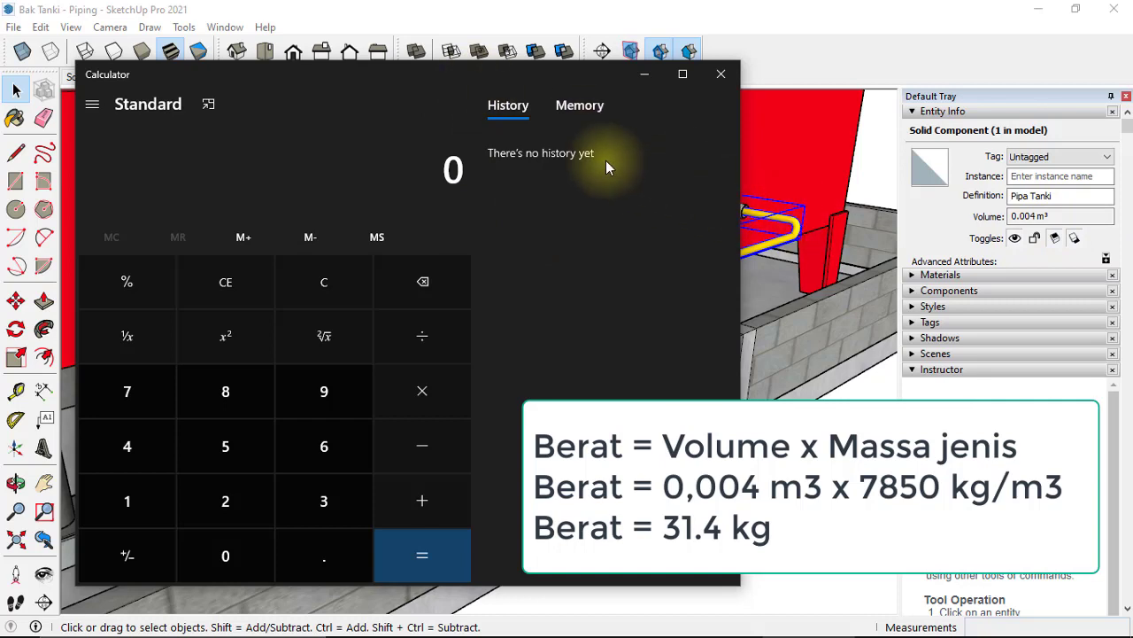
Compute 0.004 × 7850 in Calculator for a 31.4 kg pipe weight, then close it
drag(487, 74, 512, 82)
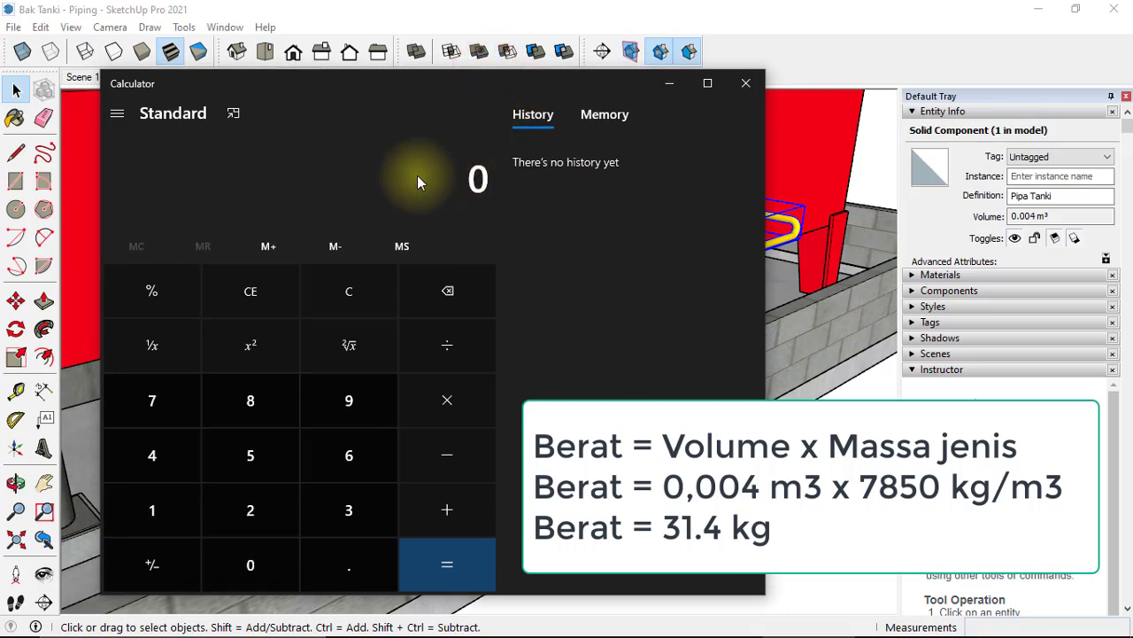
text(.)
text(004 ×)
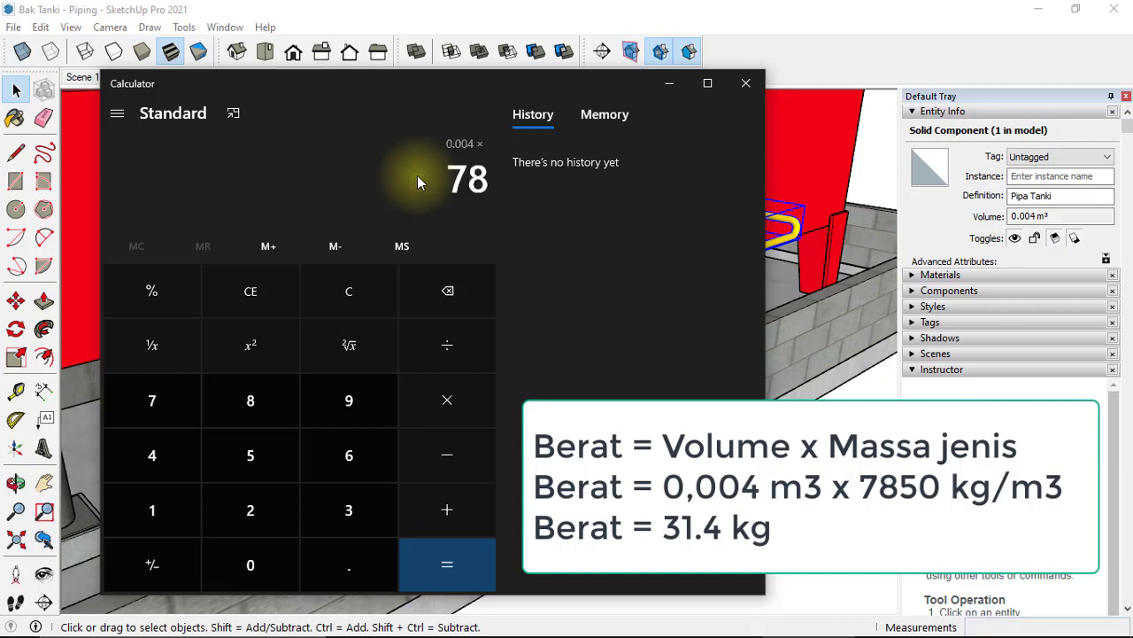
text(50)
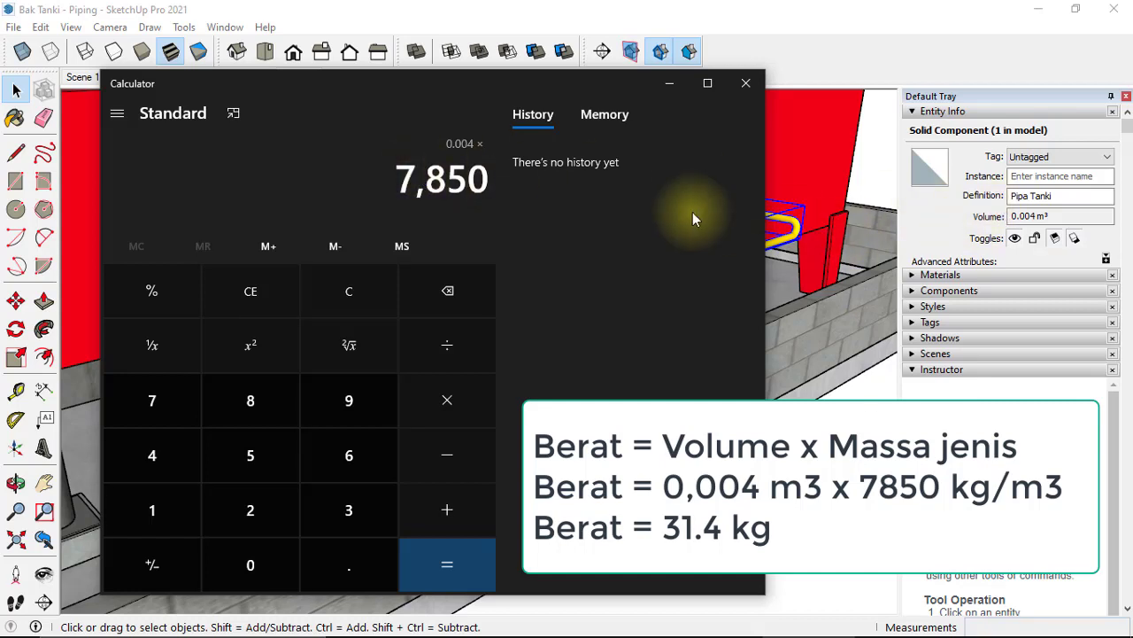
click(475, 563)
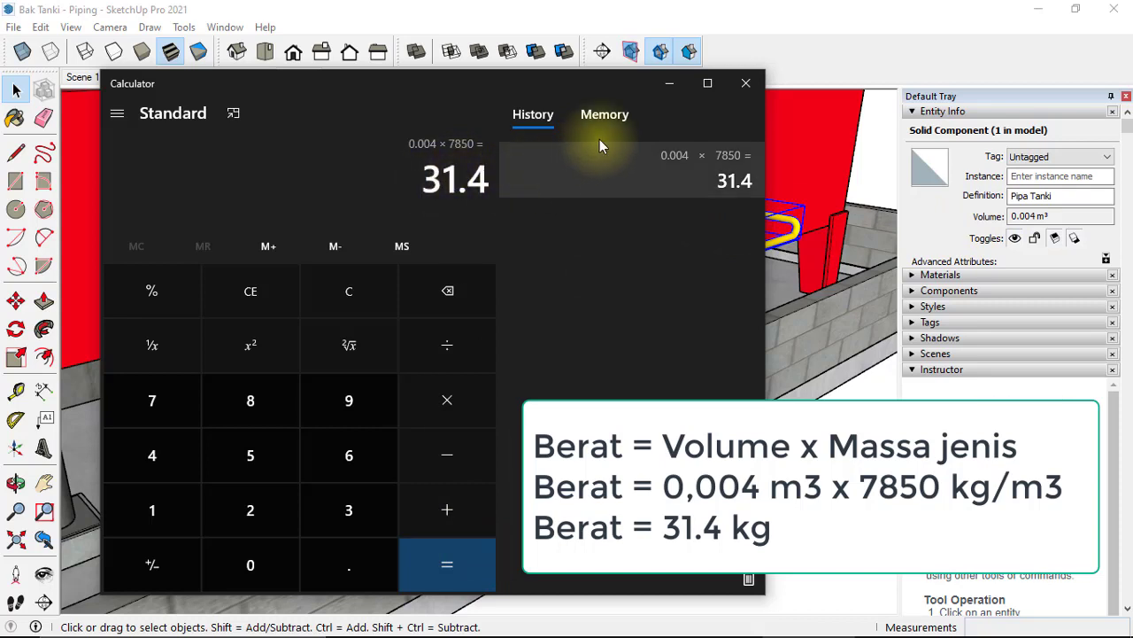
click(748, 82)
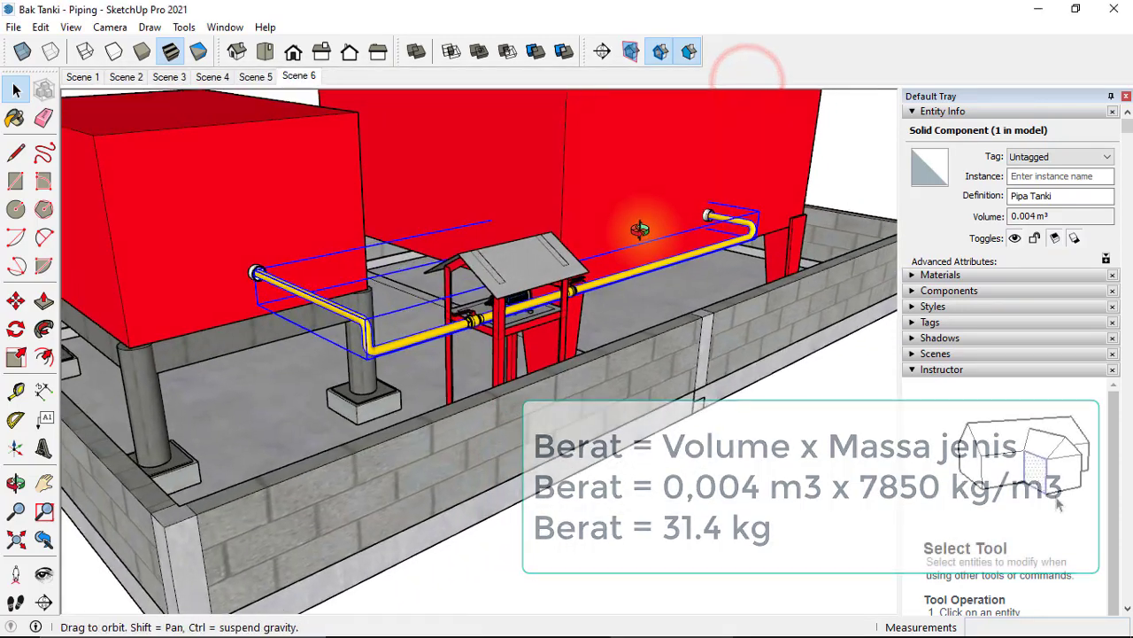
Orbit around the yellow pipe linking the red tanks and clear the selection
middle_drag(640, 228, 688, 340)
click(735, 421)
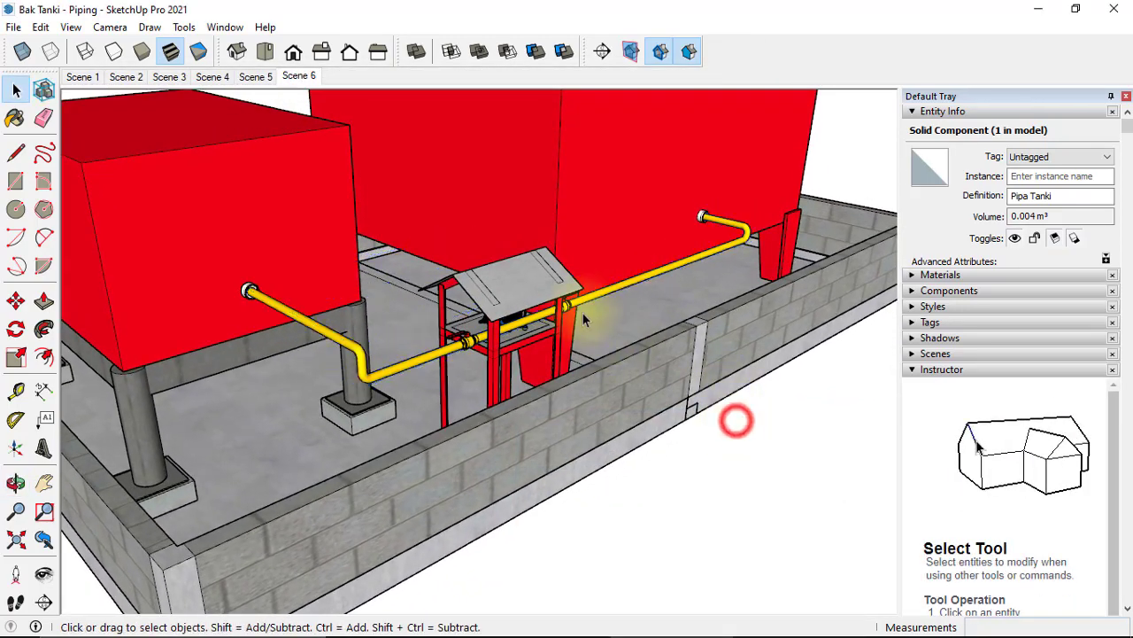
mouse_move(581, 316)
middle_down()
mouse_move(466, 346)
mouse_move(461, 330)
mouse_move(422, 343)
middle_up()
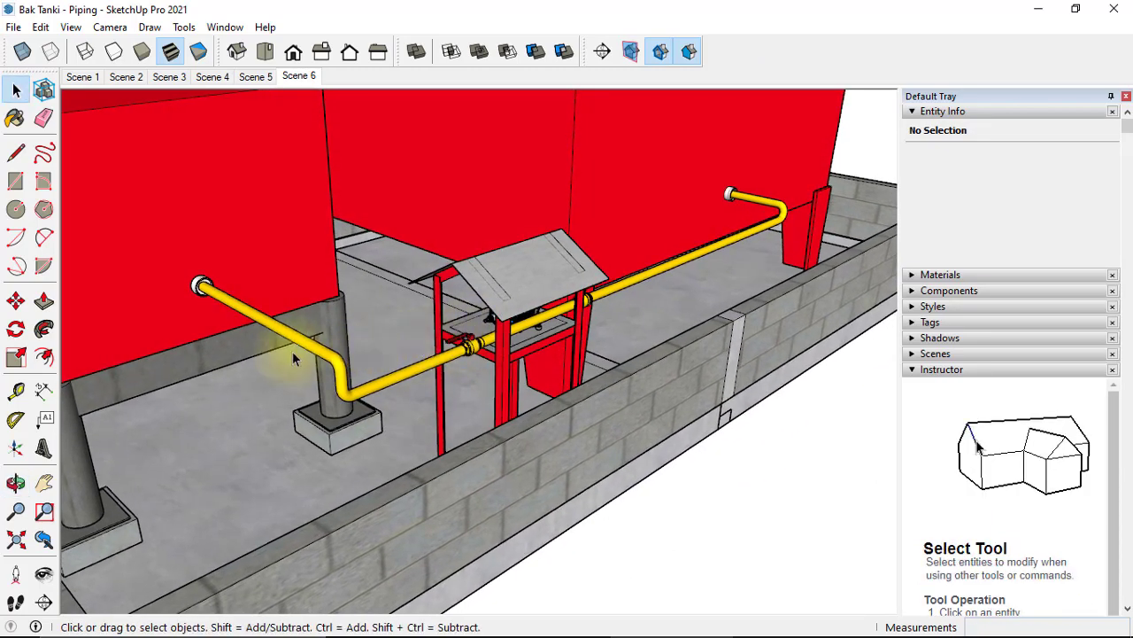